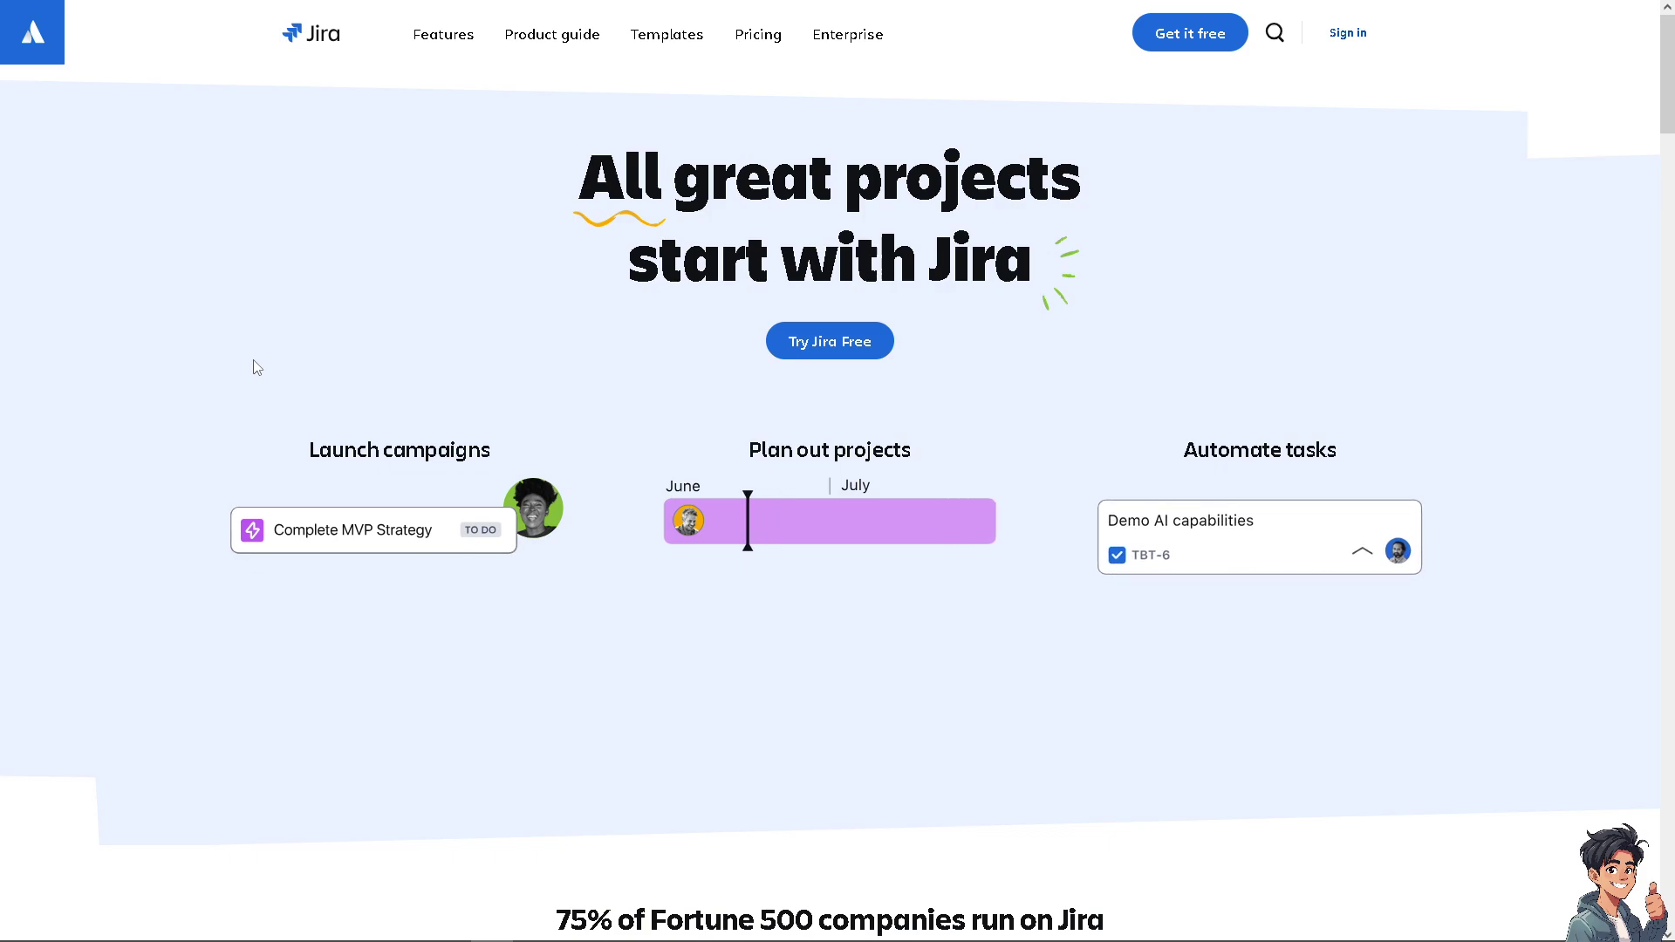
# - Open the 'Get started with Jira' sign-up page using the homepage's Try Jira Free button
pyautogui.click(803, 359)
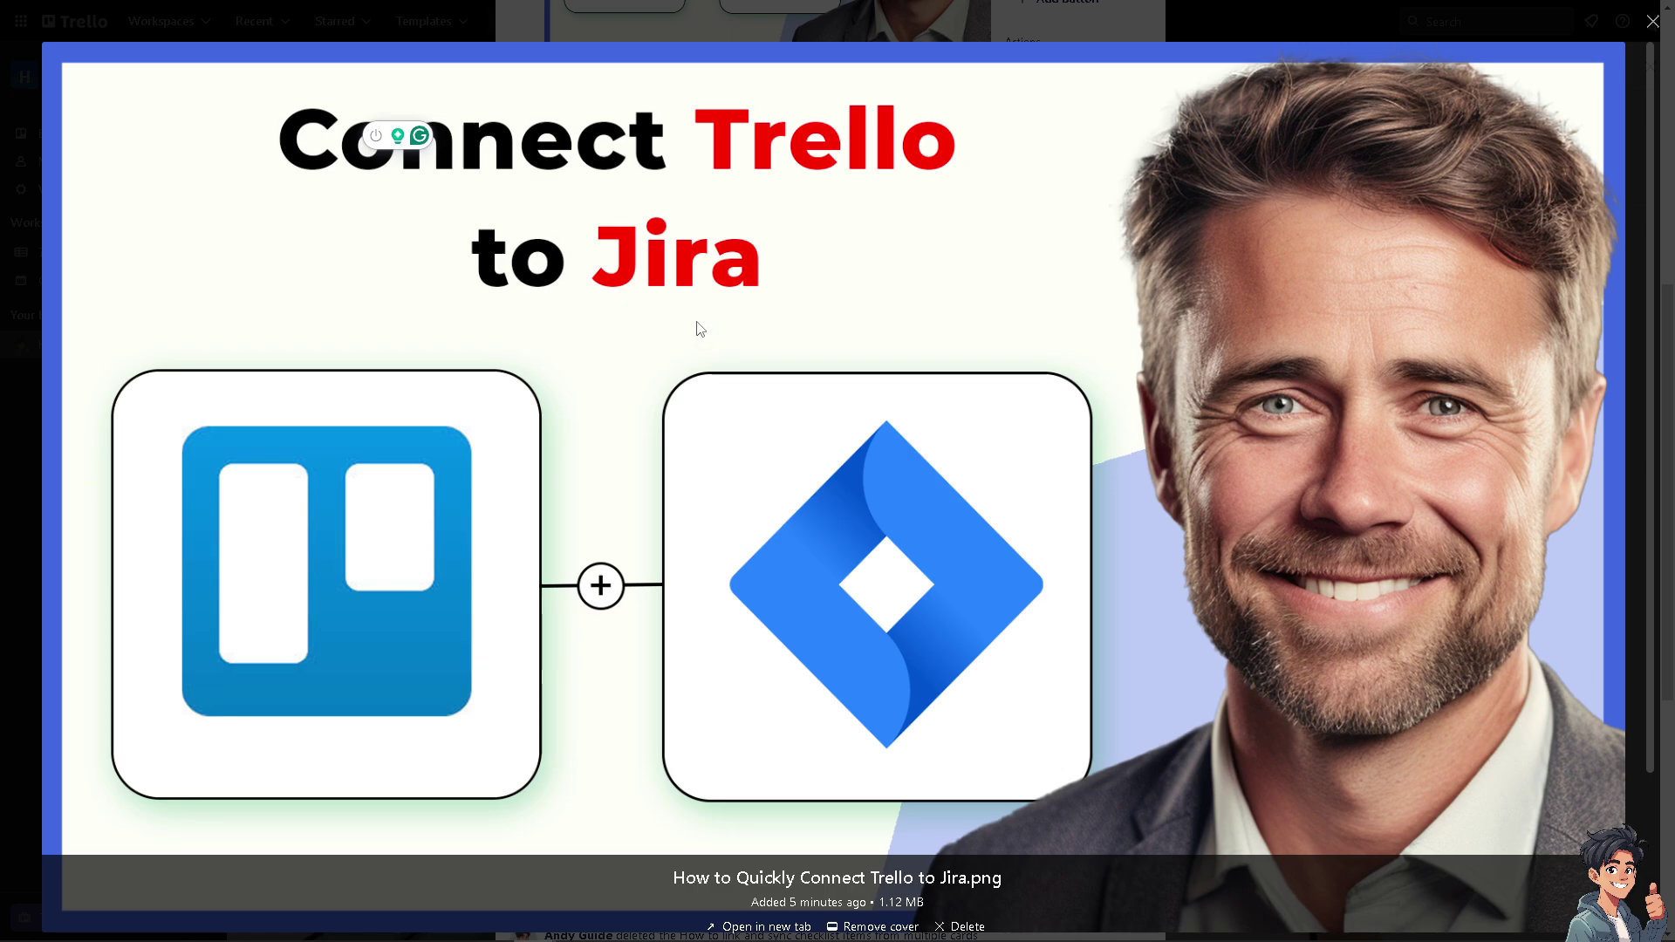
# - Dismiss the attached image preview and close the card to reveal the board
pyautogui.press('Escape')
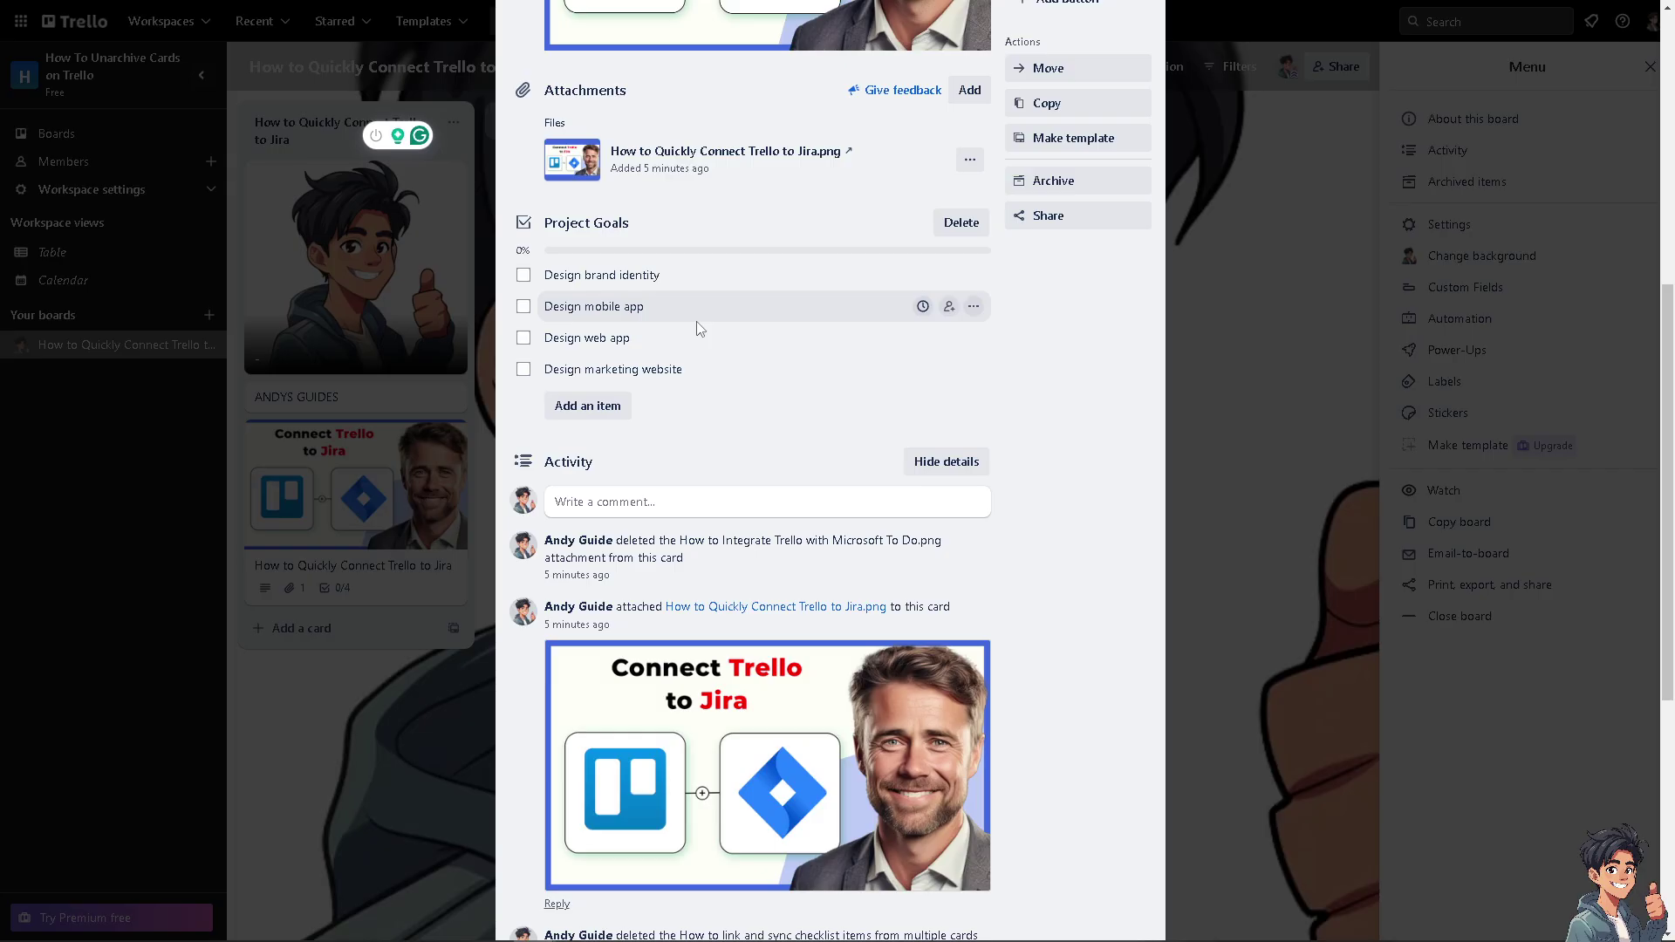
pyautogui.scroll(7, 748, 367)
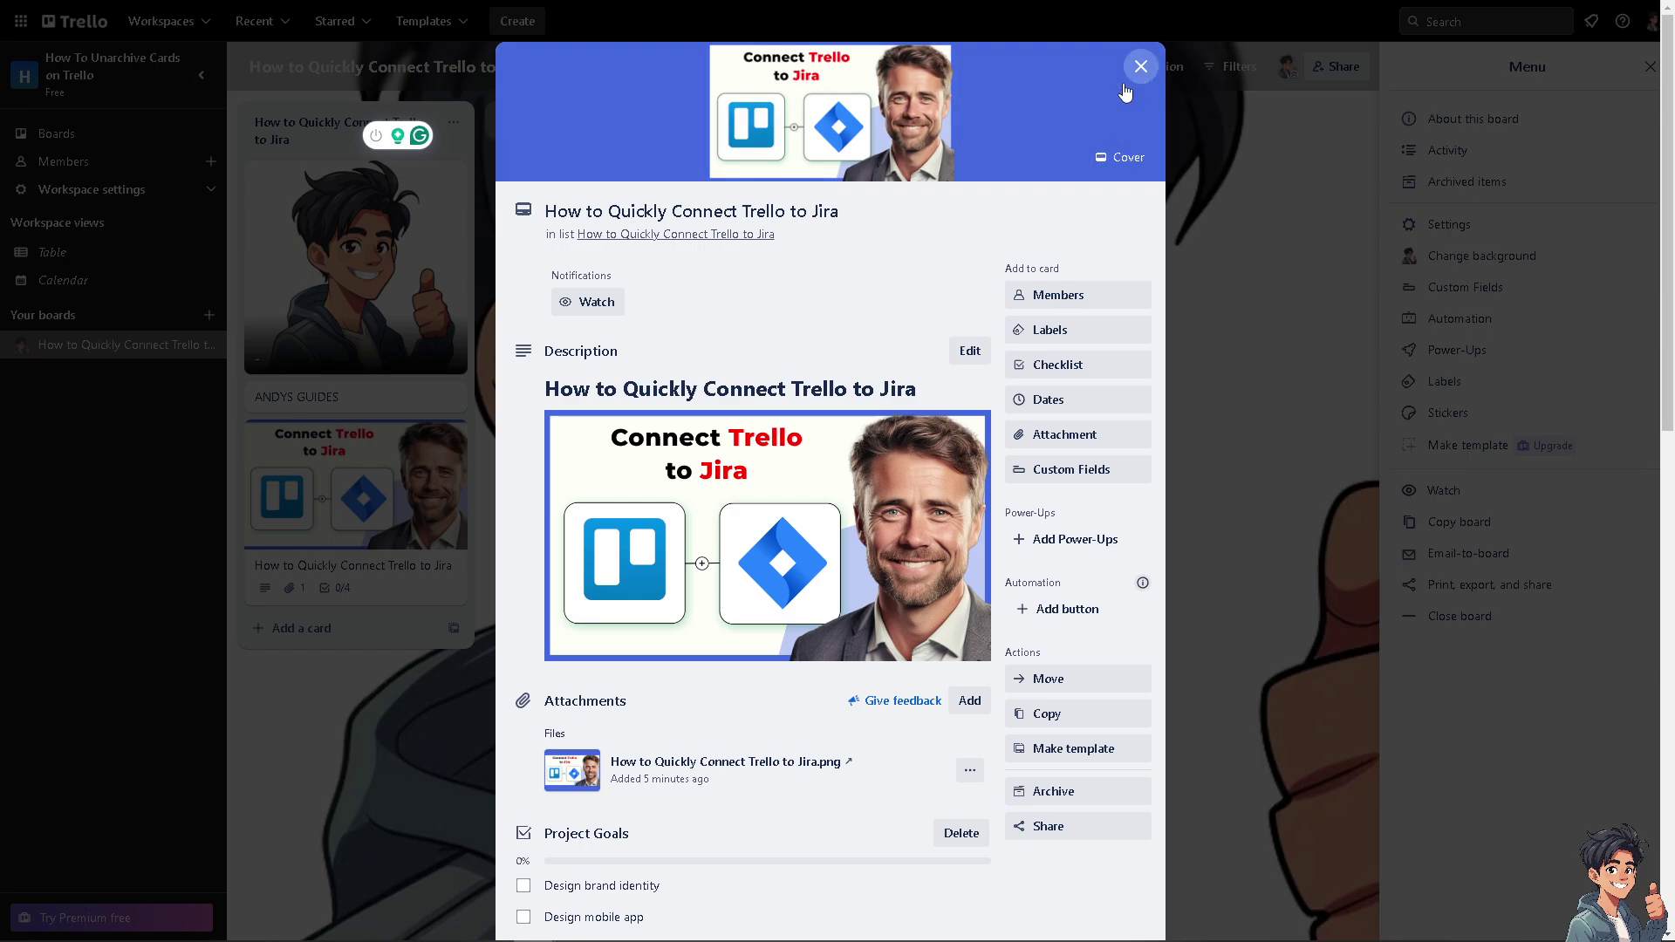
pyautogui.click(1140, 67)
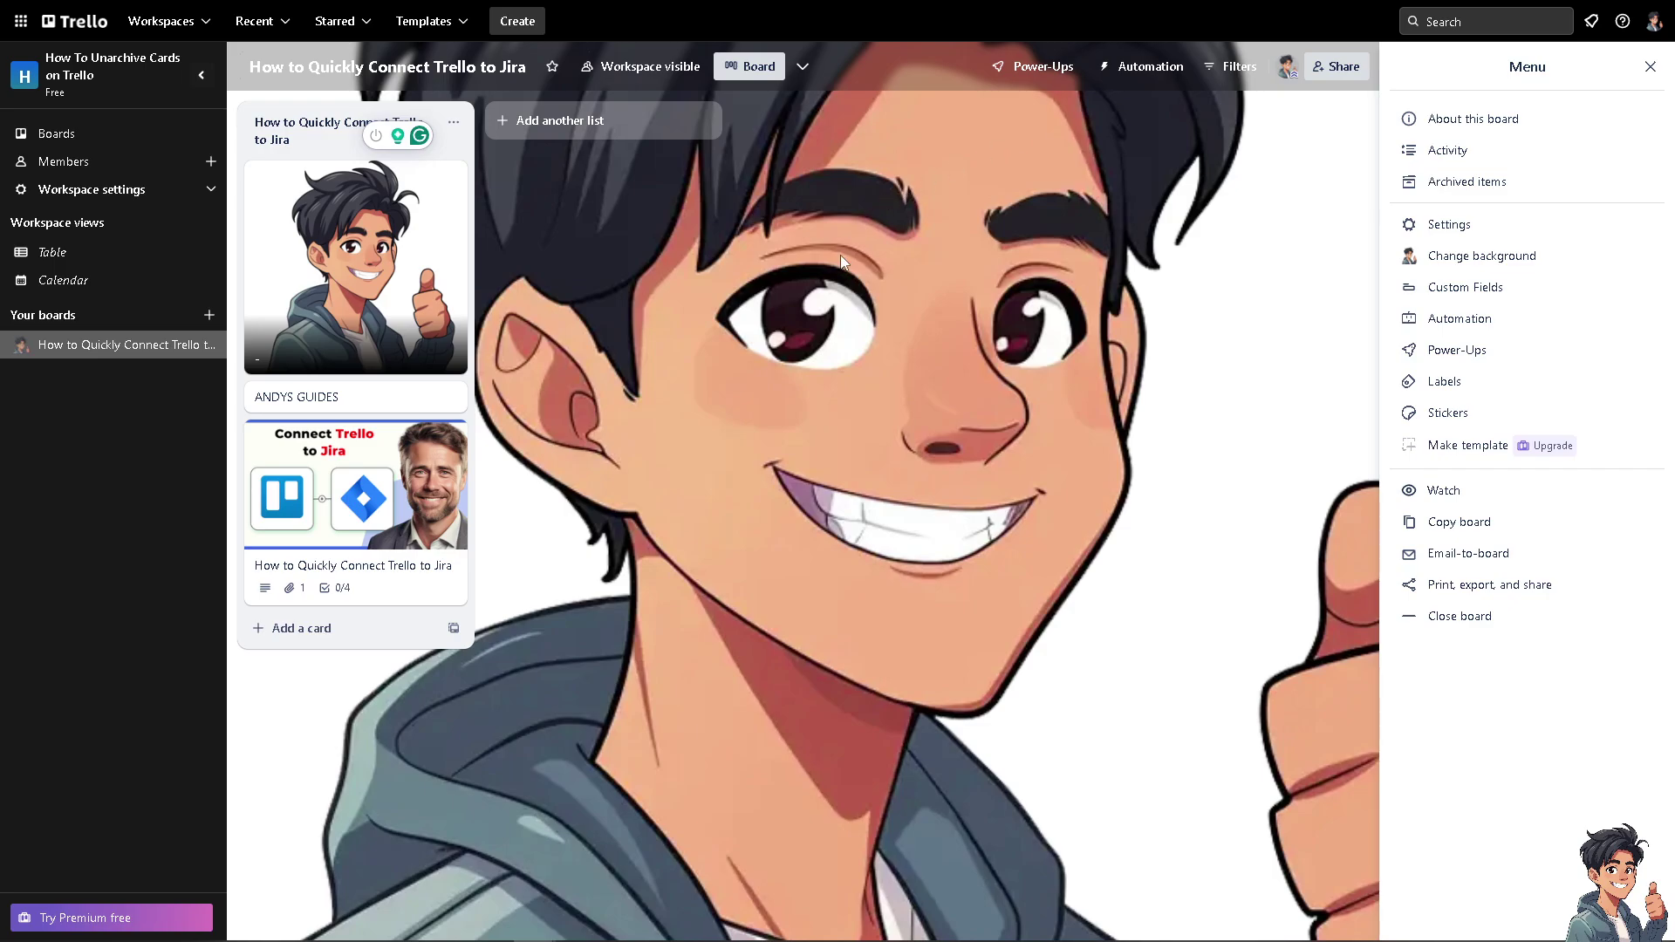
# - Open the full Power-Ups directory from the board header and search it for 'Jira'
pyautogui.click(1051, 69)
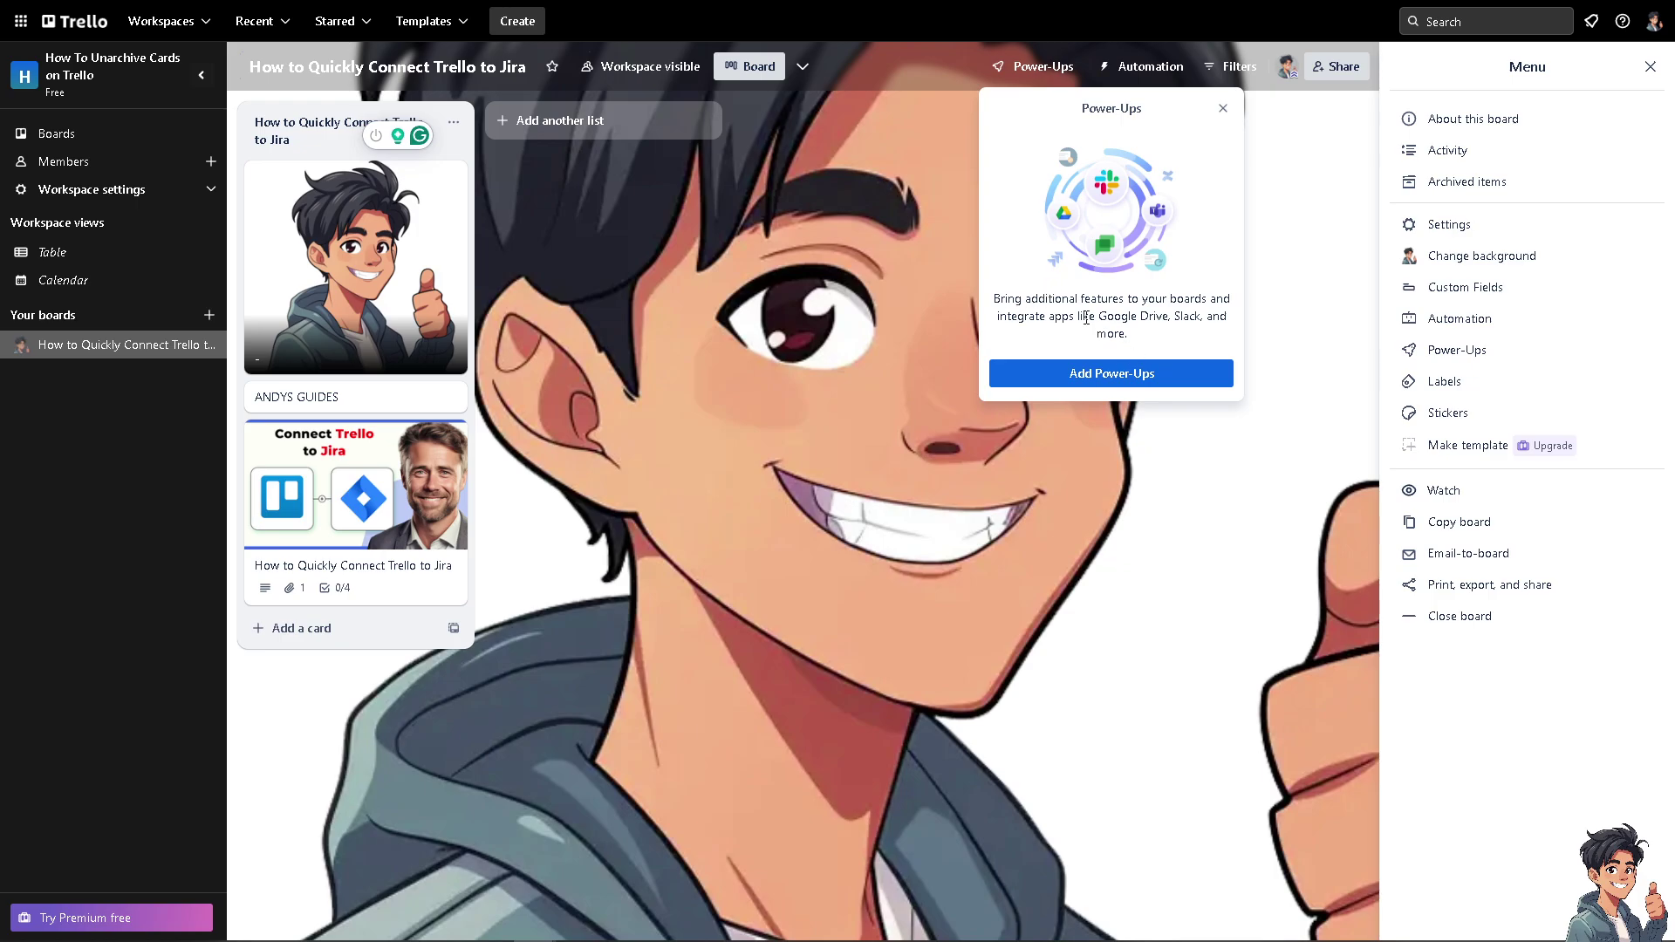
pyautogui.click(1055, 375)
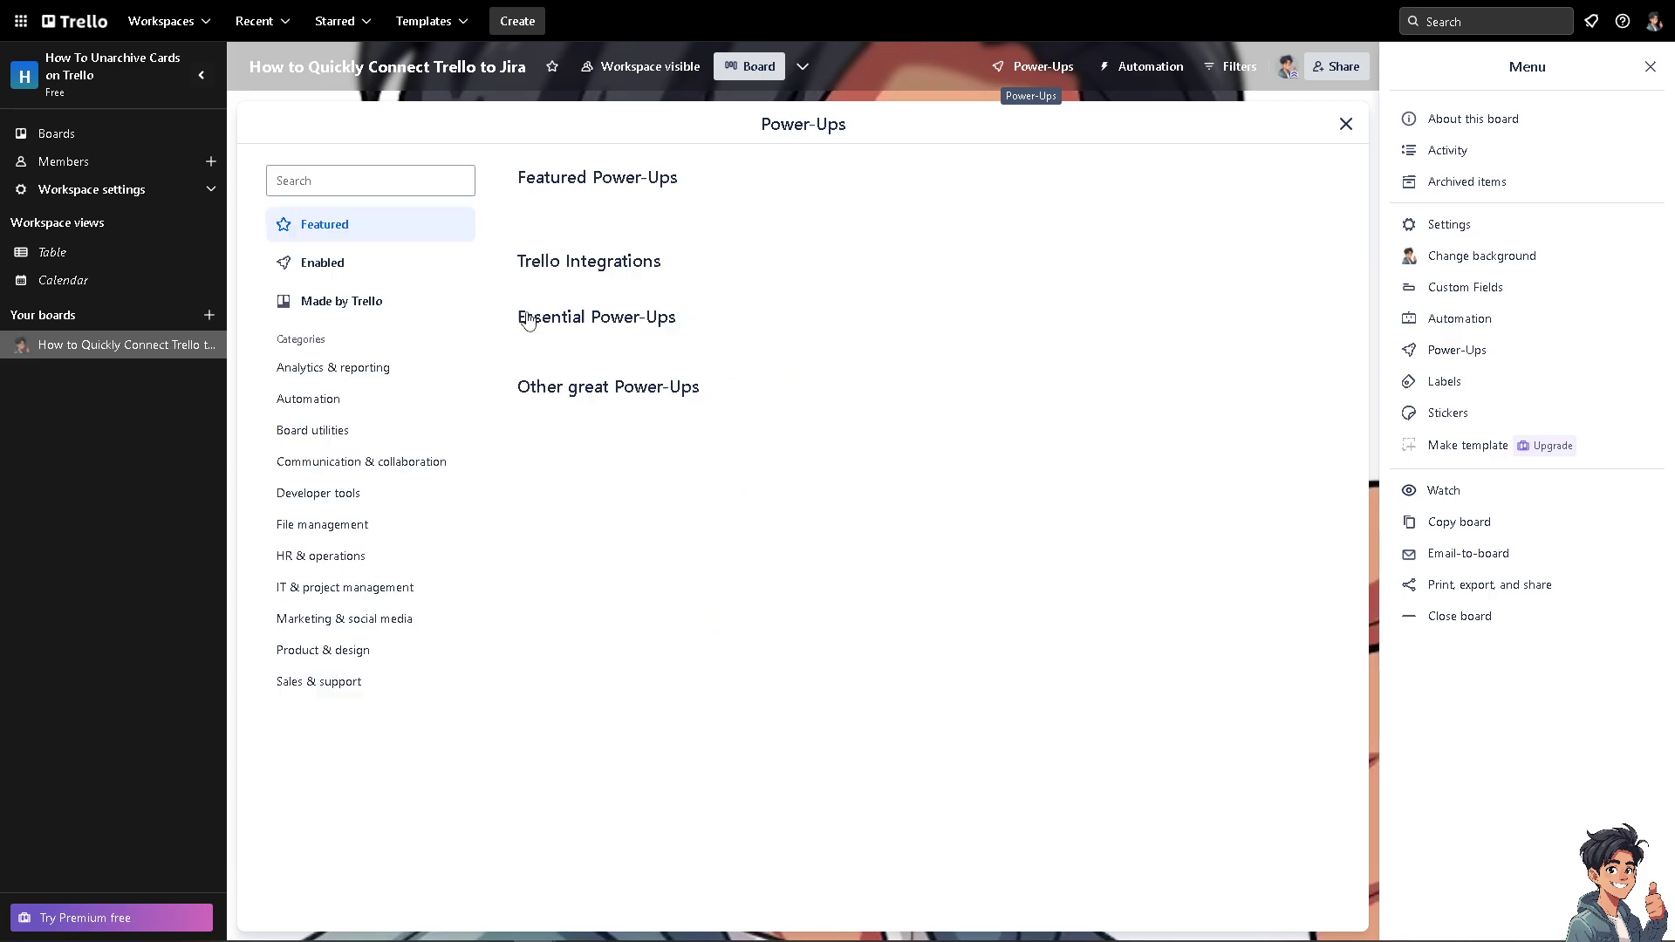
pyautogui.scroll(-8, 762, 465)
pyautogui.scroll(-9, 764, 467)
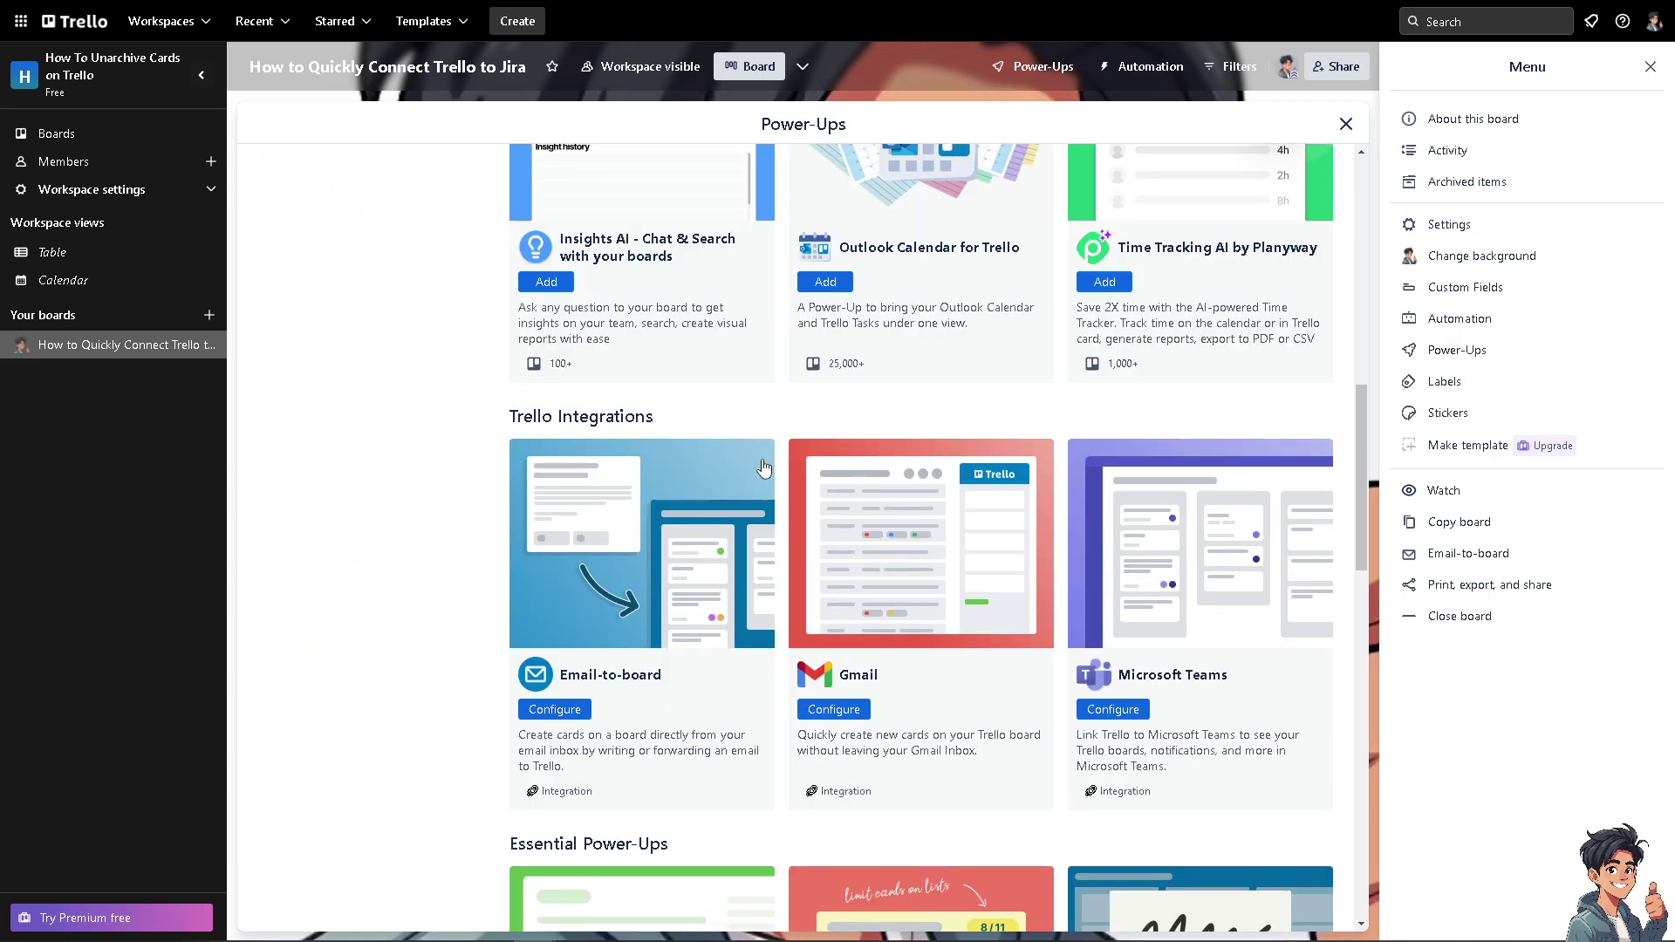
pyautogui.scroll(17, 763, 471)
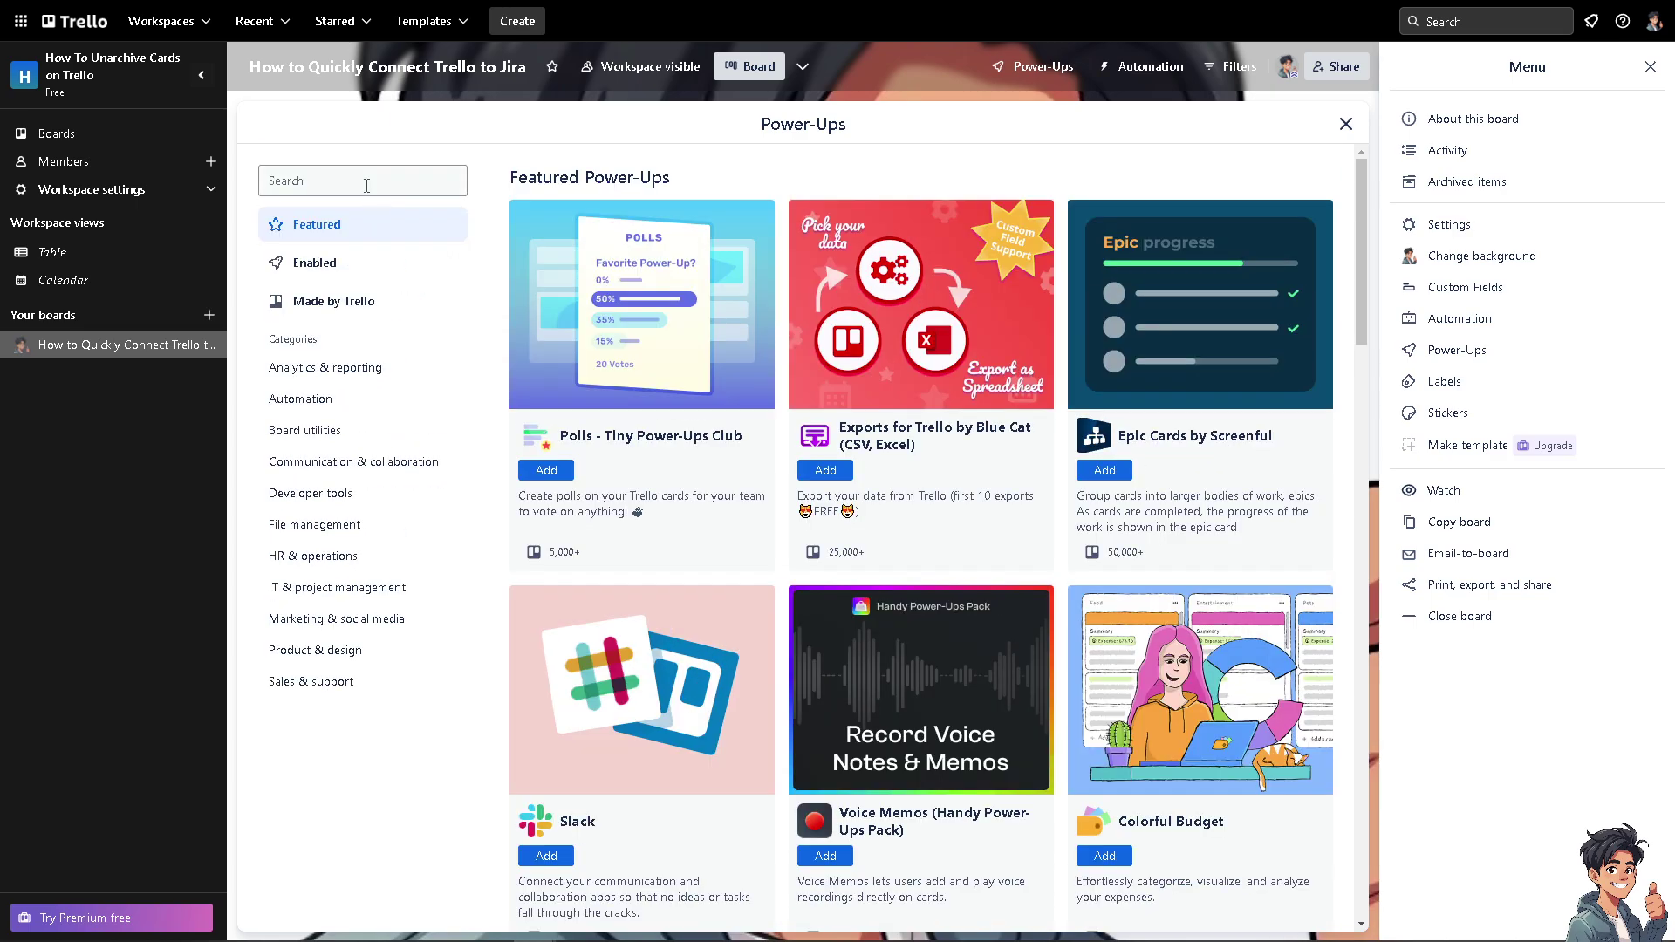
pyautogui.click(370, 181)
pyautogui.write('Jira')
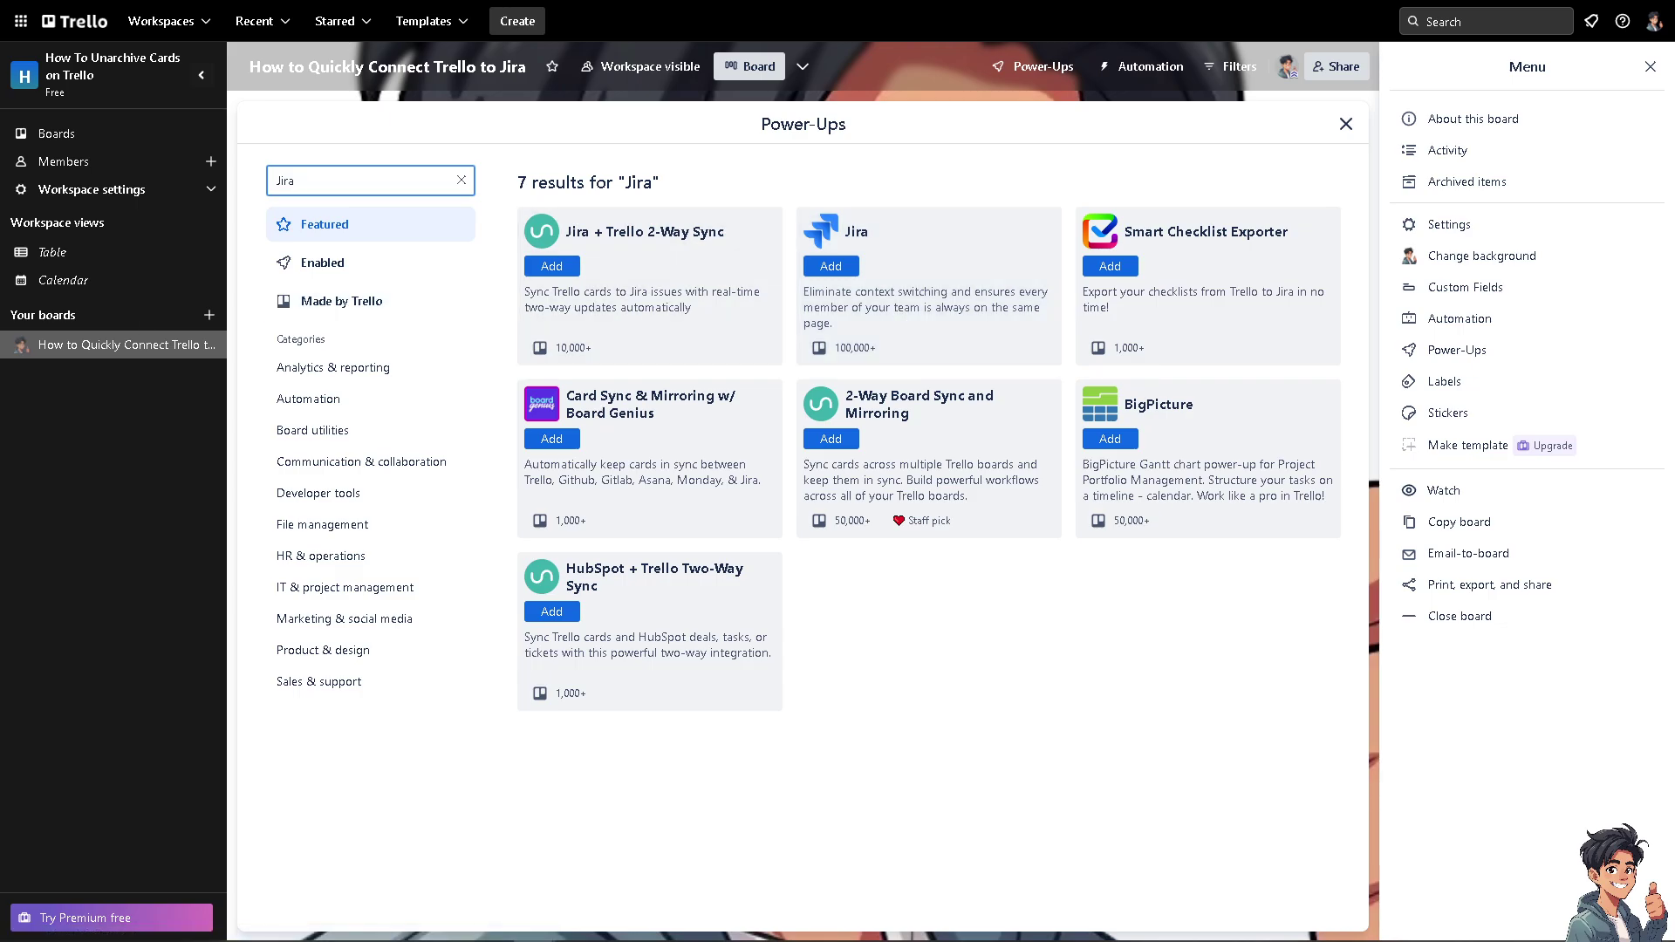
# - Add Unito.io's Jira + Trello 2-Way Sync power-up to the board and review its details
pyautogui.click(636, 251)
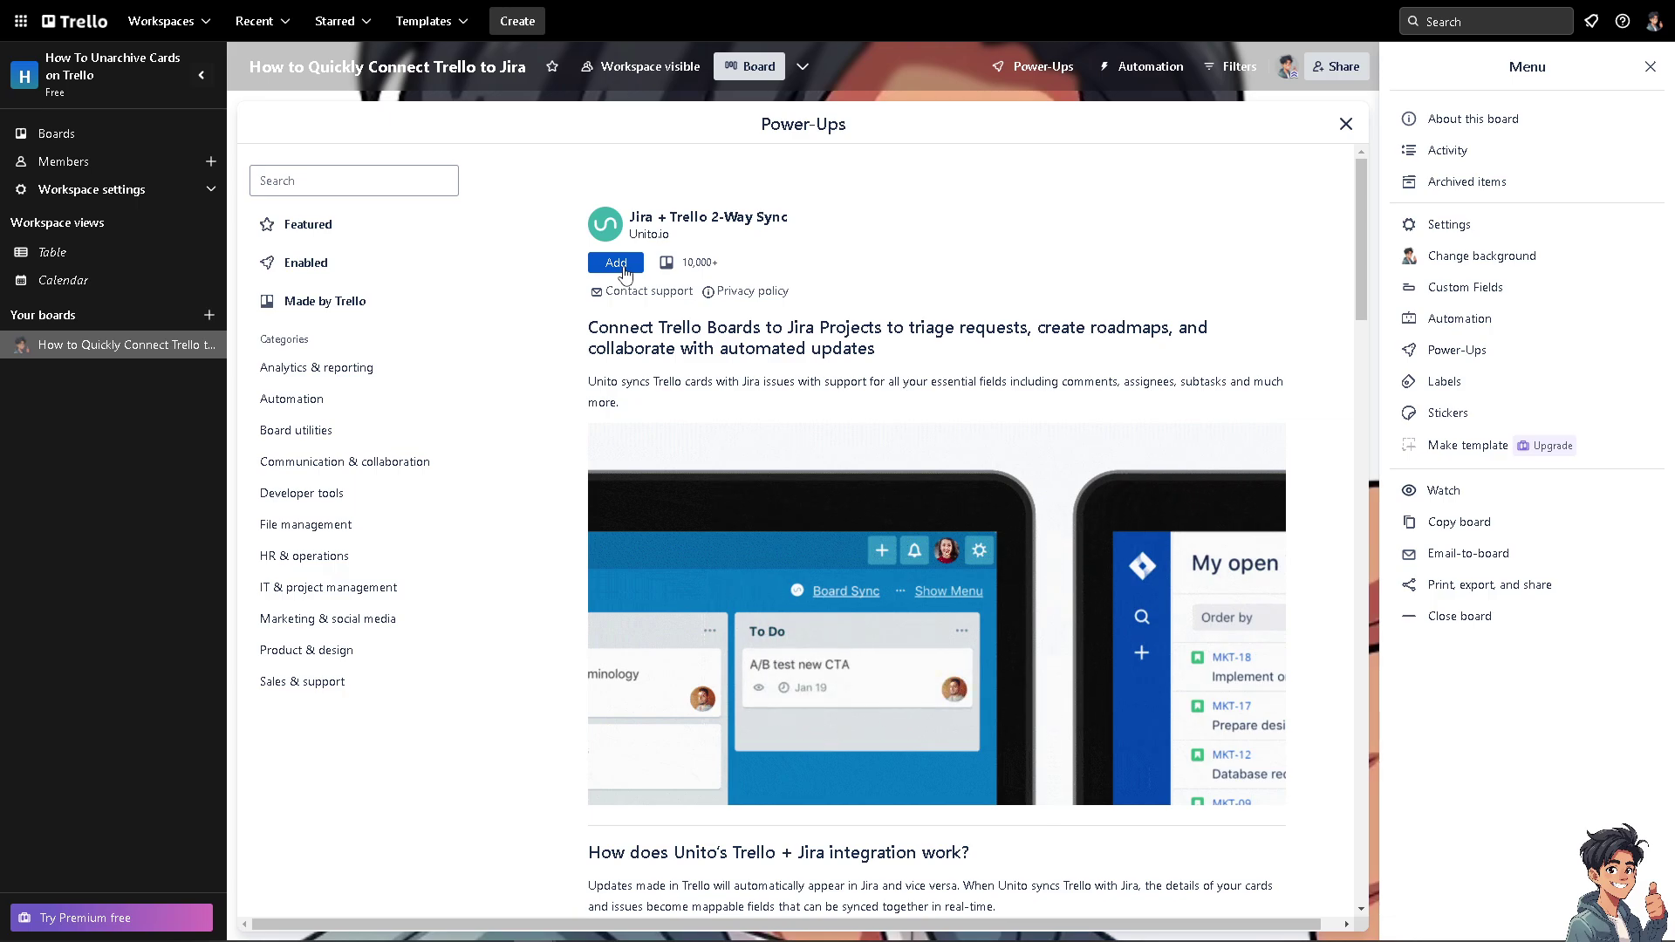
pyautogui.click(617, 264)
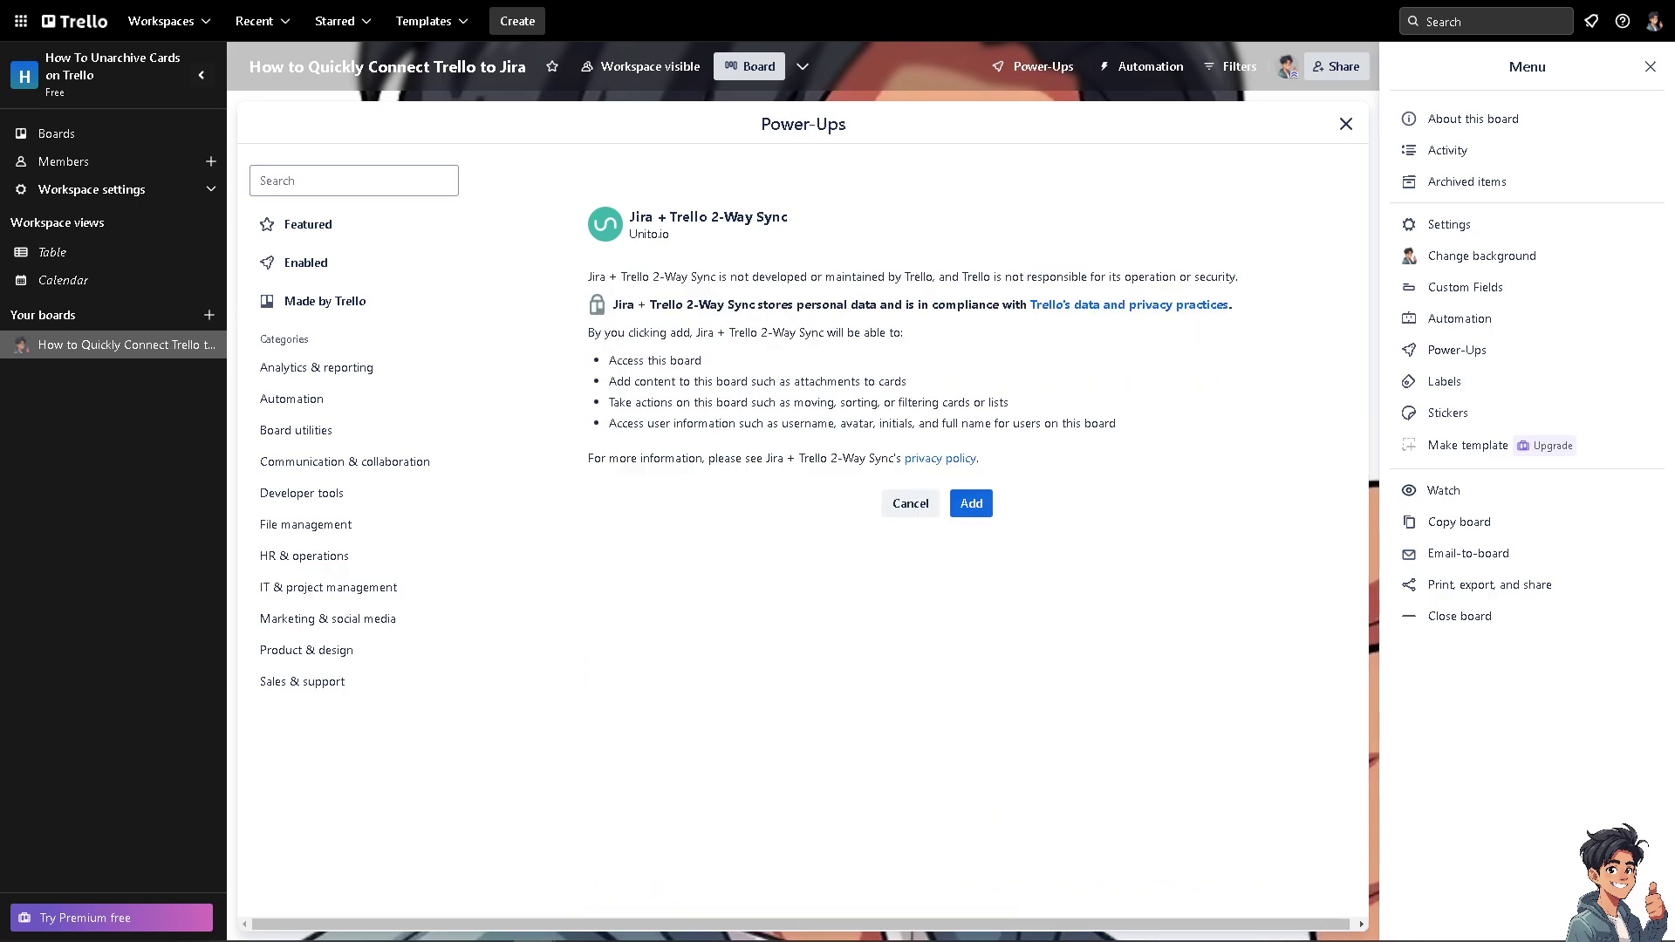
pyautogui.click(973, 508)
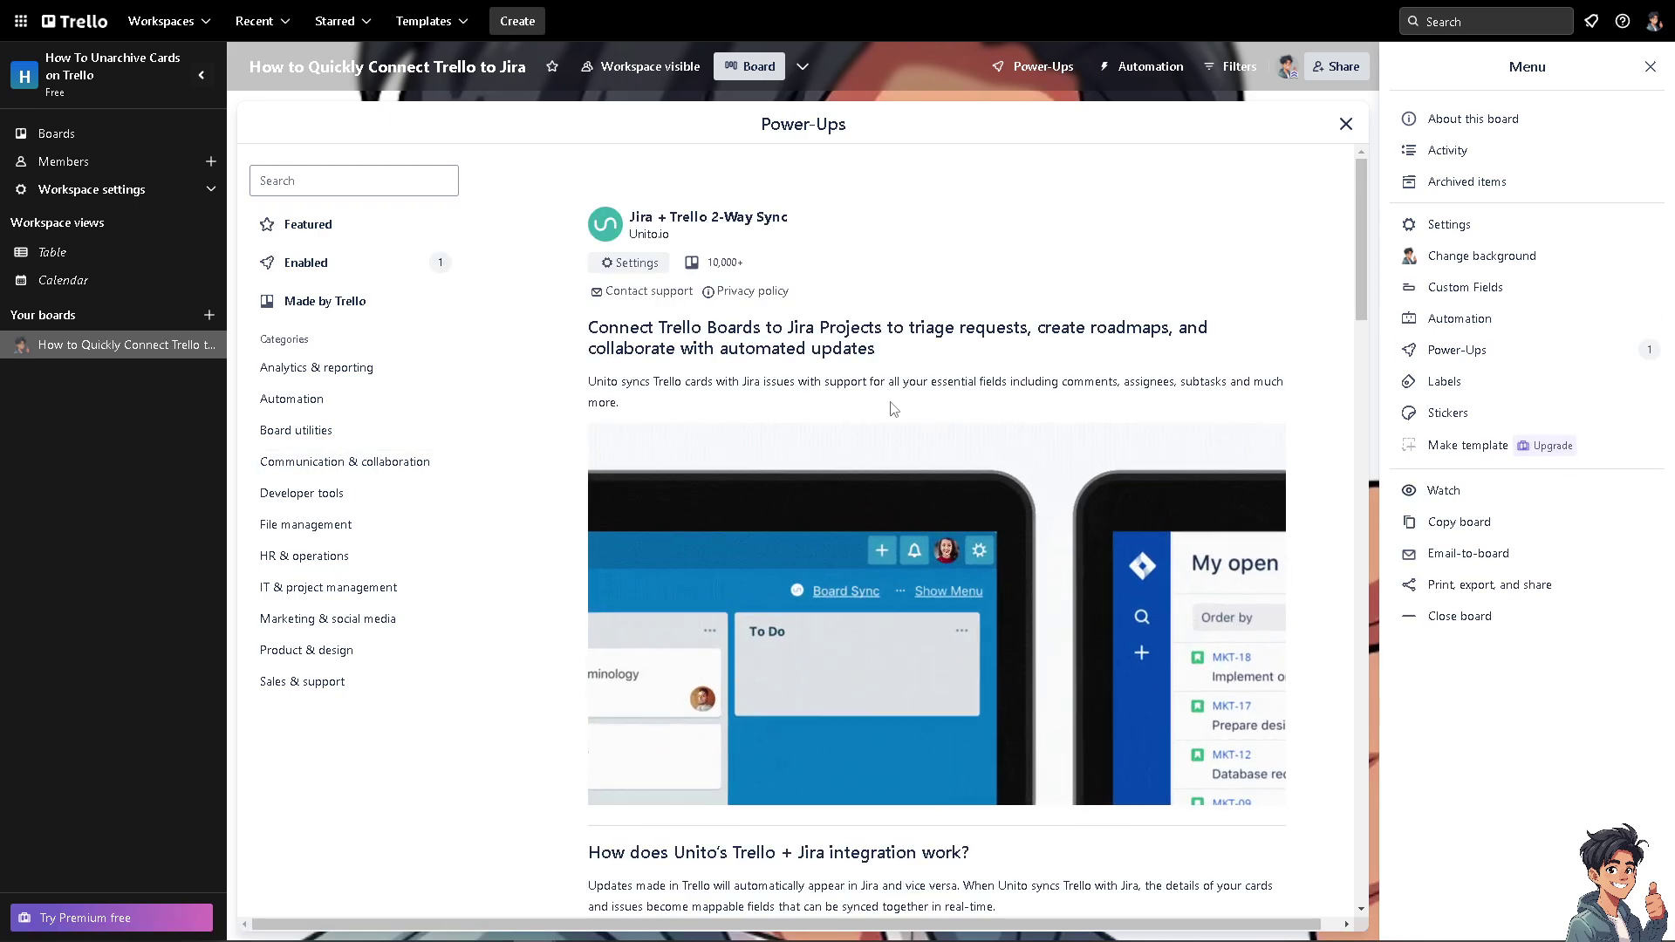
pyautogui.scroll(-2, 876, 449)
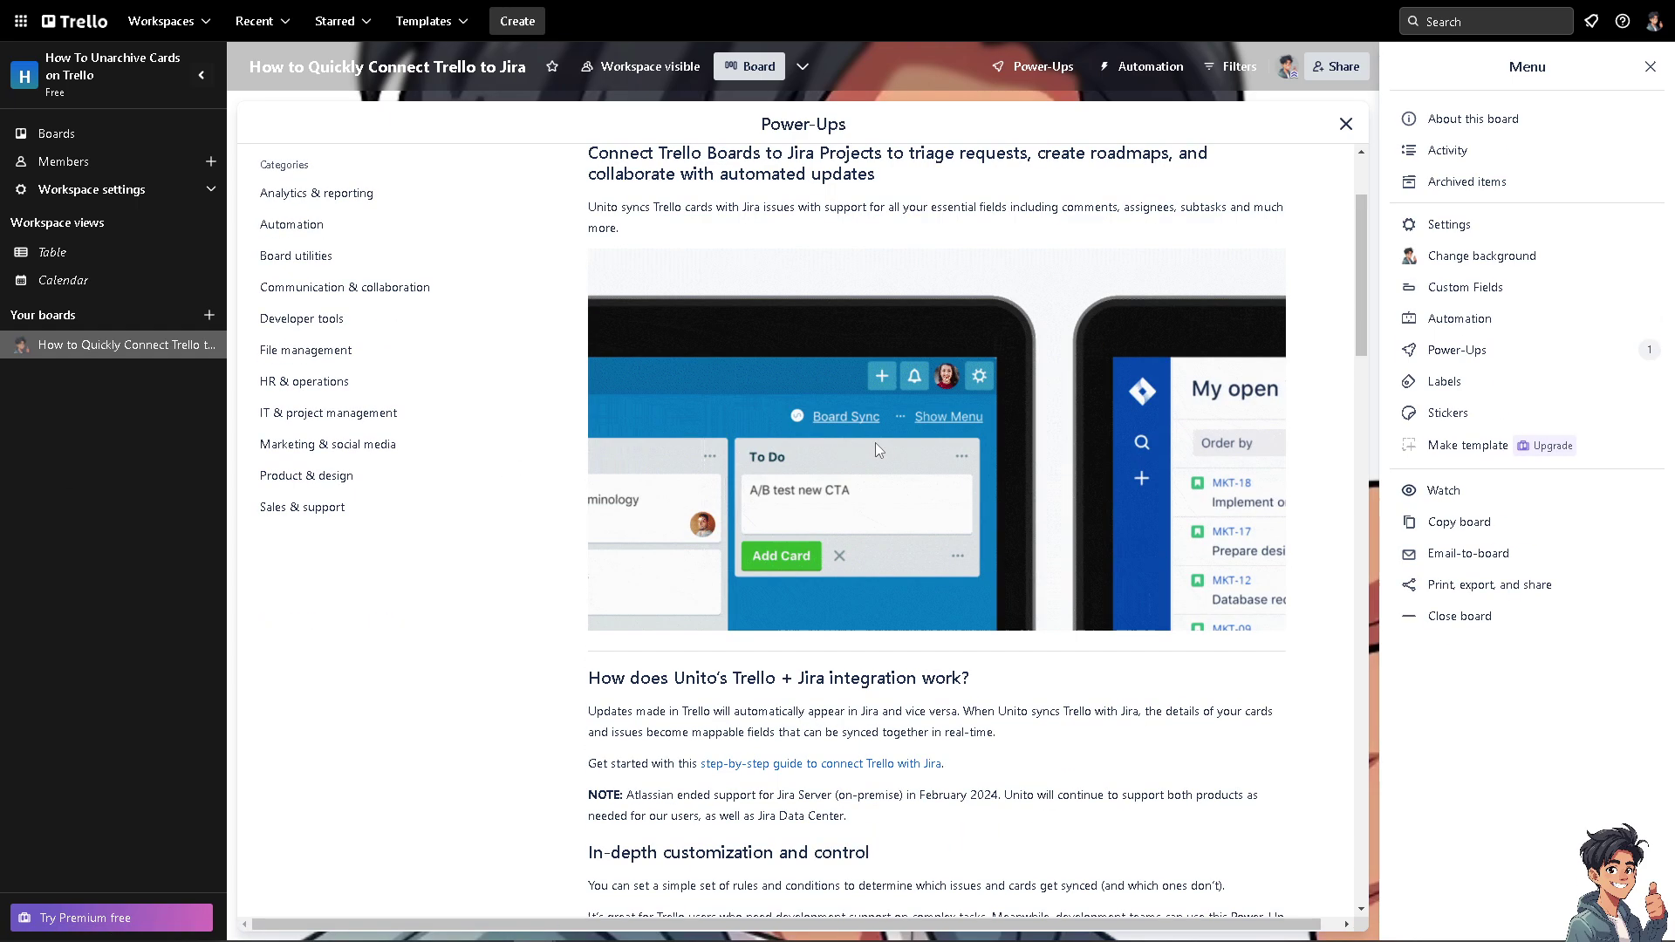
pyautogui.scroll(2, 876, 447)
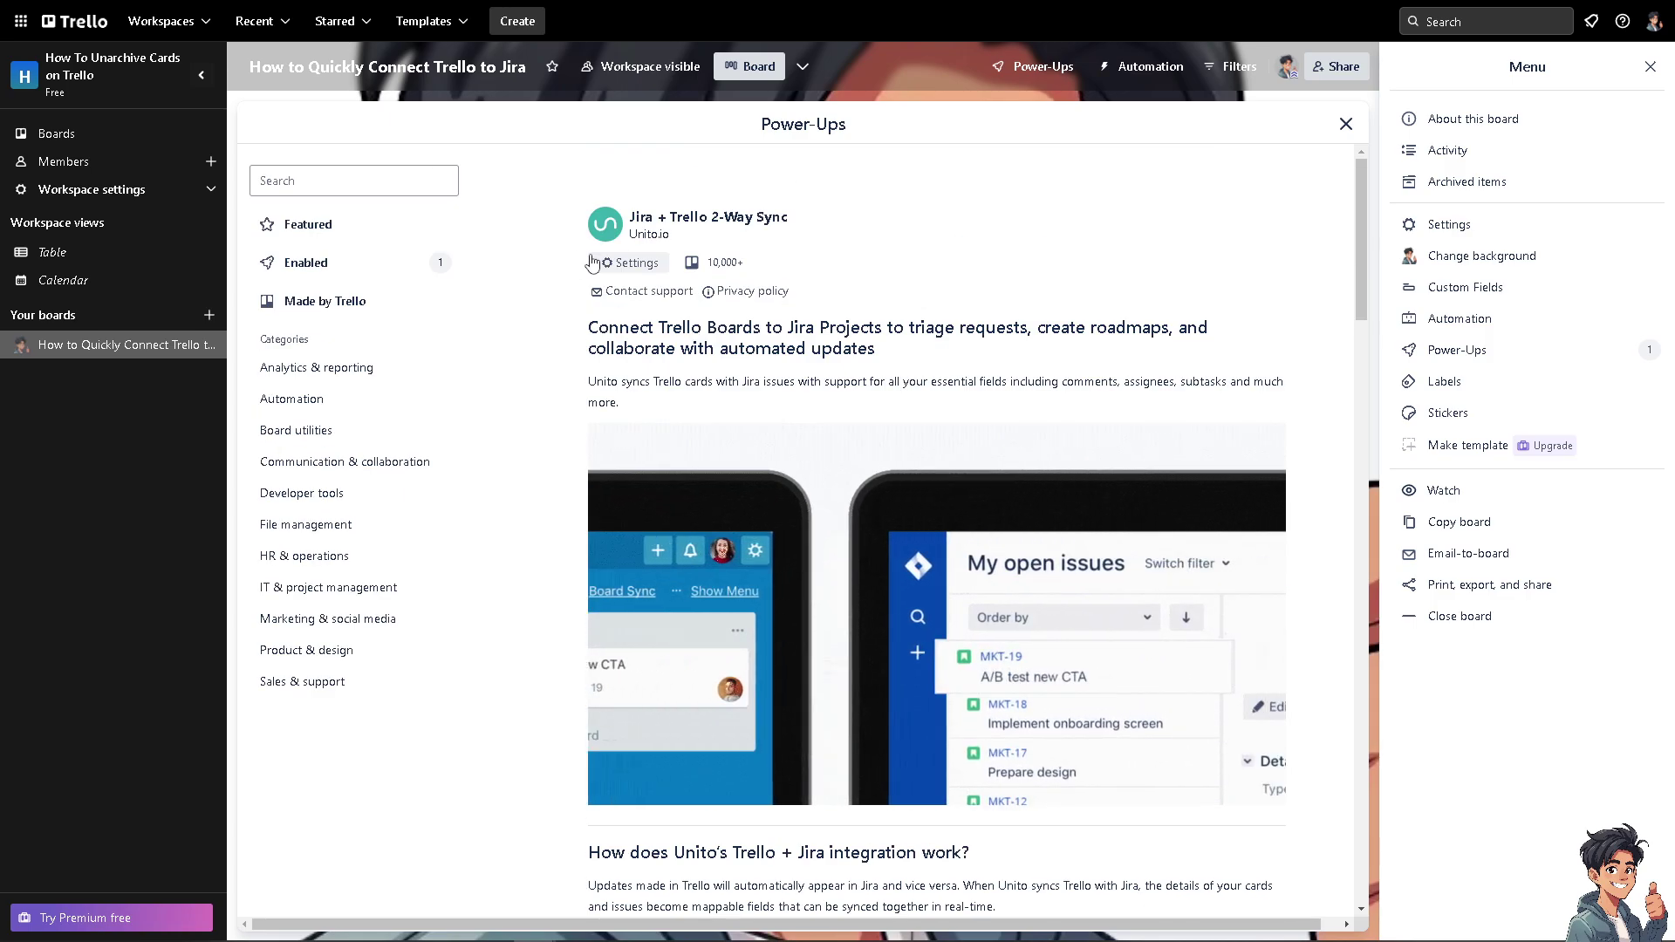
pyautogui.scroll(-20, 1047, 611)
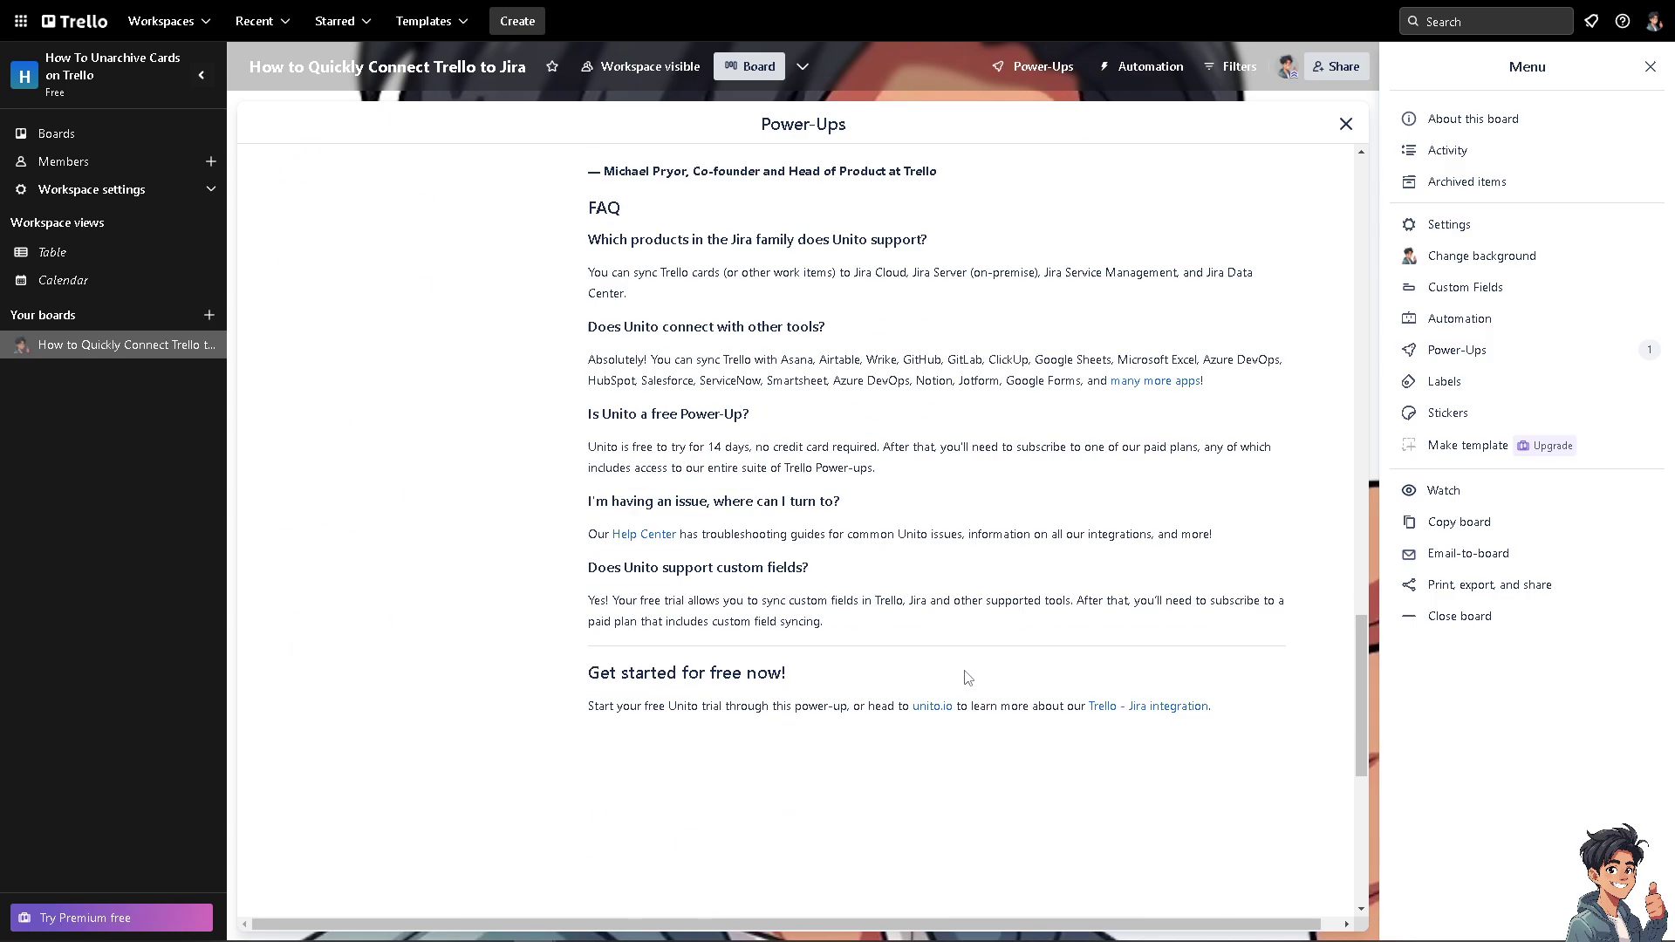
pyautogui.scroll(-5, 967, 678)
pyautogui.scroll(7, 975, 671)
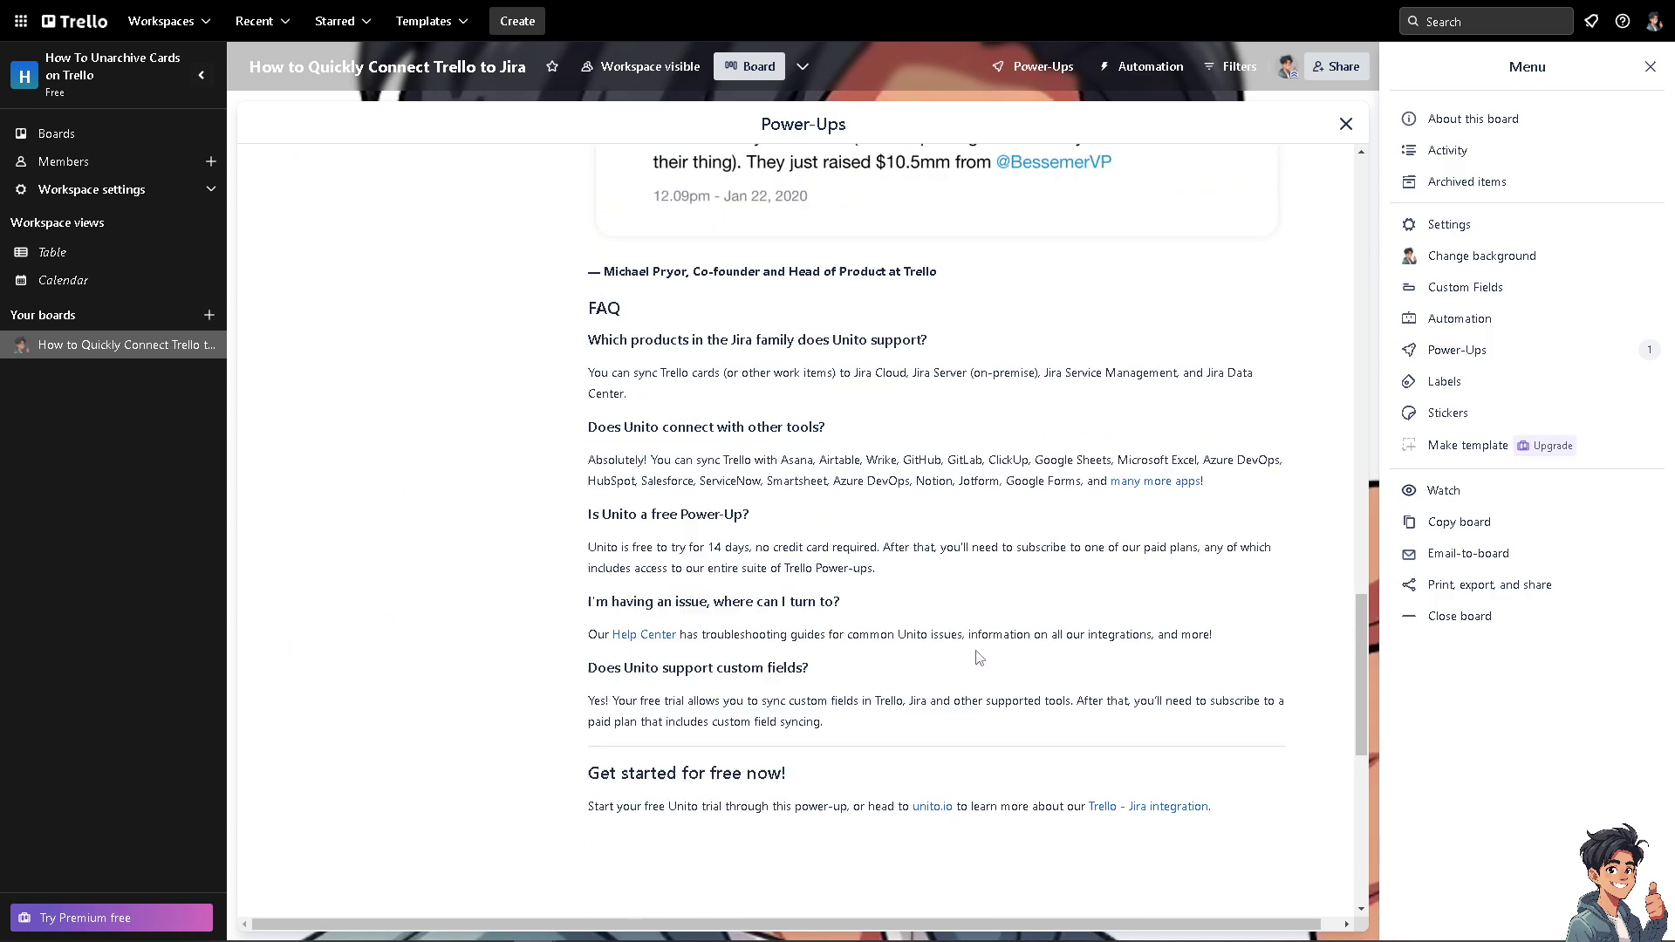
pyautogui.scroll(15, 979, 657)
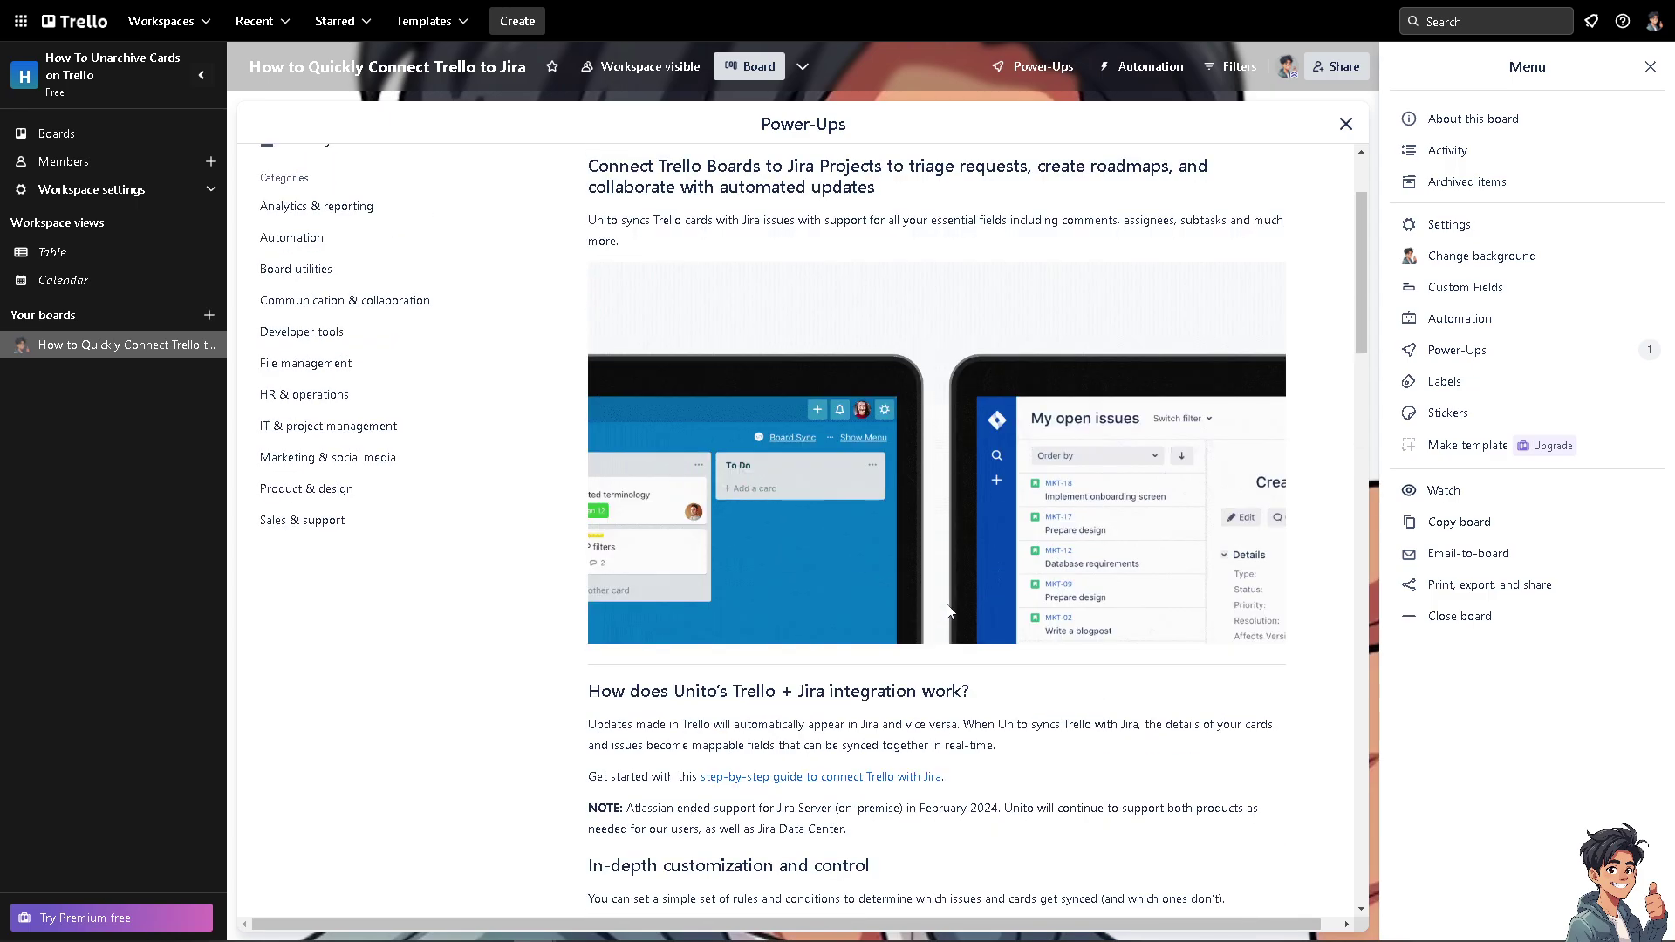
pyautogui.scroll(3, 951, 602)
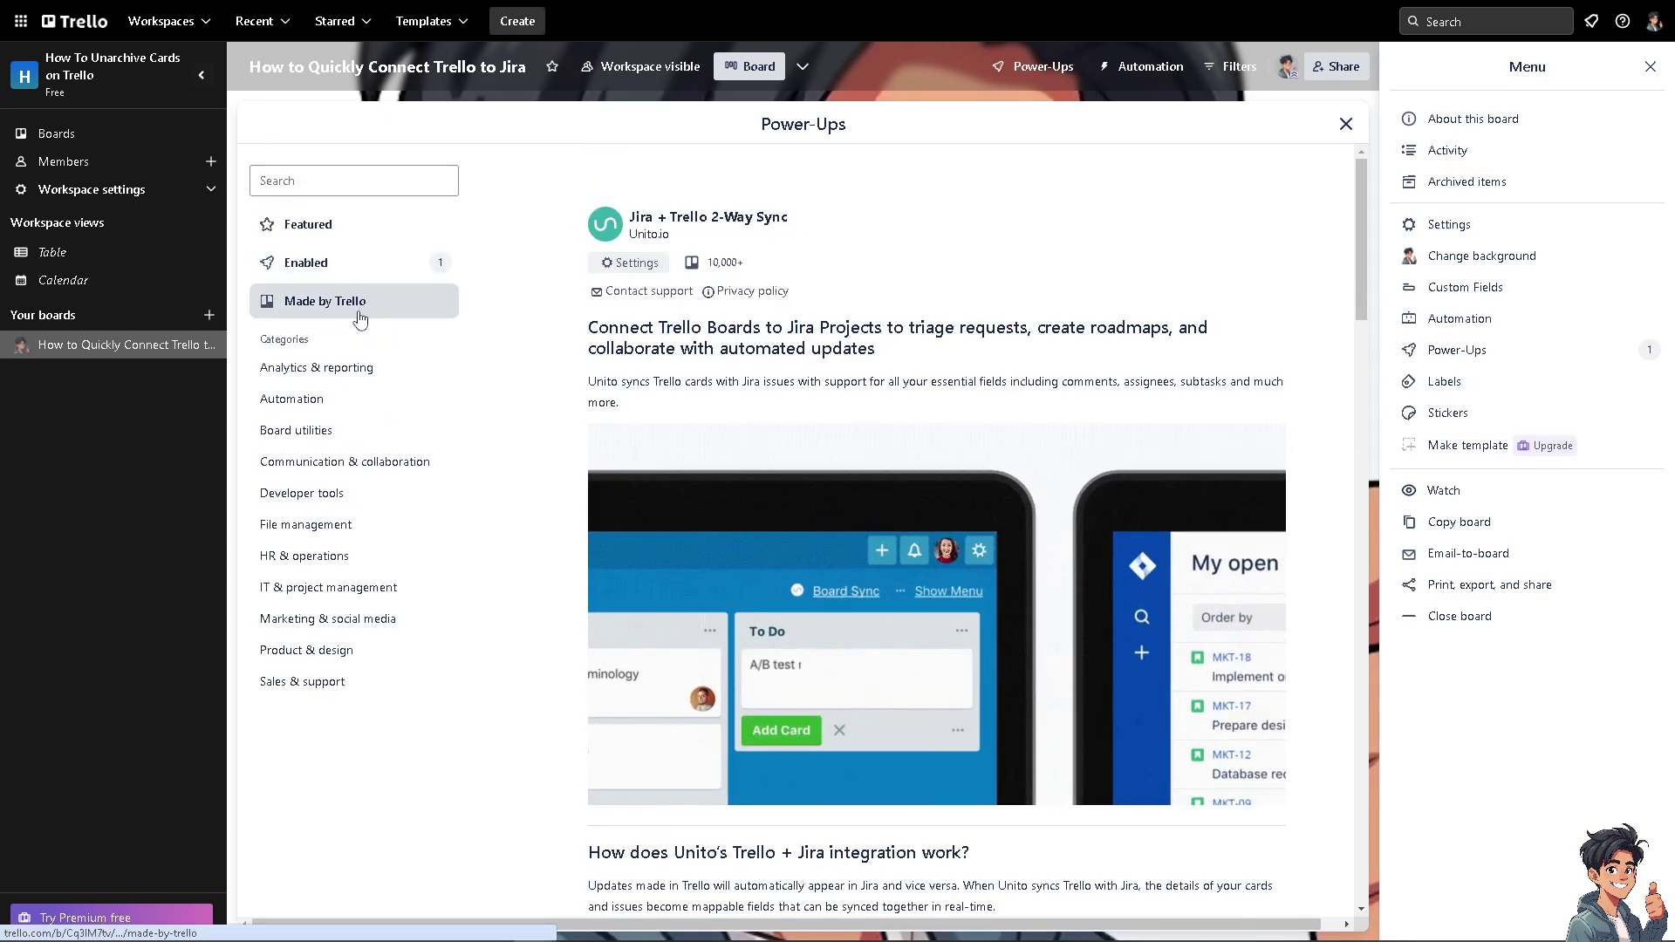
# - Check the enabled 2-Way Sync power-up's details from the board's Power-Ups list
pyautogui.click(1336, 131)
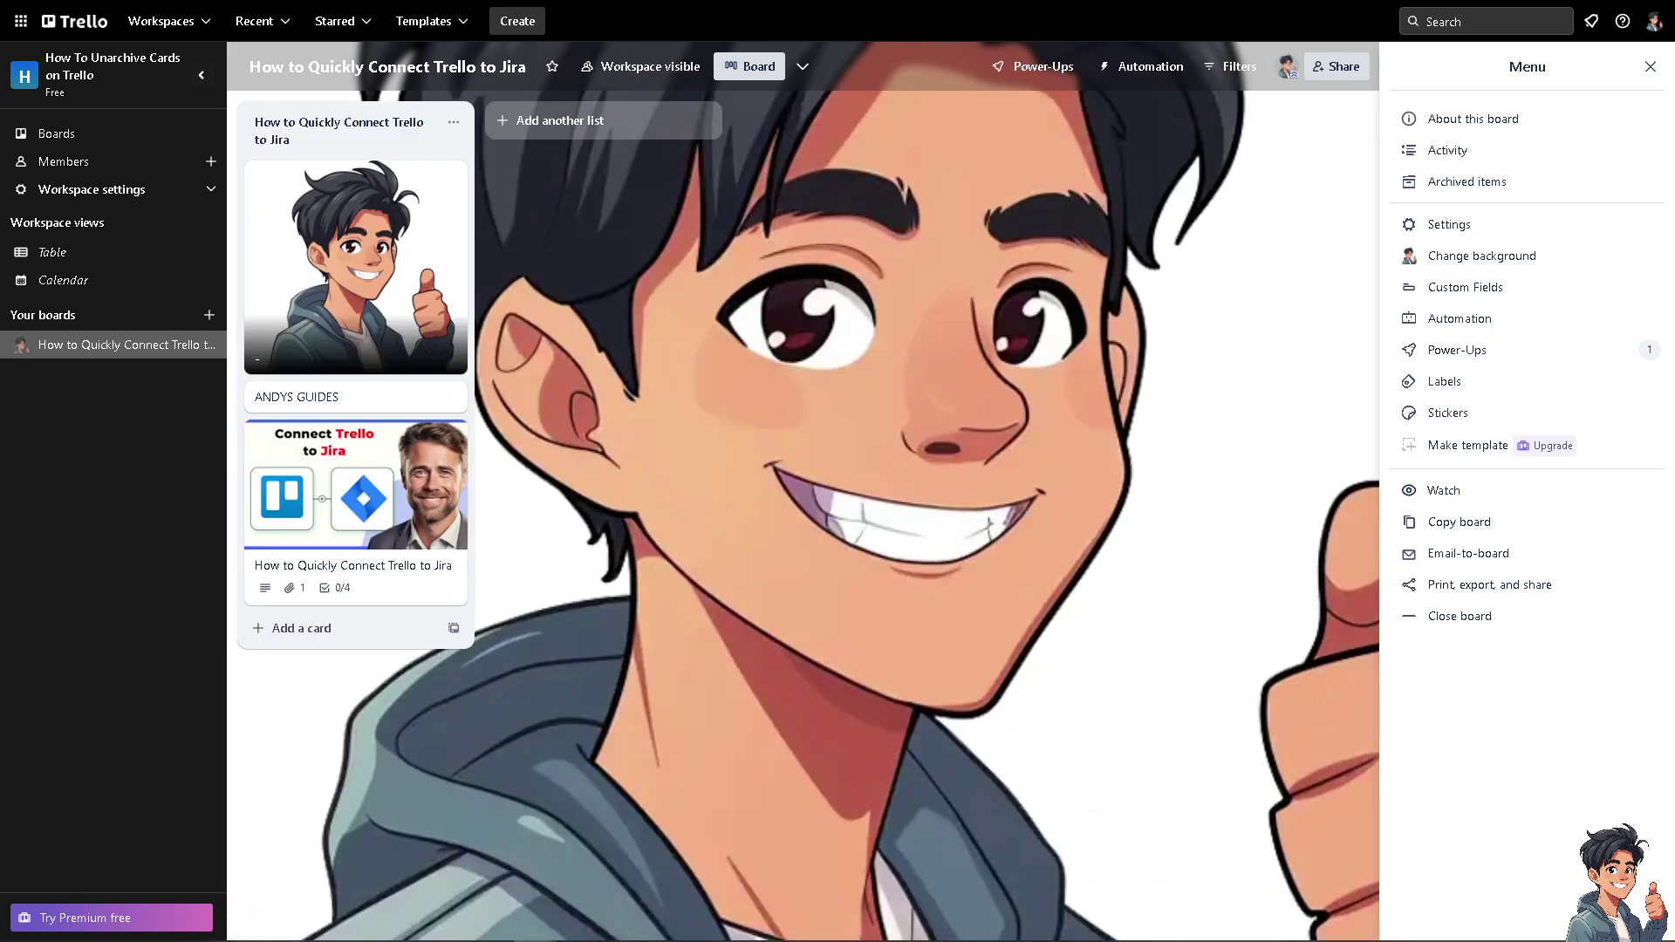
pyautogui.click(1051, 70)
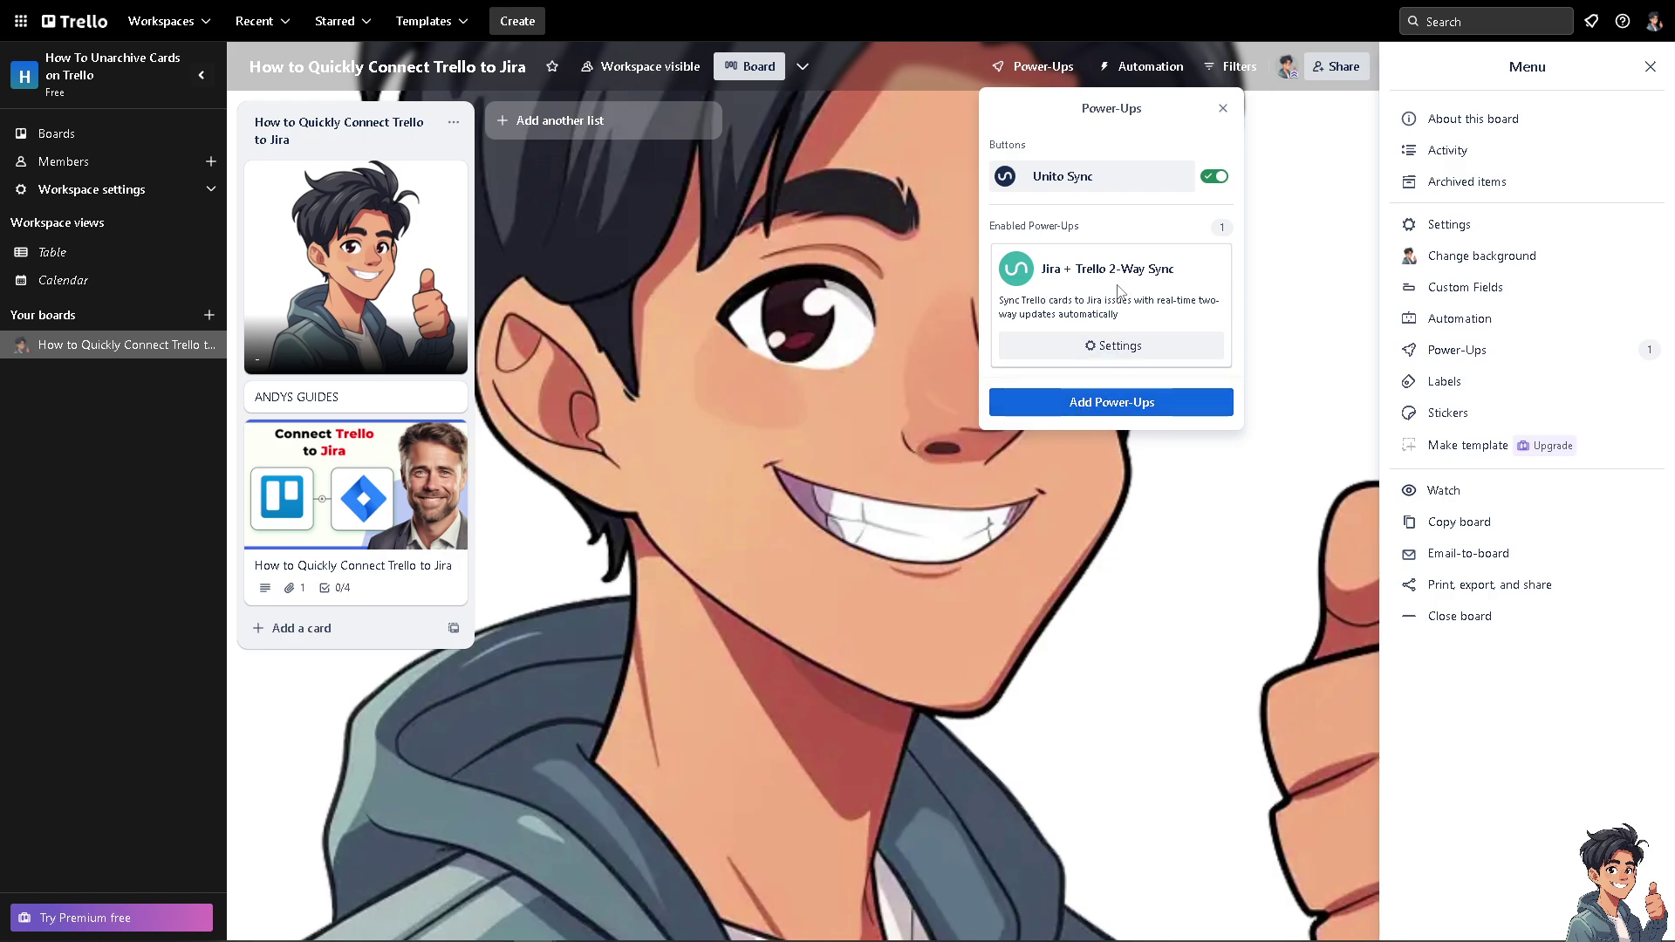
pyautogui.click(1134, 348)
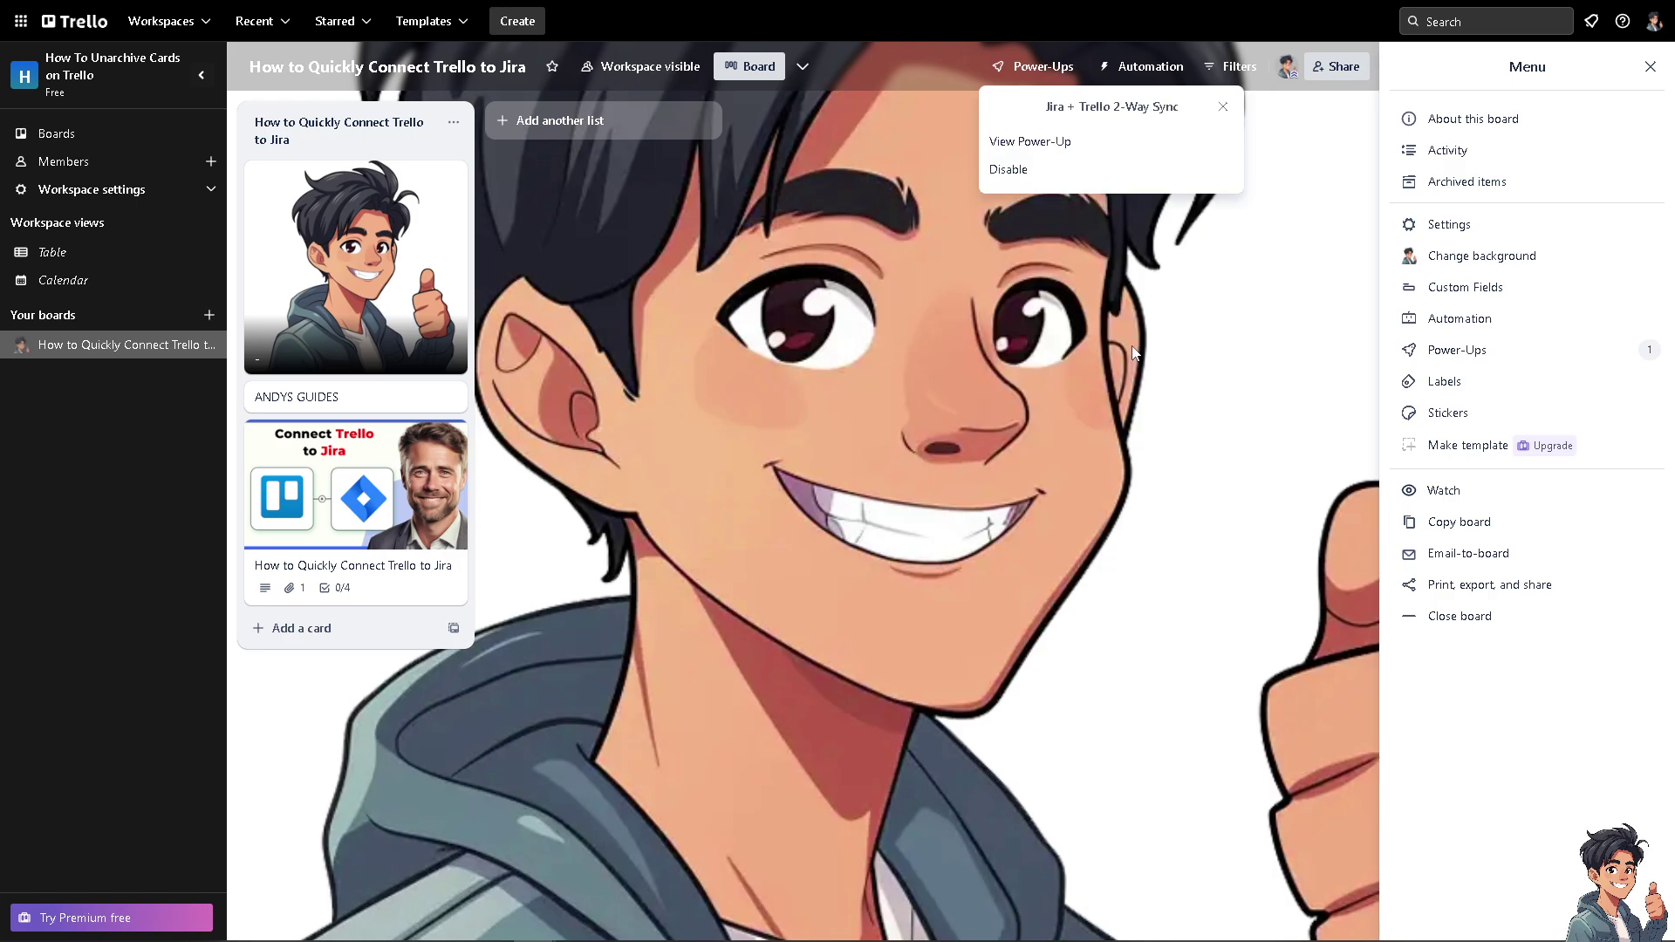
pyautogui.click(1074, 144)
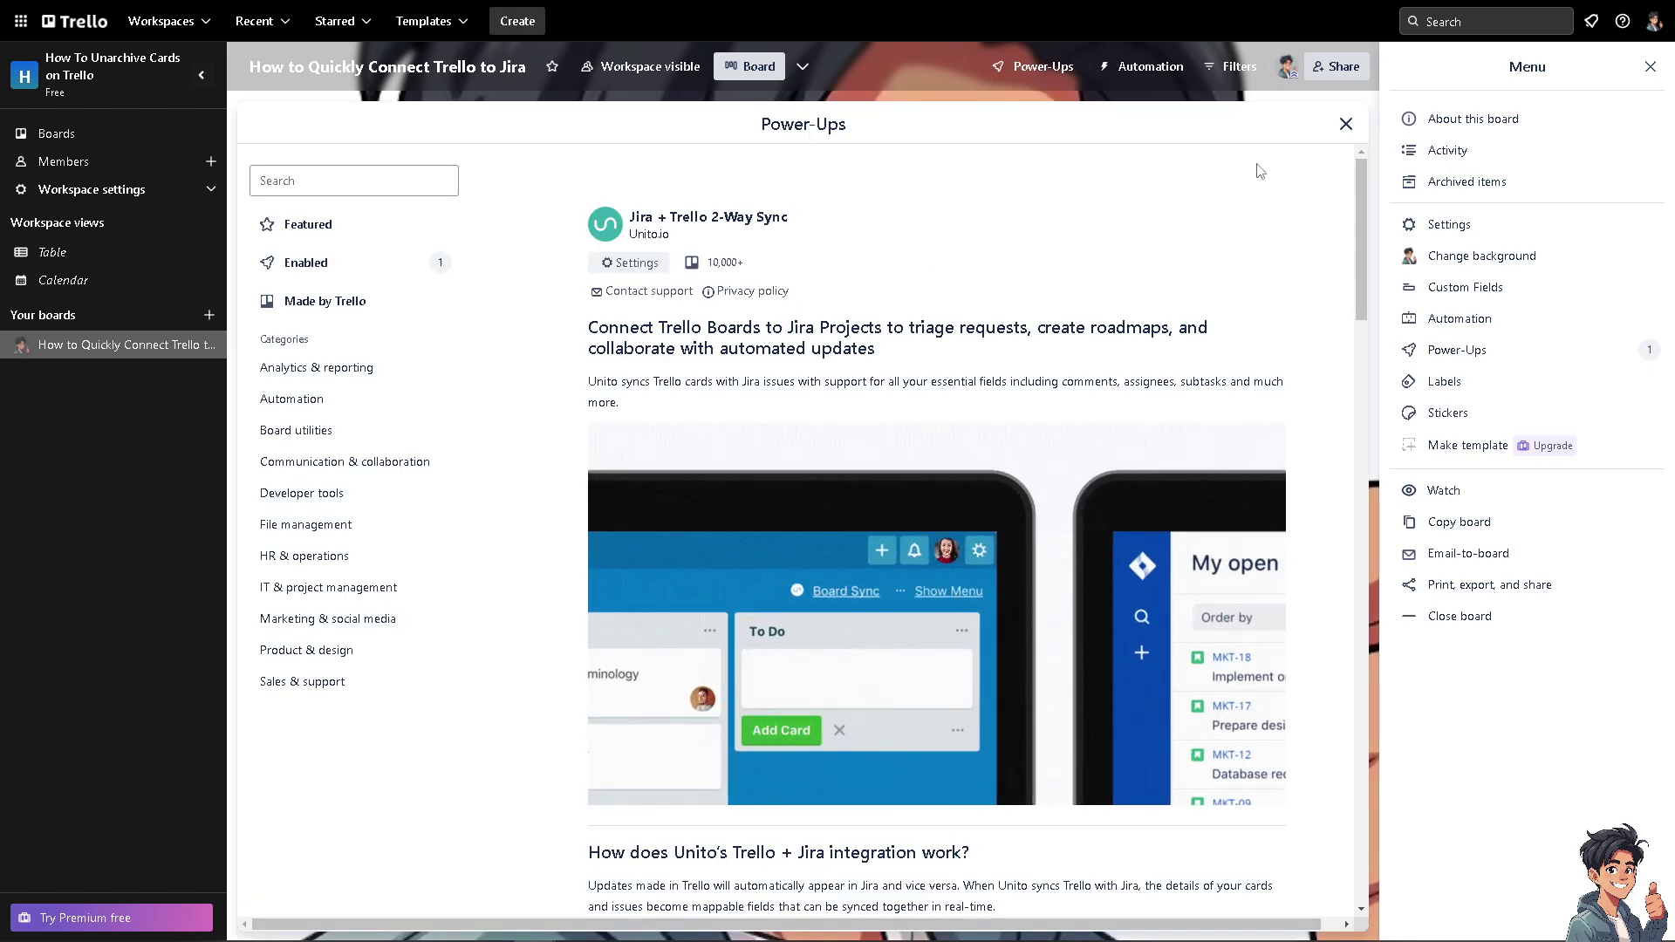
# - Return to the board and reopen the full Power-Ups directory
pyautogui.click(1339, 135)
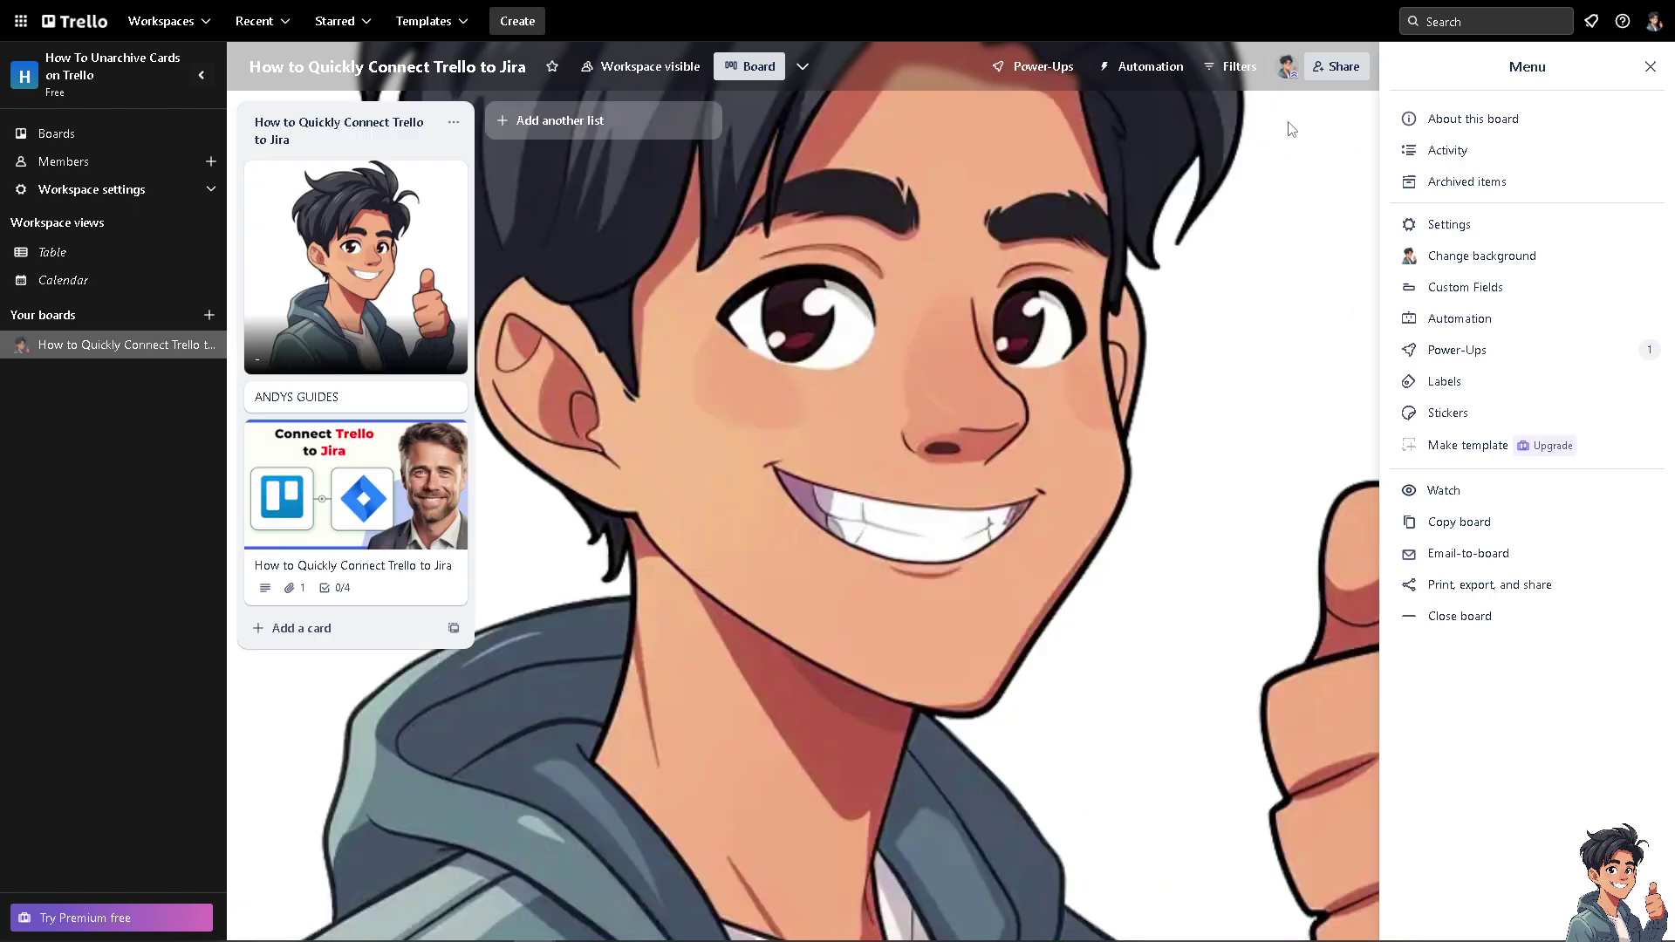
pyautogui.click(1045, 74)
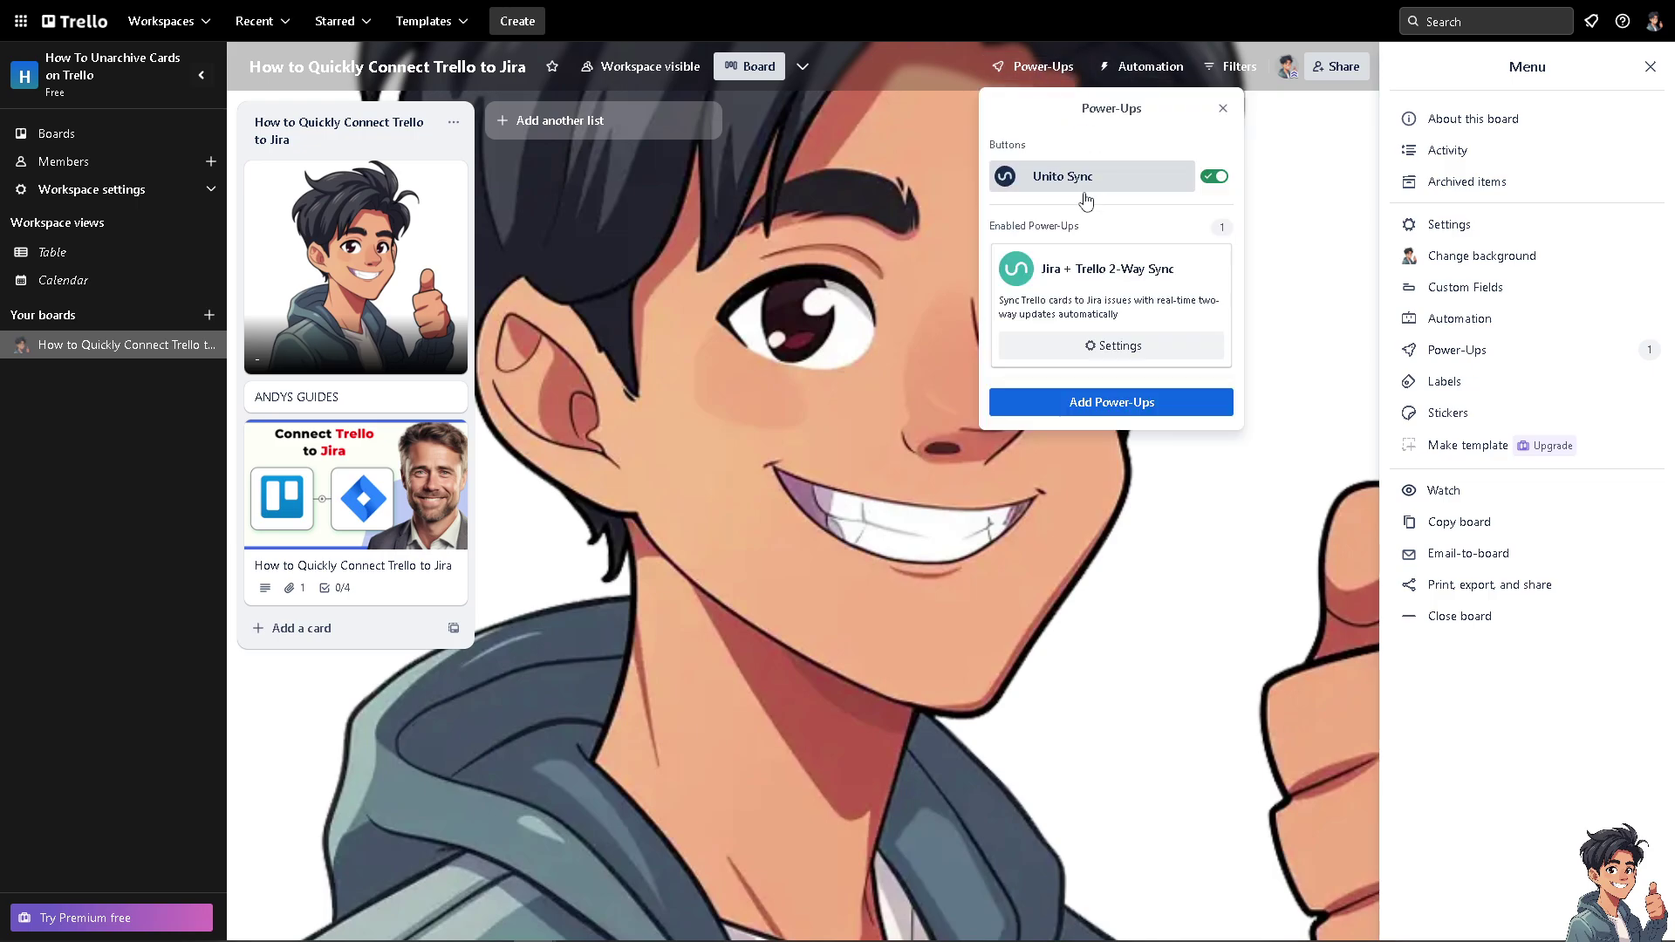
pyautogui.click(1076, 403)
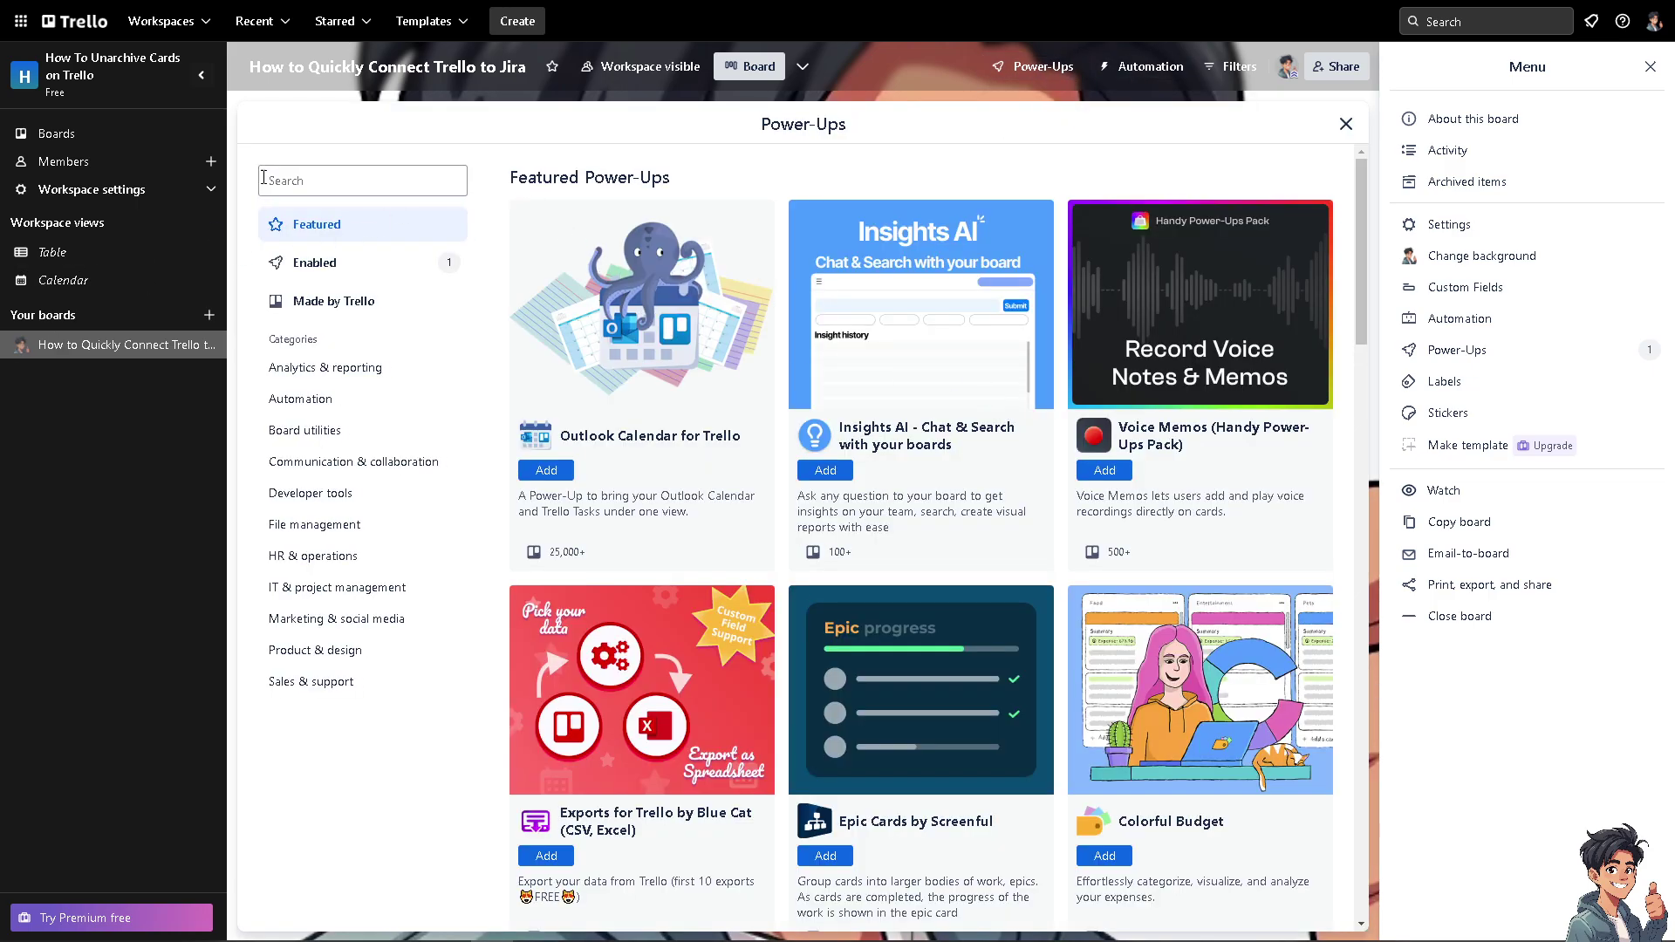
# - Search for 'Jira', add the Jira Power-Up, and open its empty Connected Jiras settings
pyautogui.click(313, 181)
pyautogui.write('Jira')
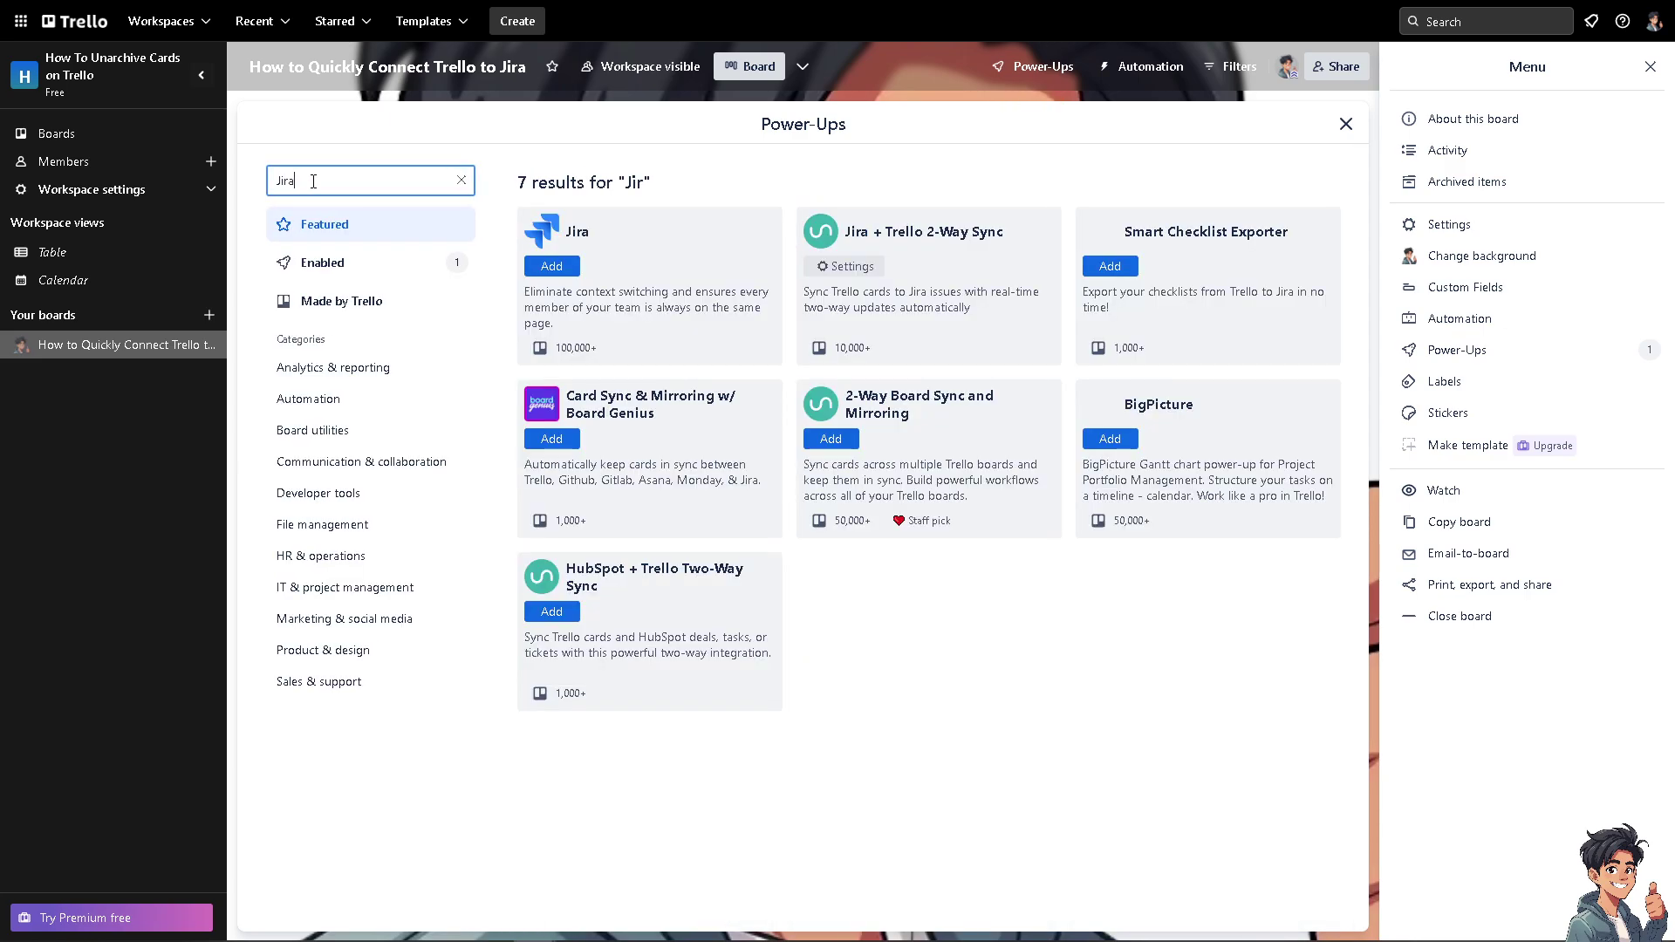
pyautogui.click(565, 273)
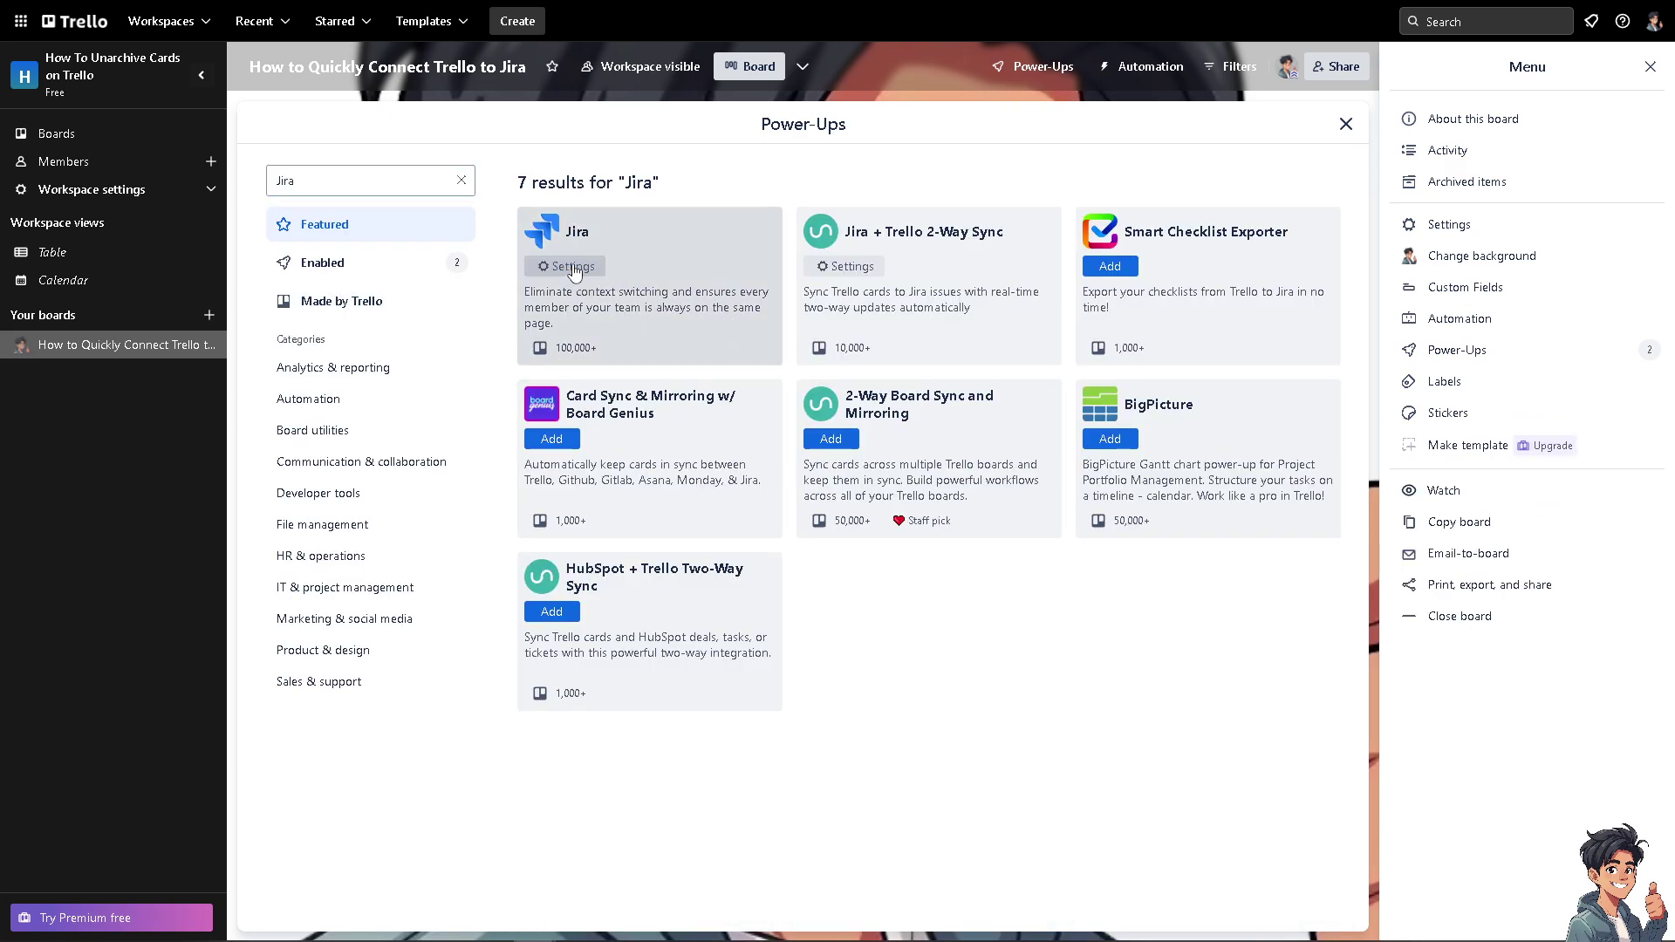
pyautogui.click(572, 269)
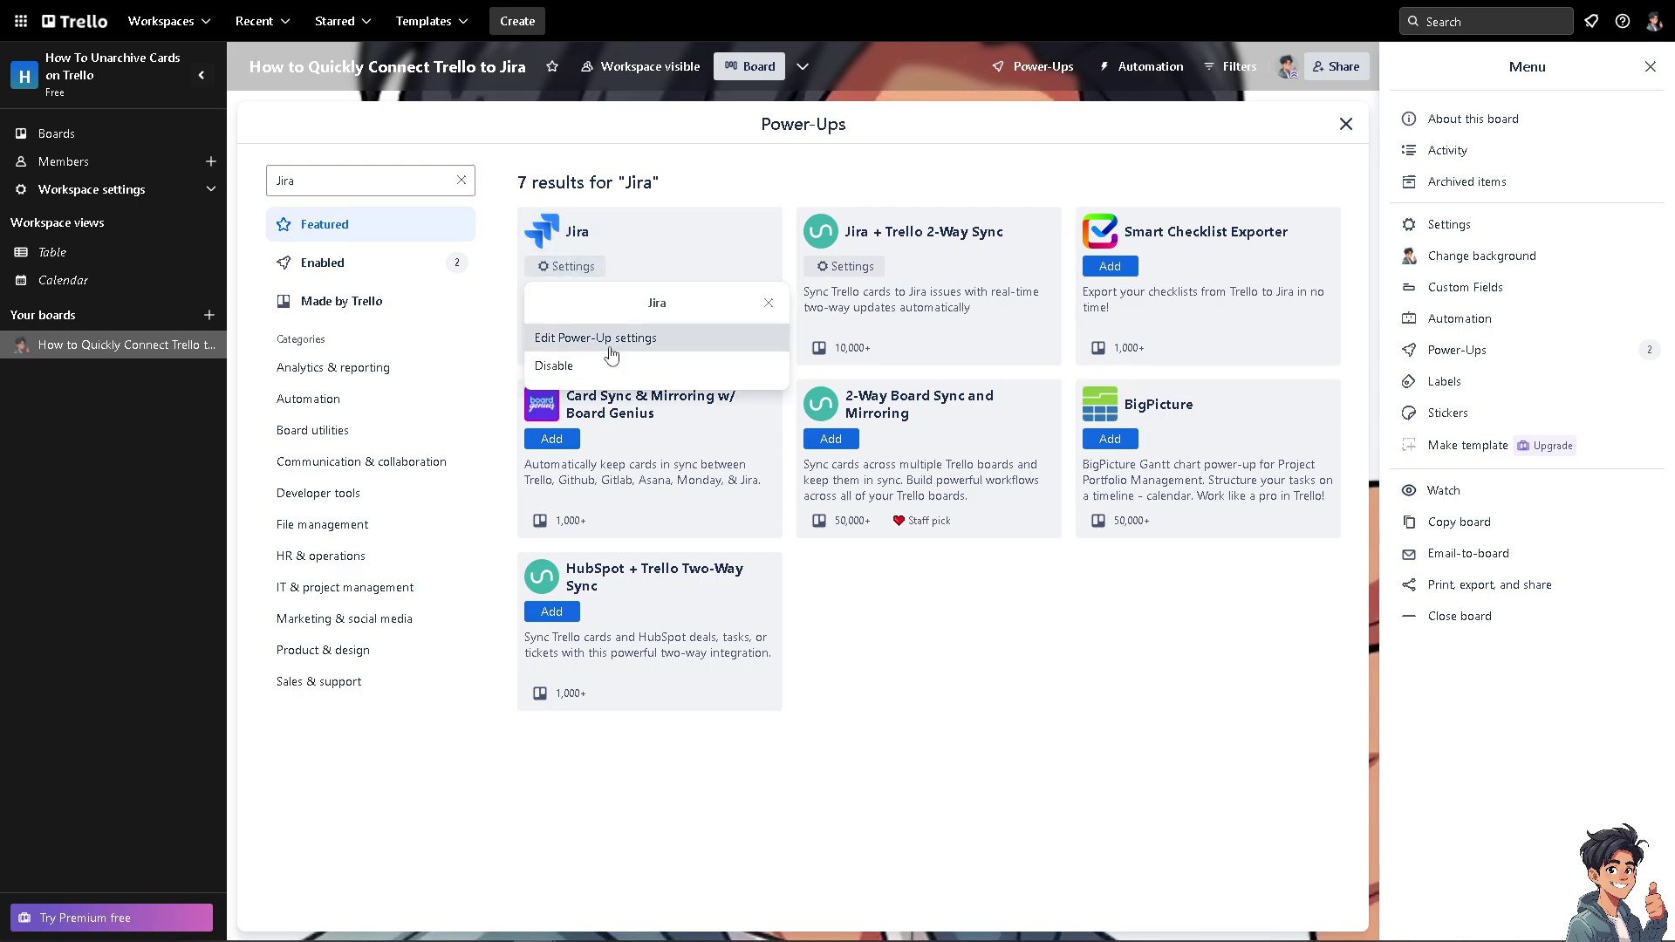
pyautogui.click(614, 340)
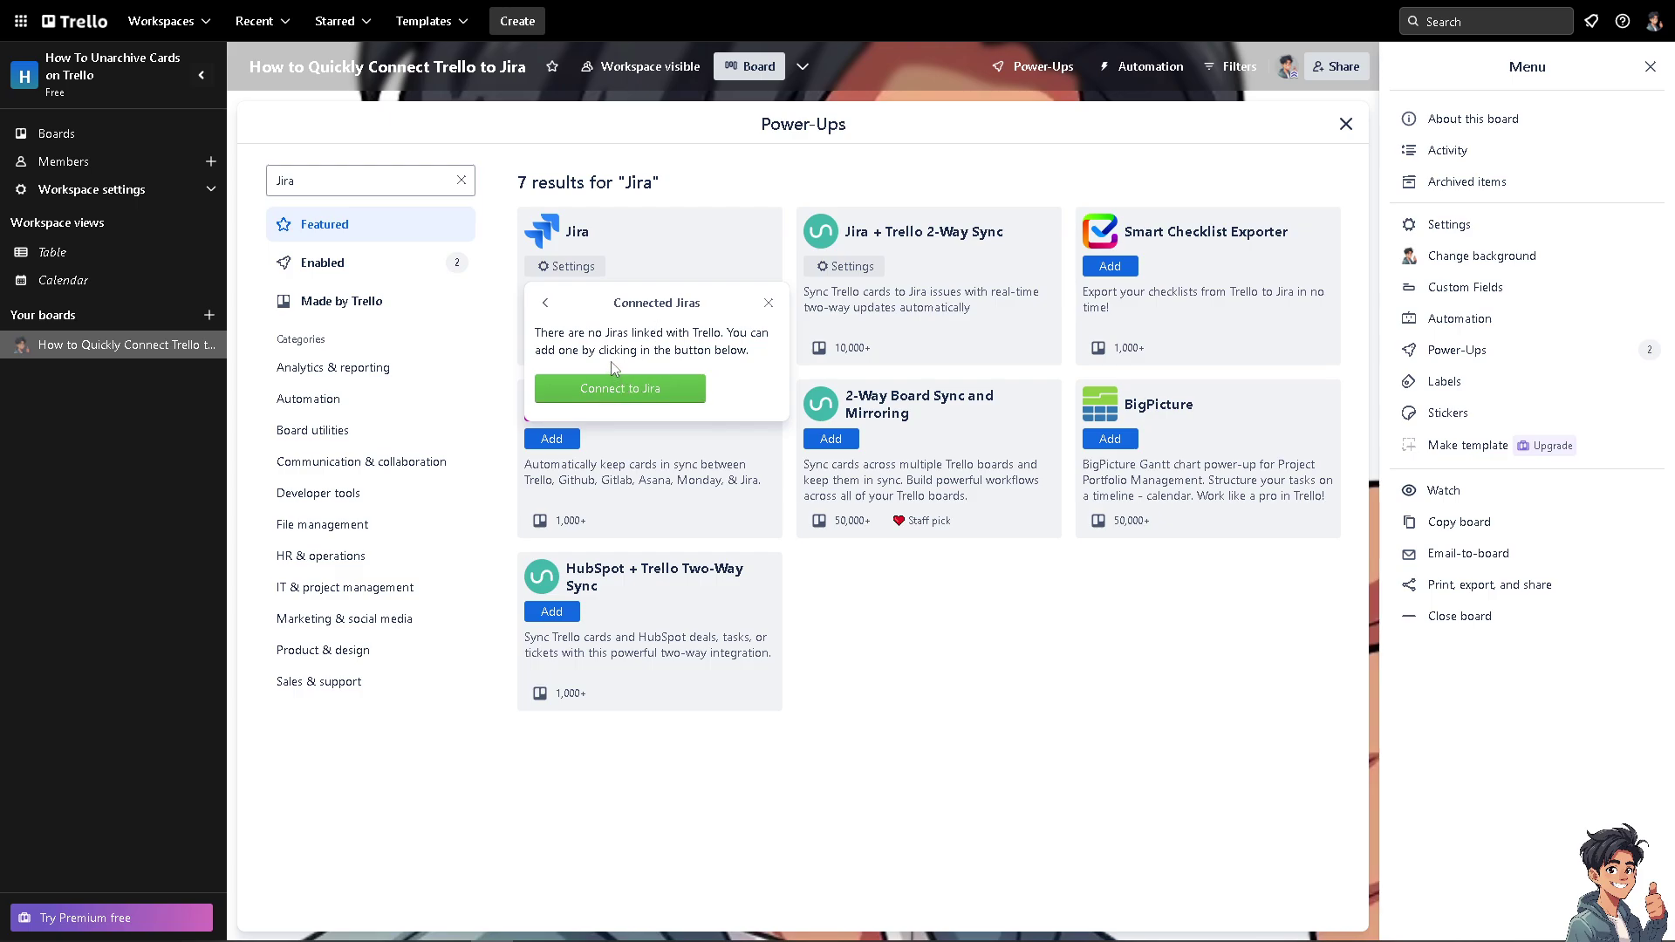
# - Connect the Jira Power-Up to the team's Jira site URL and authorize access
pyautogui.click(661, 389)
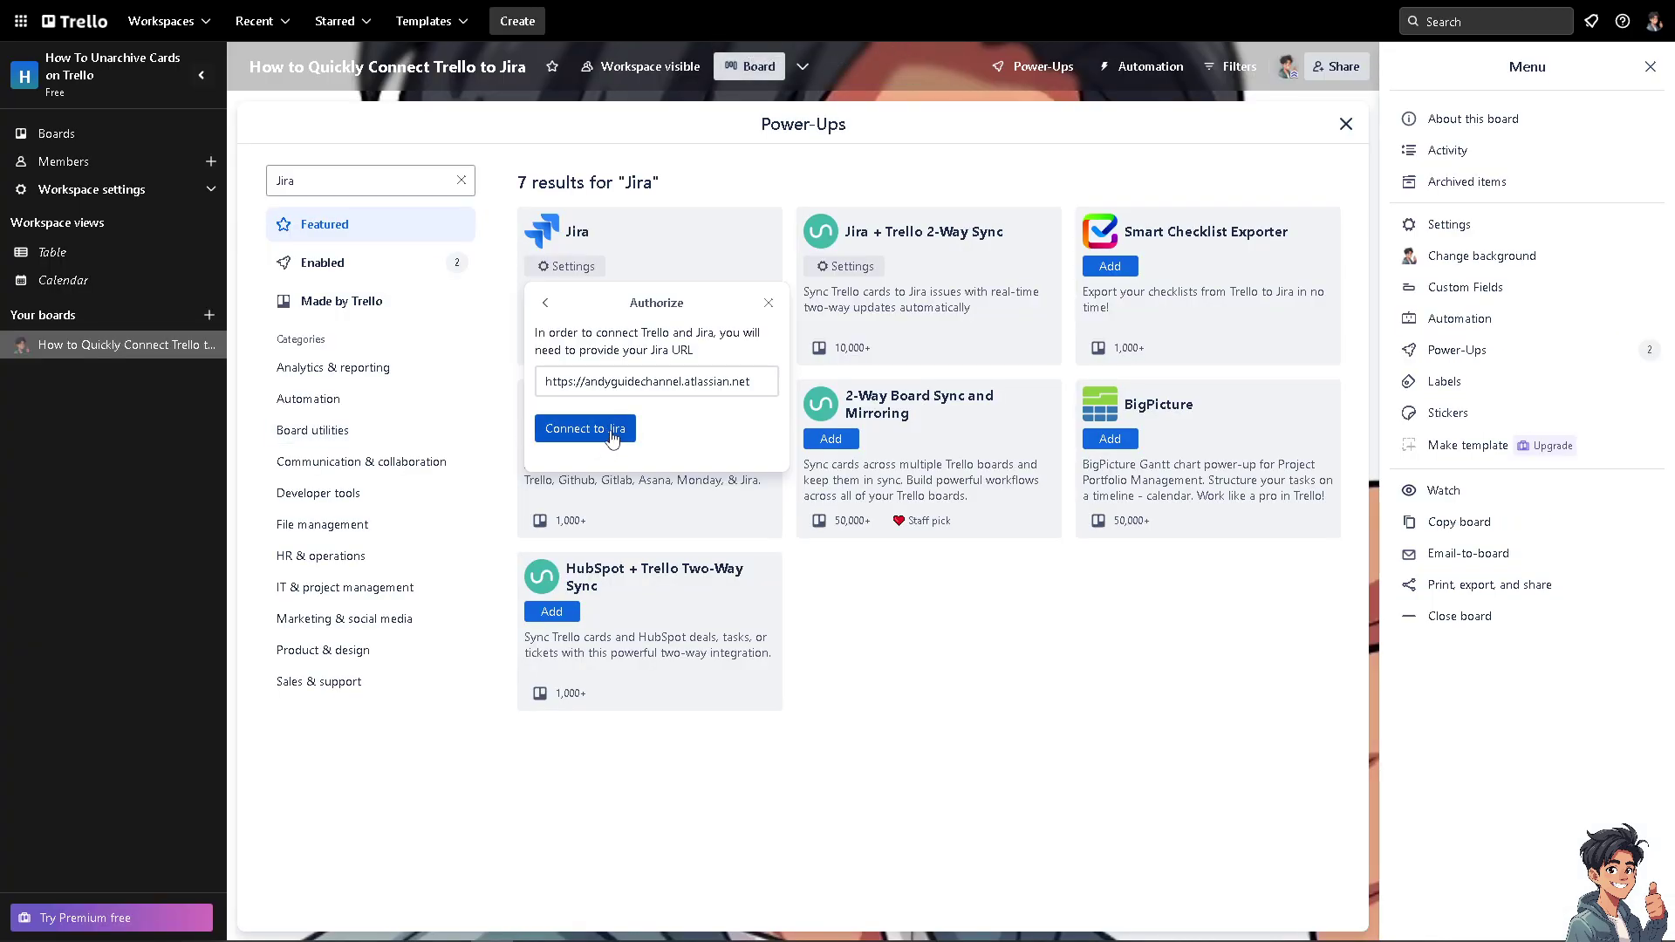
pyautogui.click(612, 432)
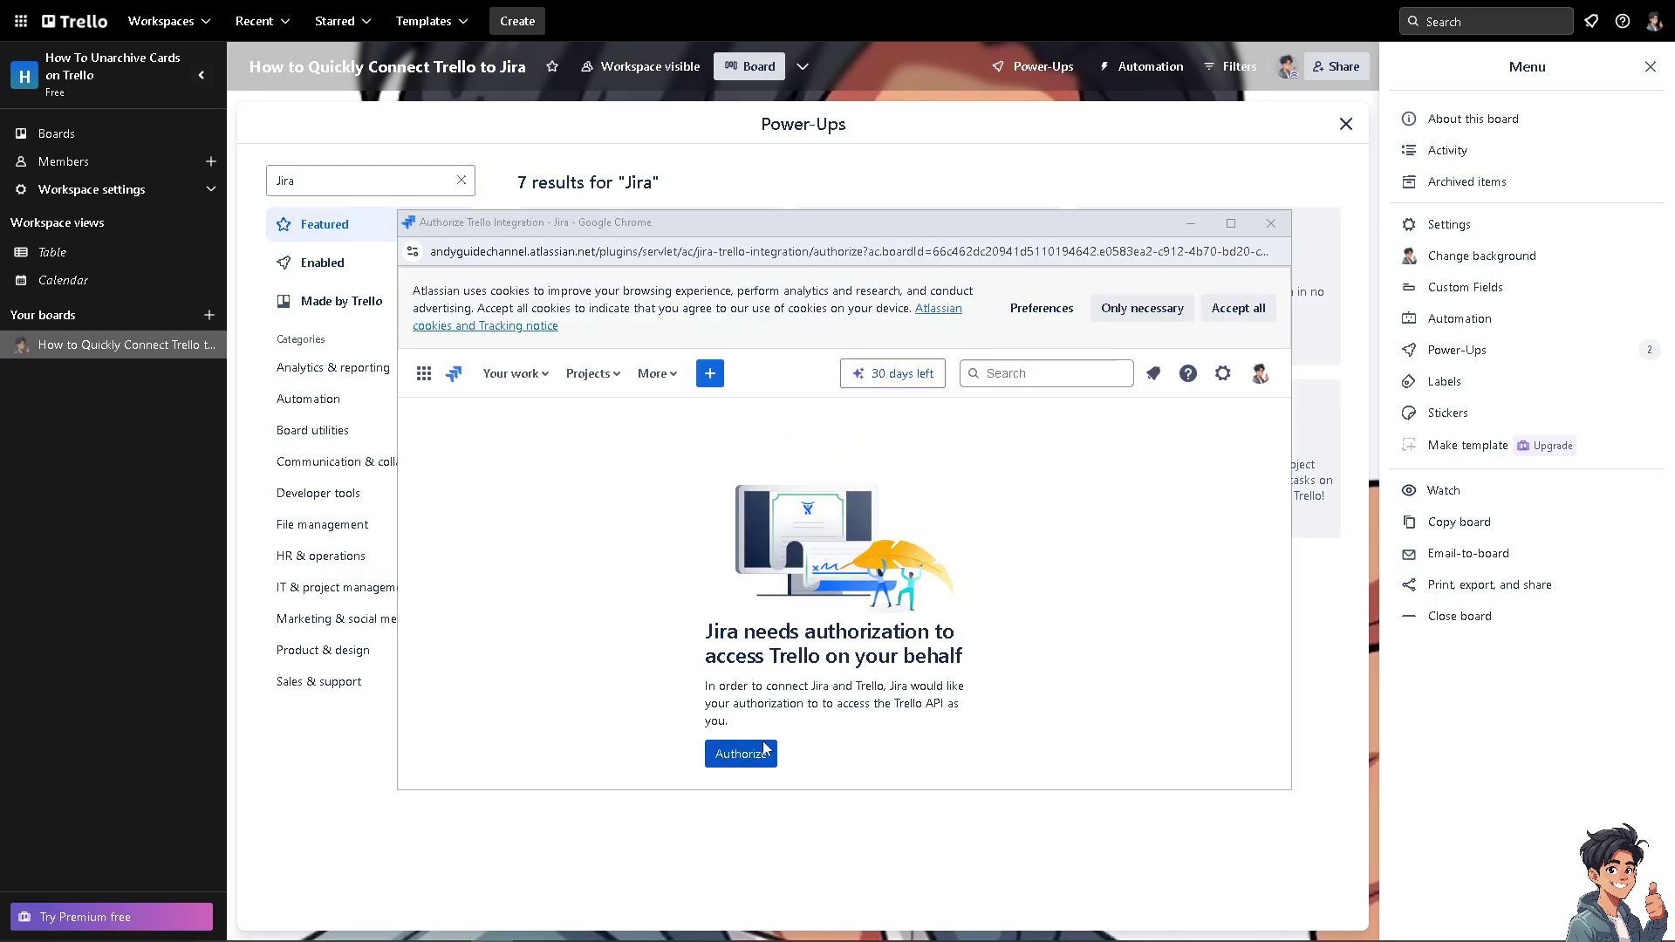
pyautogui.click(741, 752)
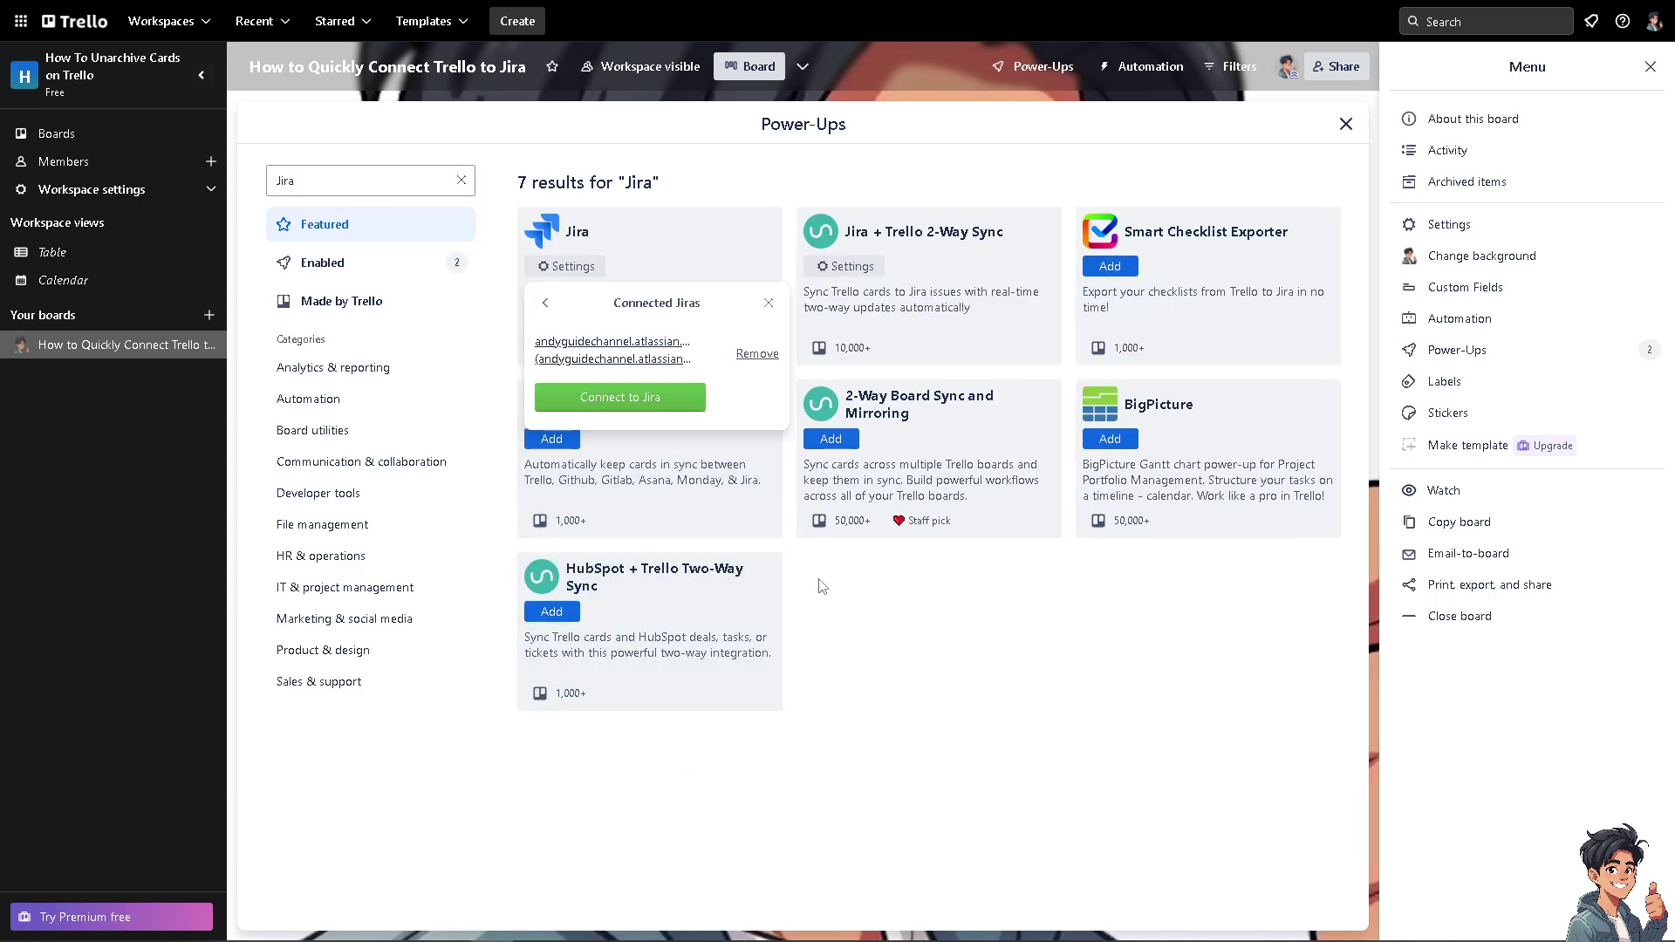
pyautogui.click(690, 399)
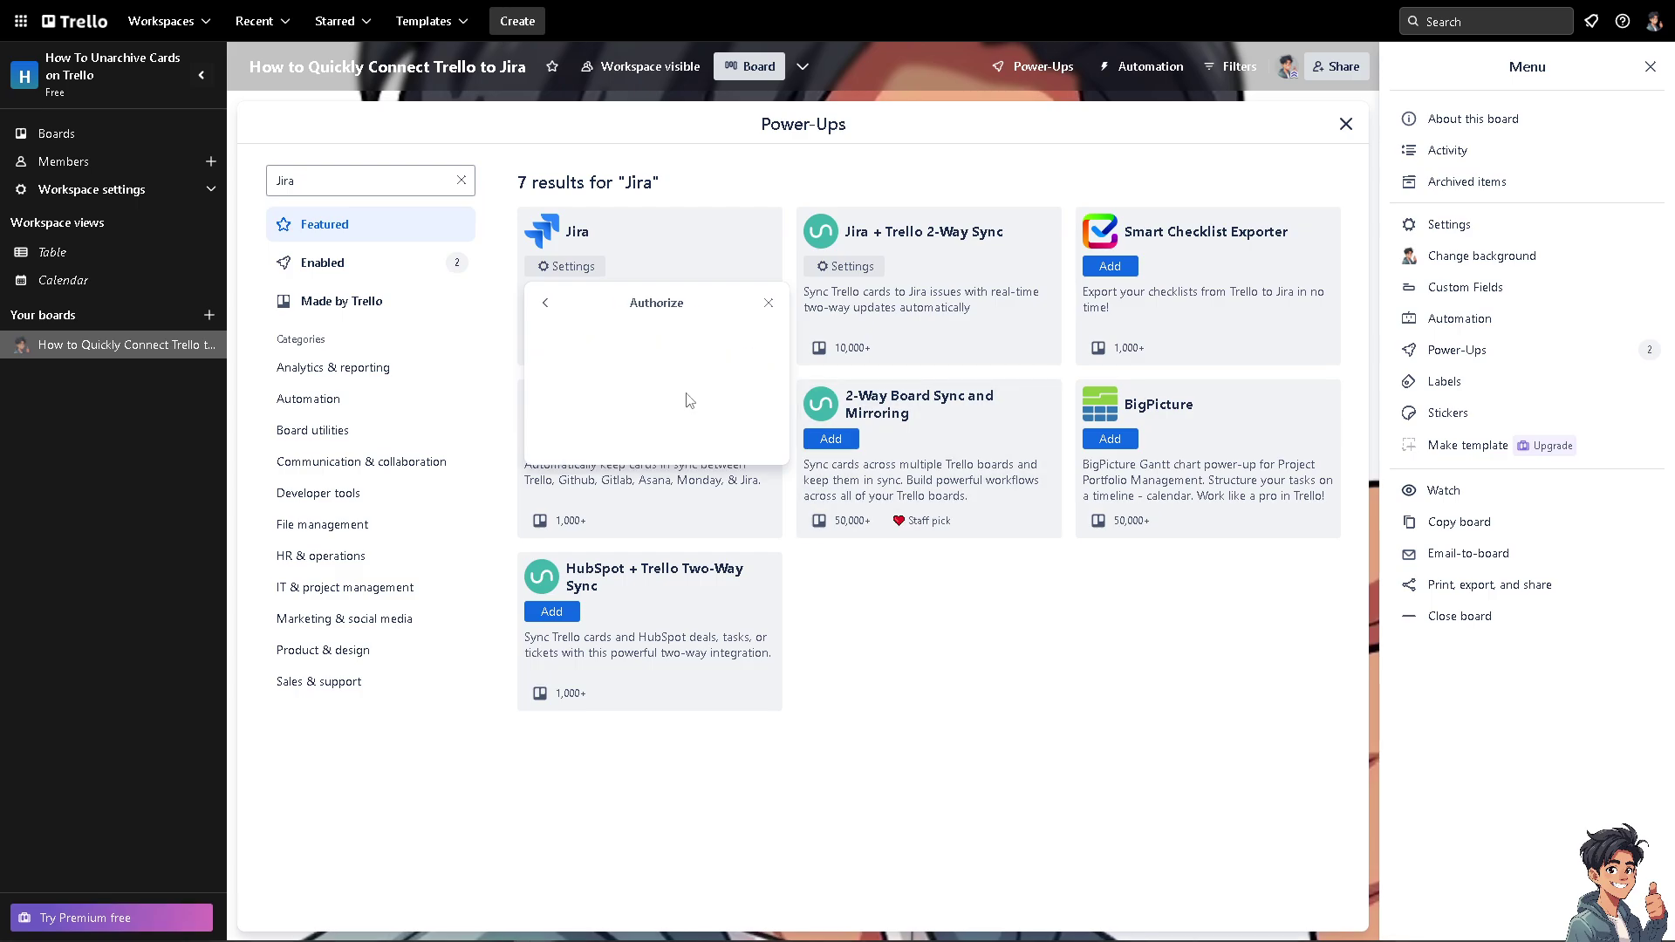
# - Open the How to Quickly Connect Trello to Jira card and start creating a Jira issue from it
pyautogui.click(1346, 124)
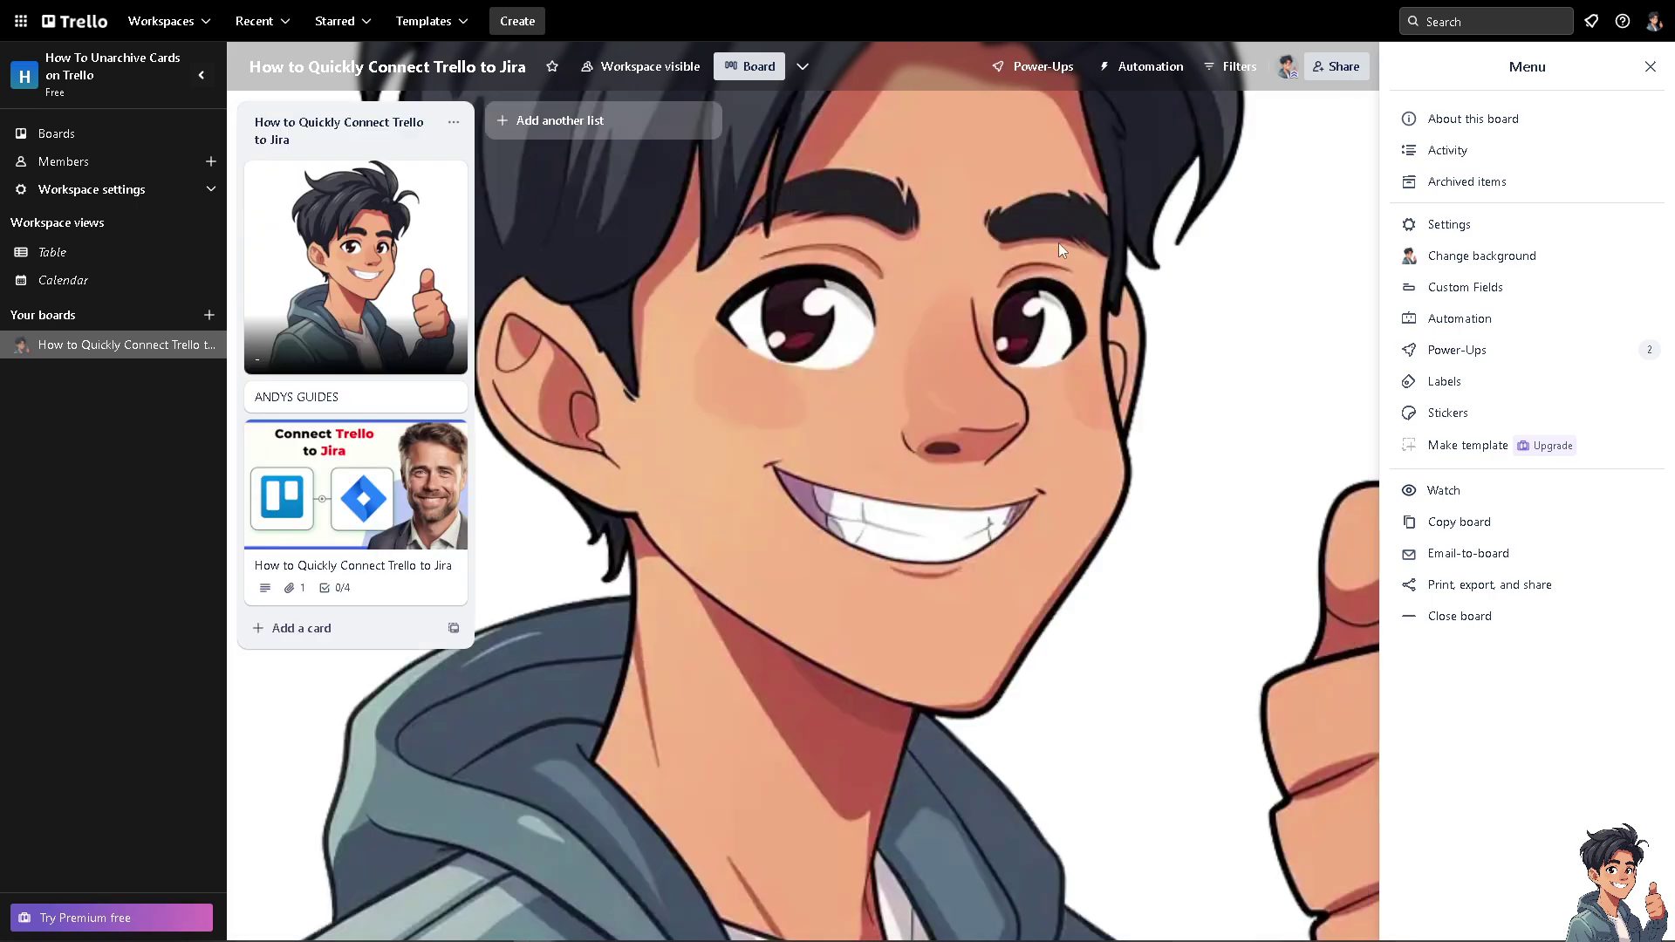
pyautogui.click(398, 452)
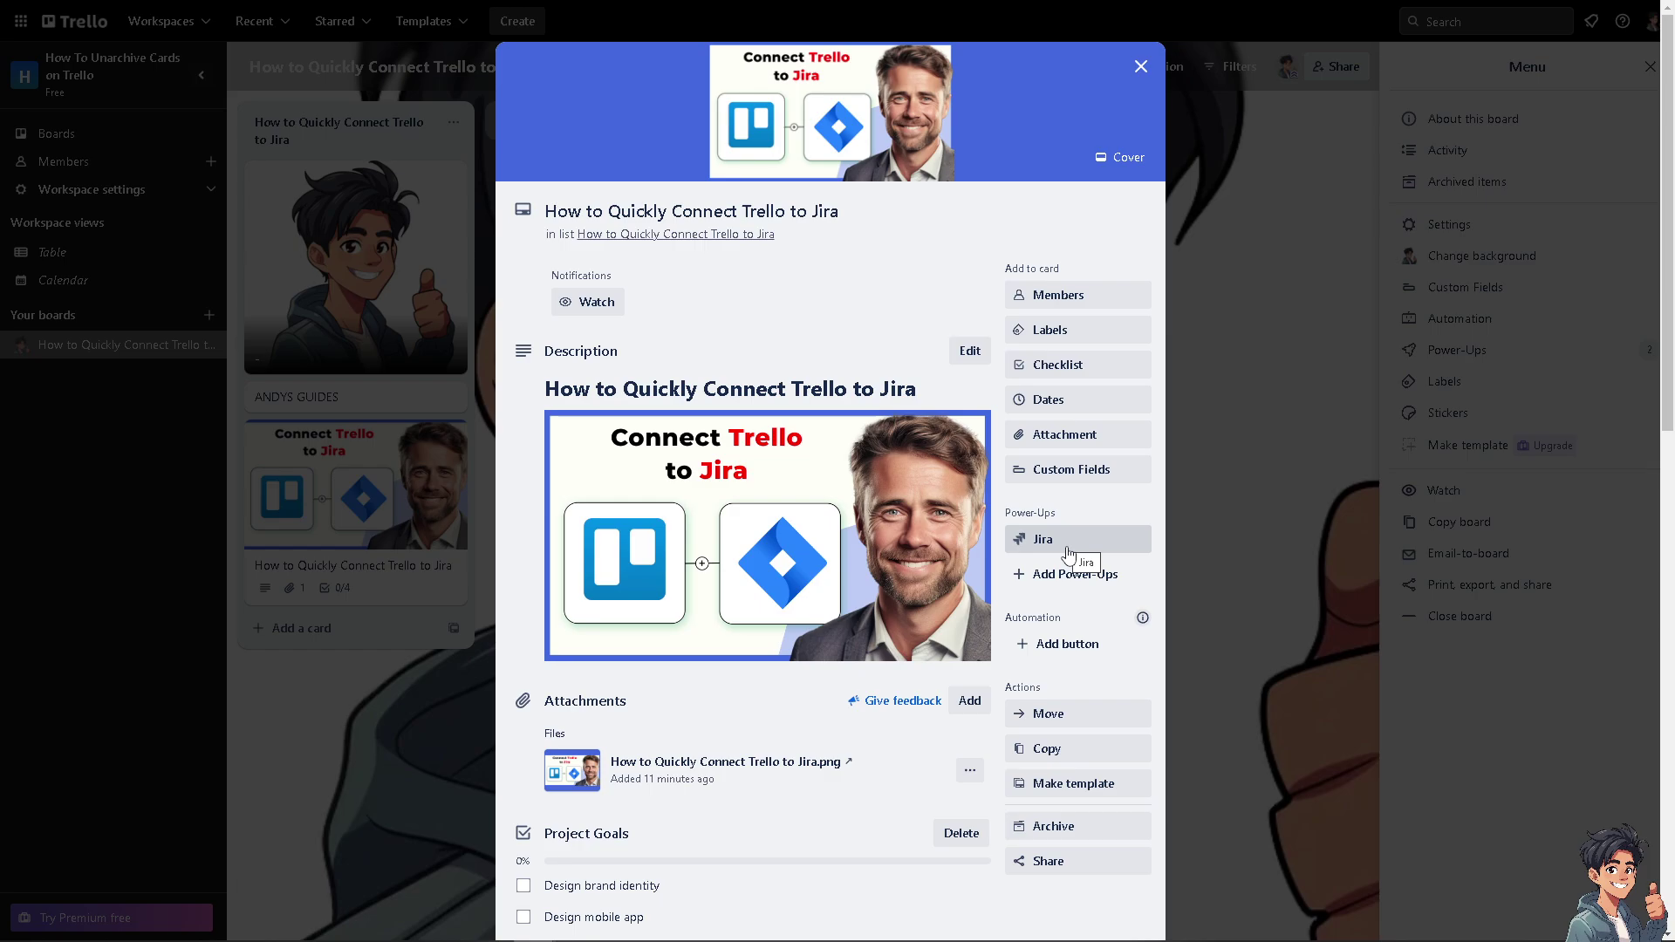
pyautogui.click(1068, 555)
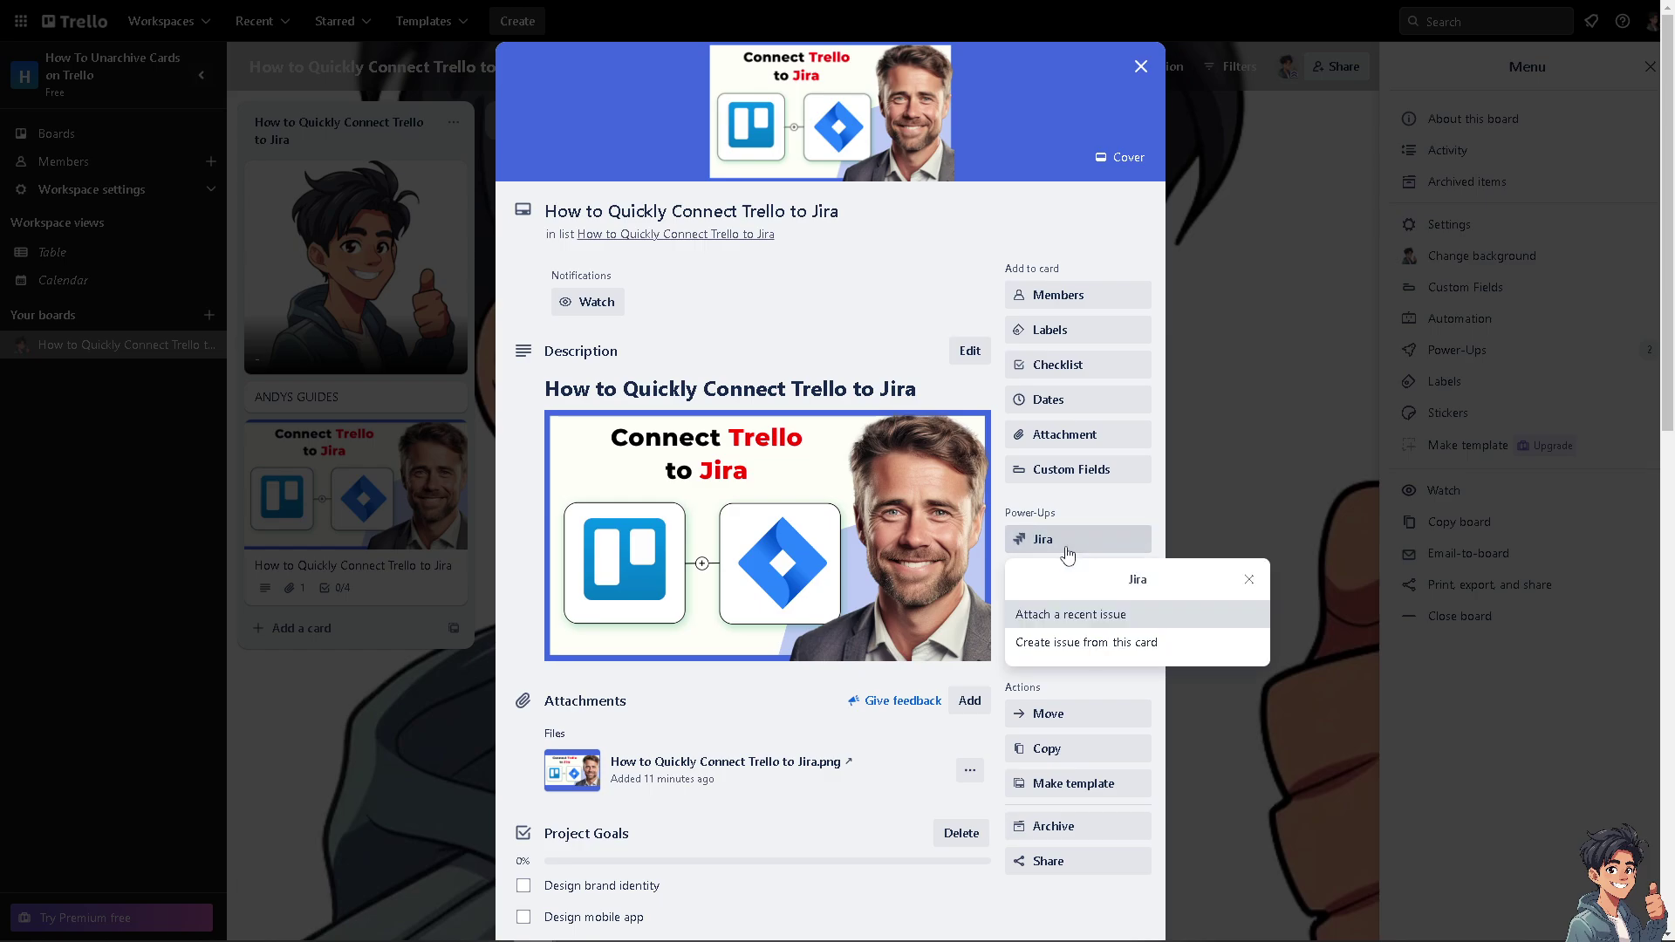
pyautogui.click(1063, 644)
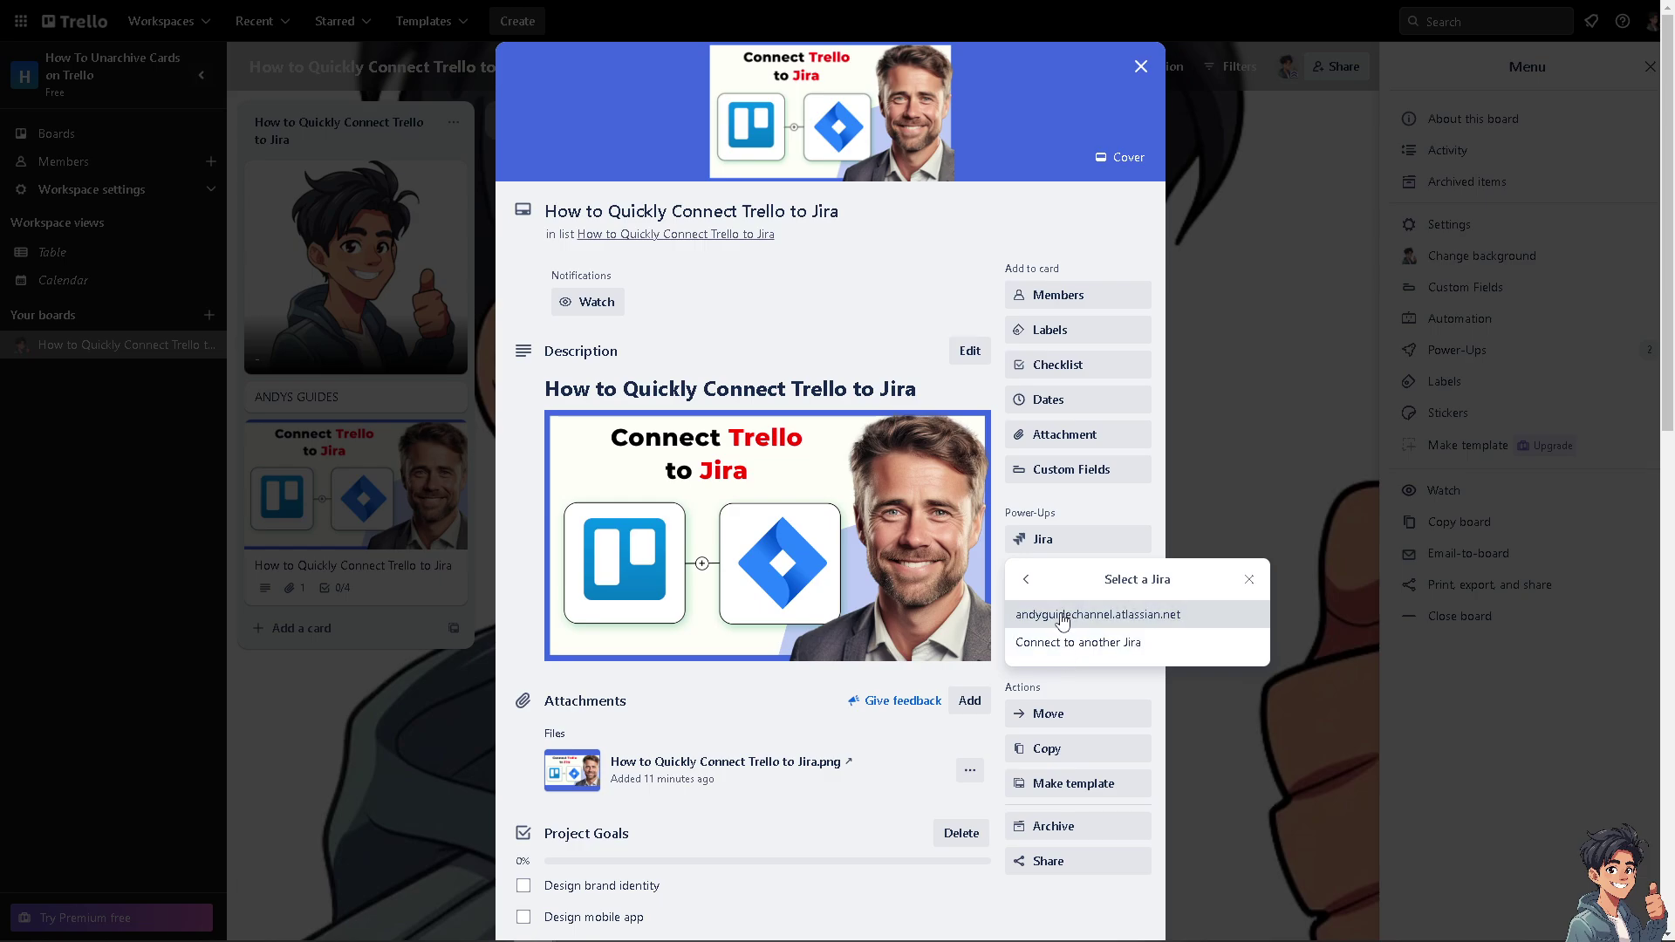
# - Choose the connected Jira site, the KAN project and the Task issue type
pyautogui.click(1078, 616)
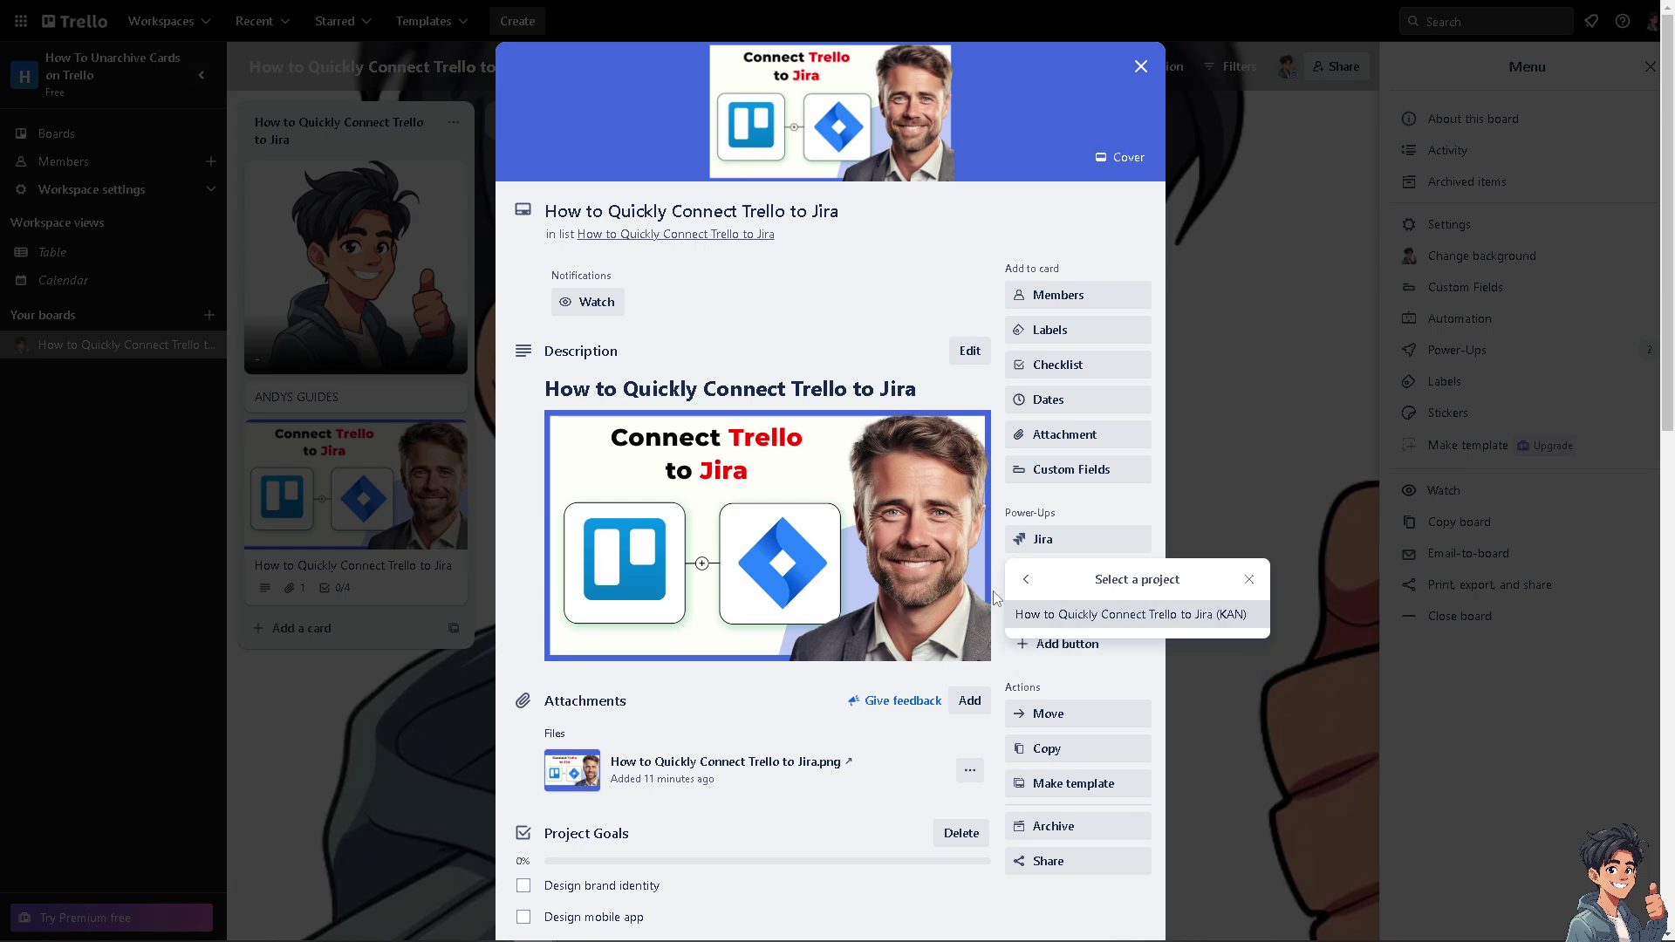
pyautogui.click(1068, 616)
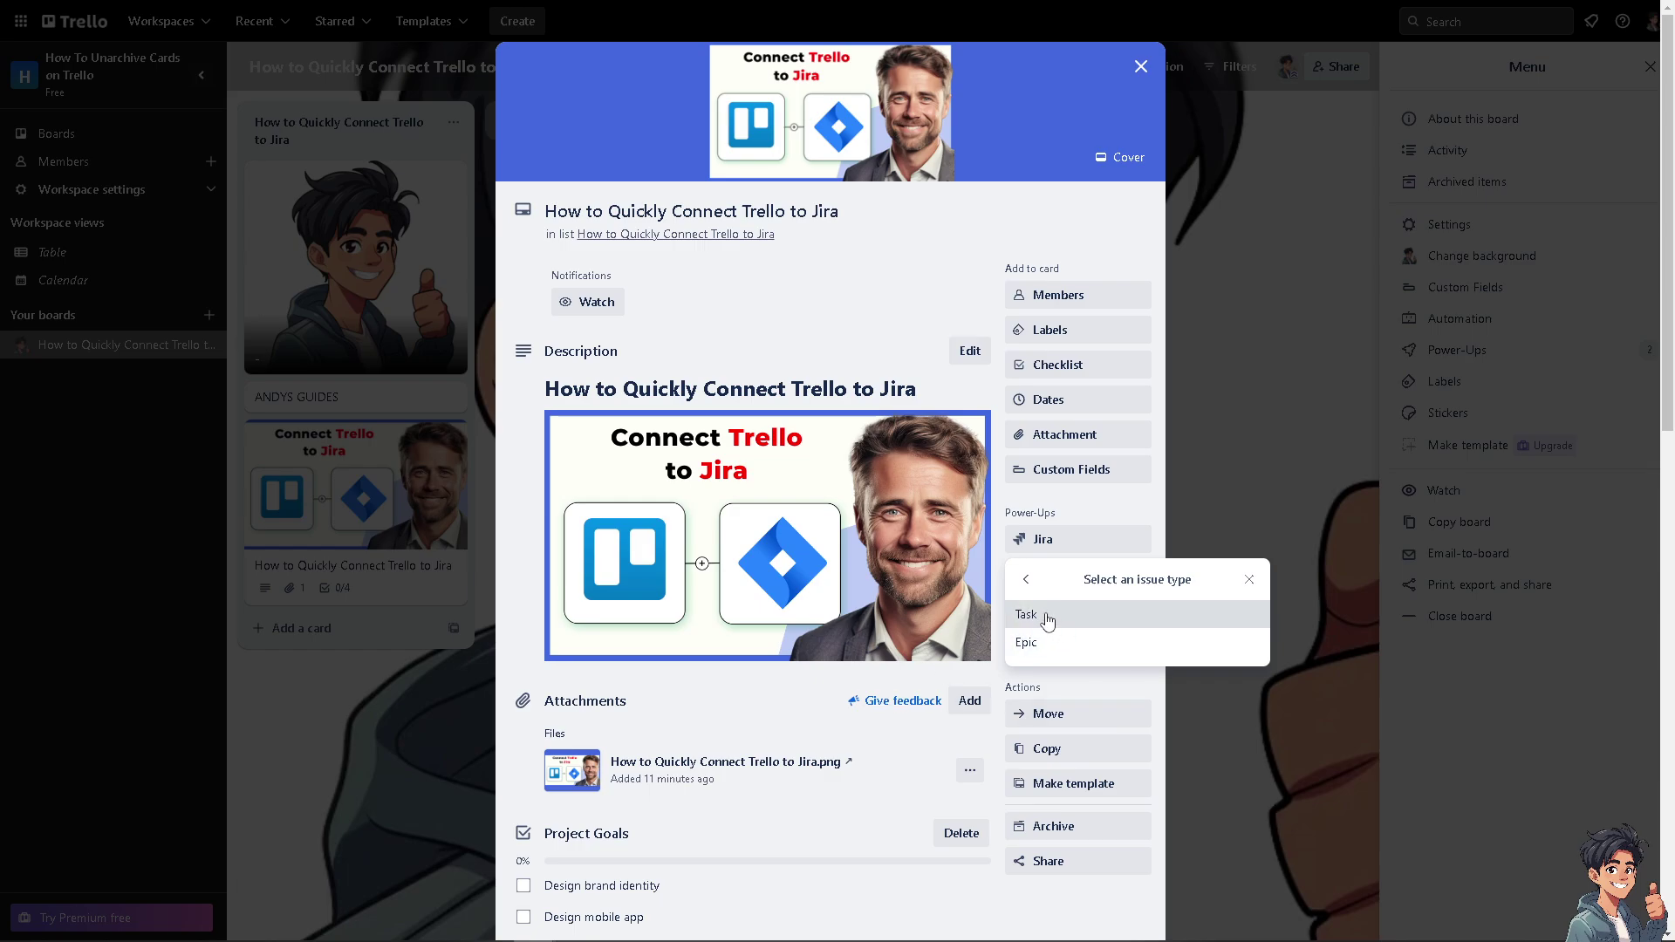
pyautogui.click(1044, 615)
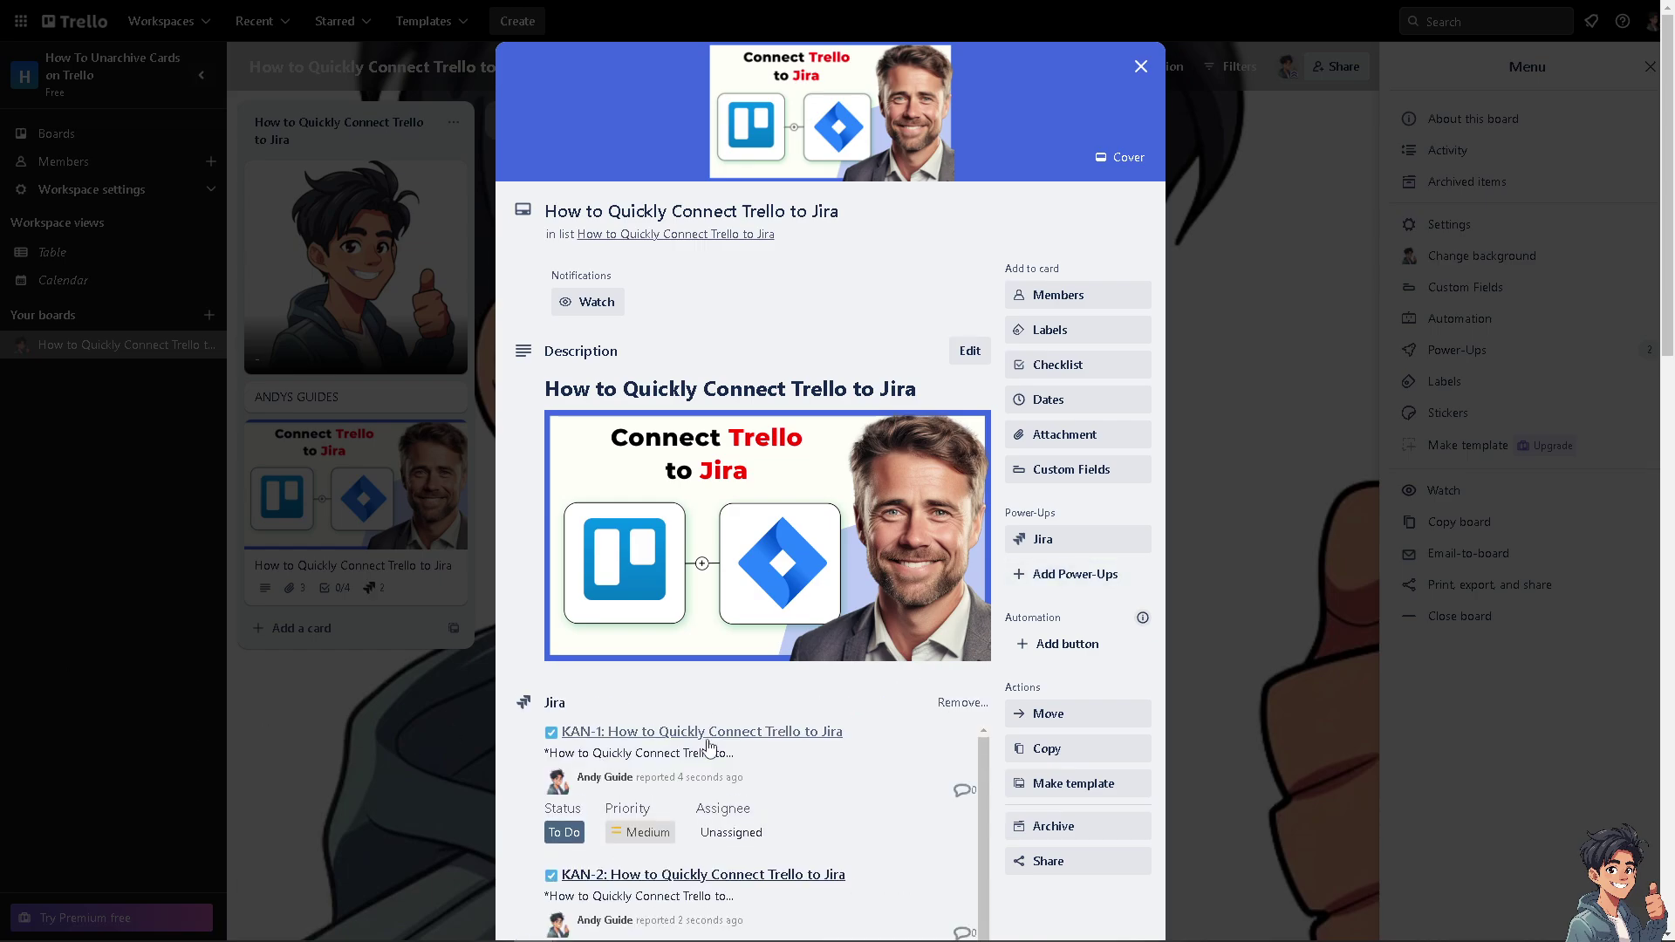
pyautogui.scroll(-1, 787, 750)
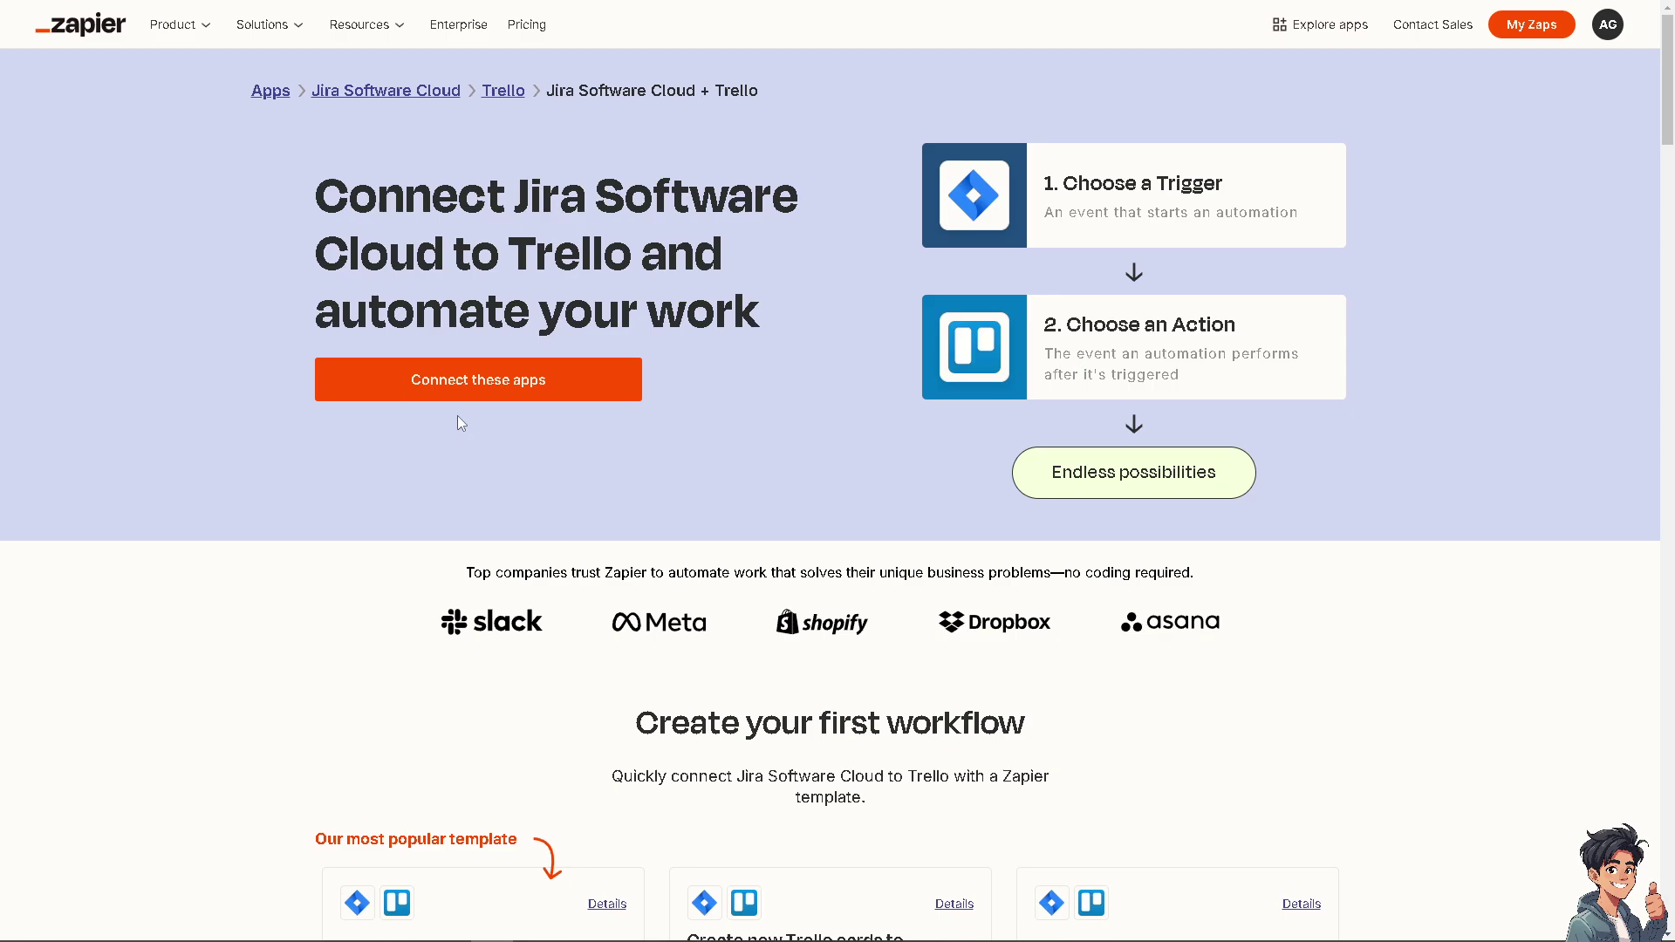
# - Create a Jira-to-Trello Zap named 'How to Quickly Connect Trello to Jira', triggered on New Issue
pyautogui.click(501, 378)
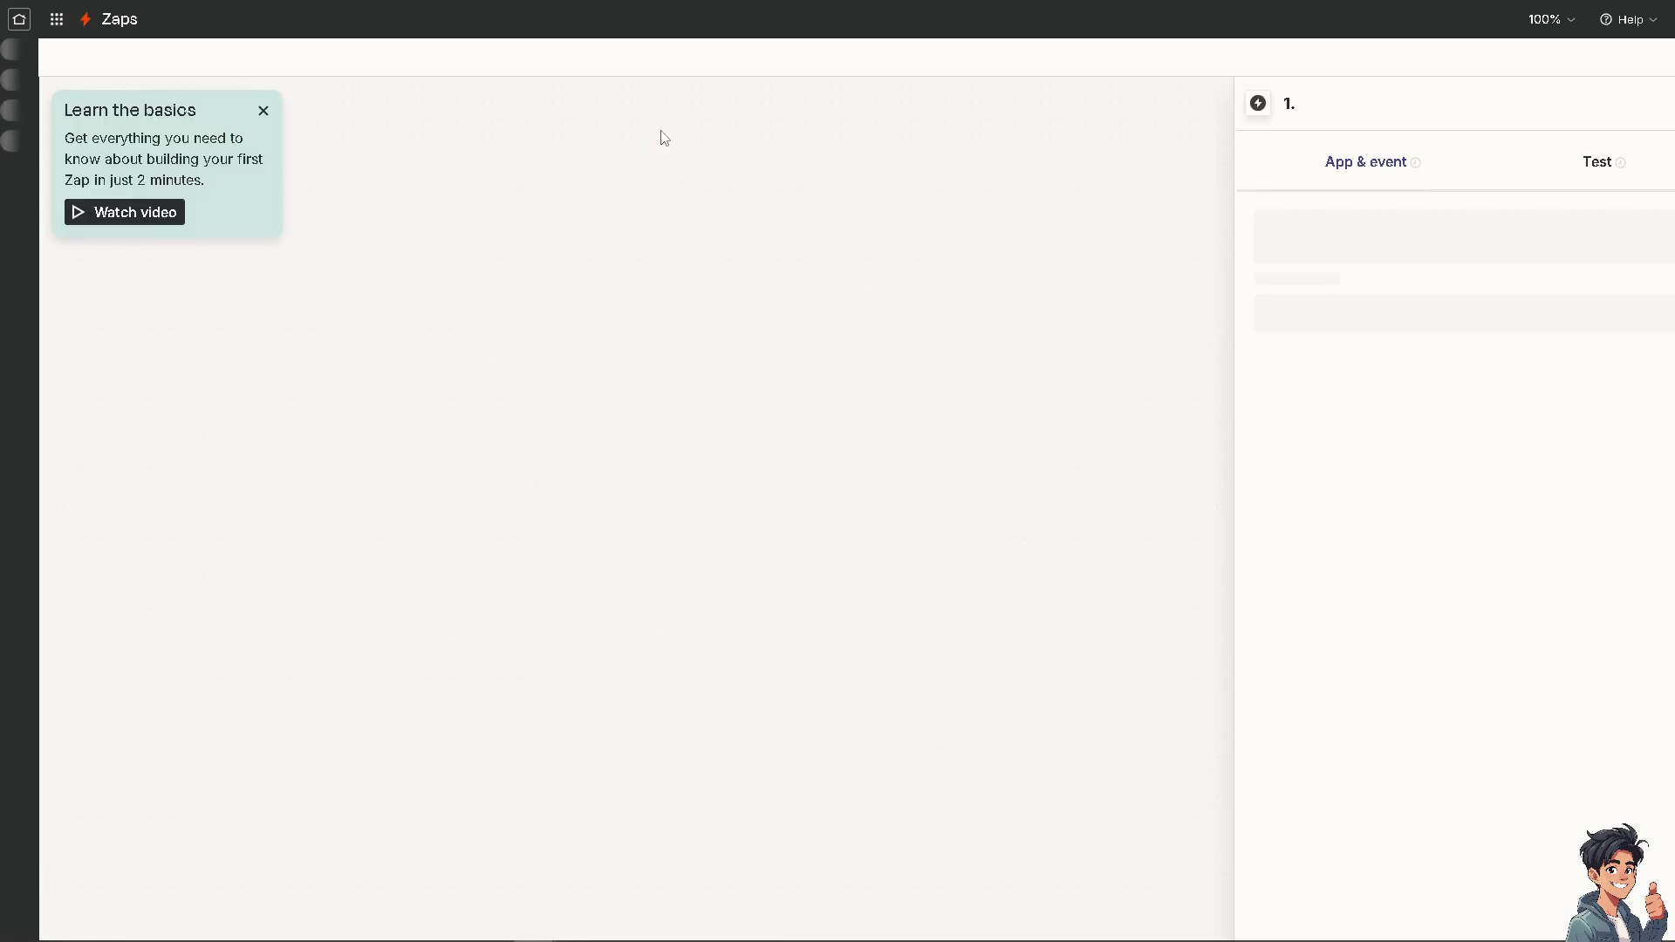
pyautogui.click(843, 26)
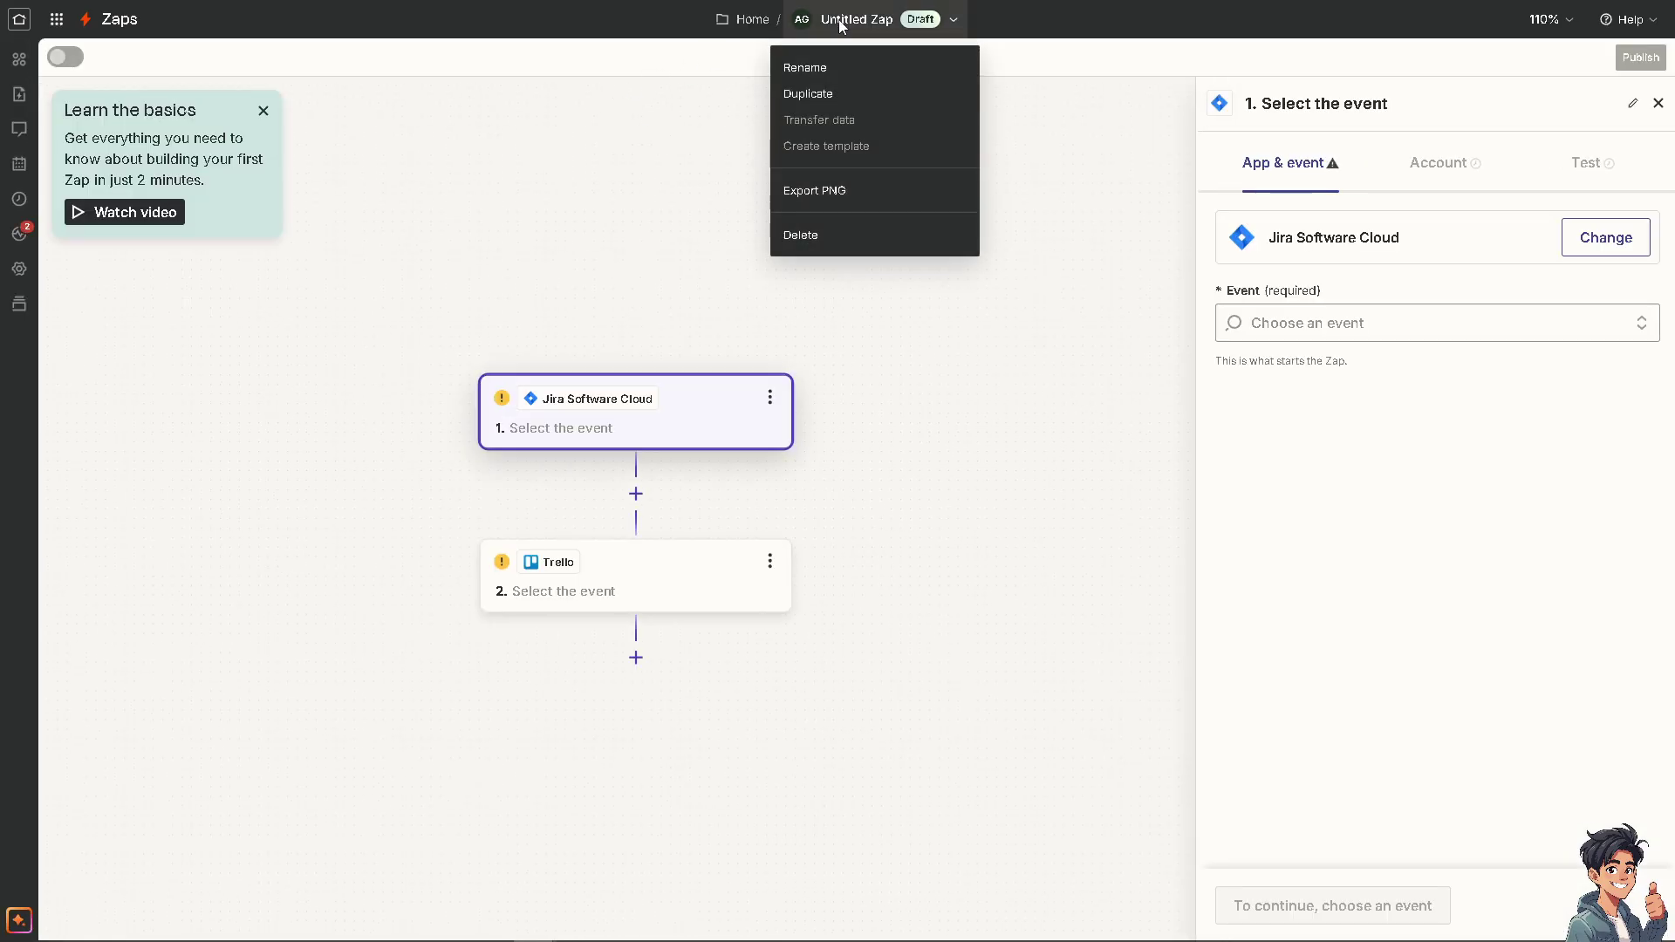
pyautogui.click(836, 68)
pyautogui.write('How to Quickly Connect Trello to Jira')
pyautogui.press('Return')
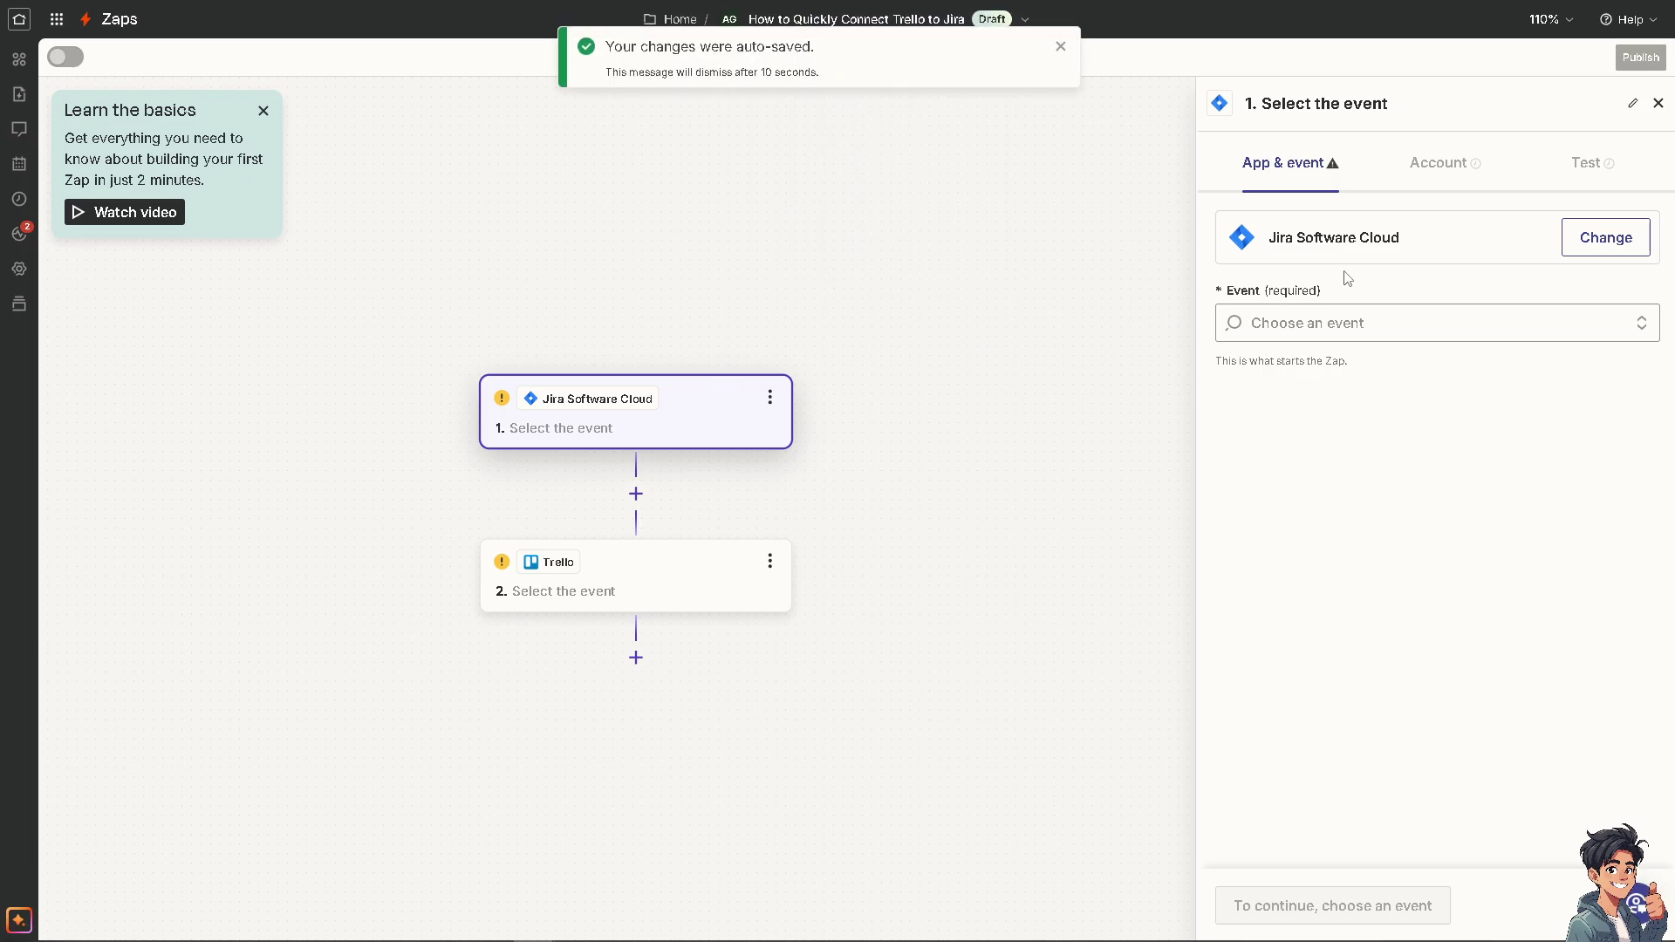
pyautogui.click(1366, 323)
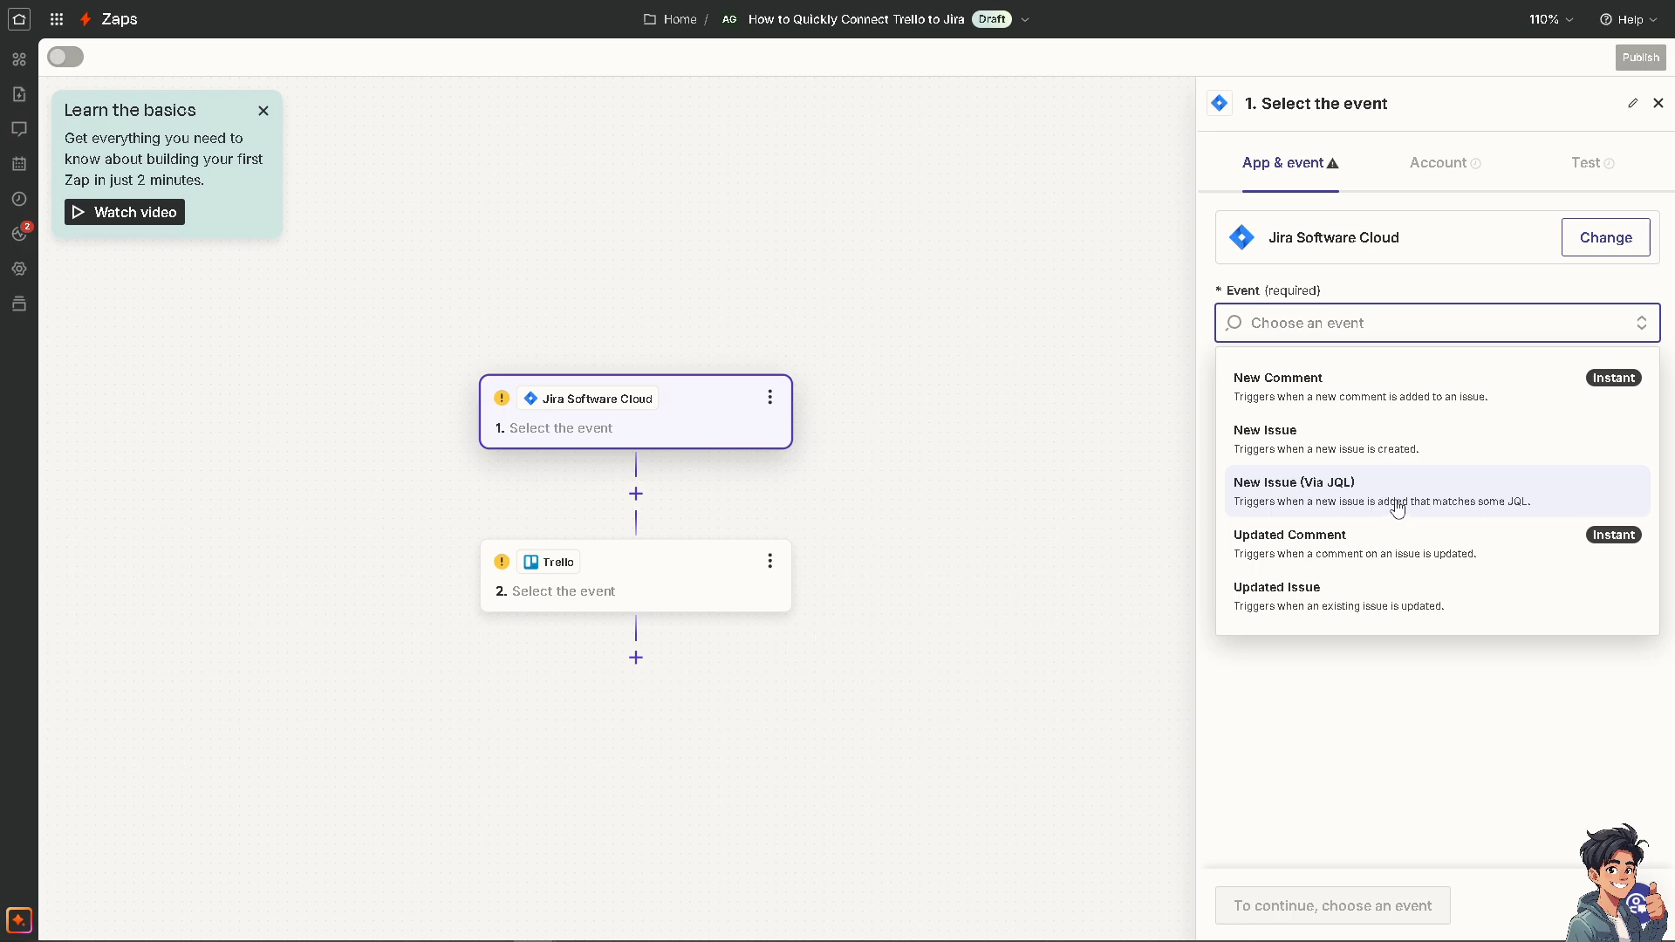
pyautogui.click(1390, 445)
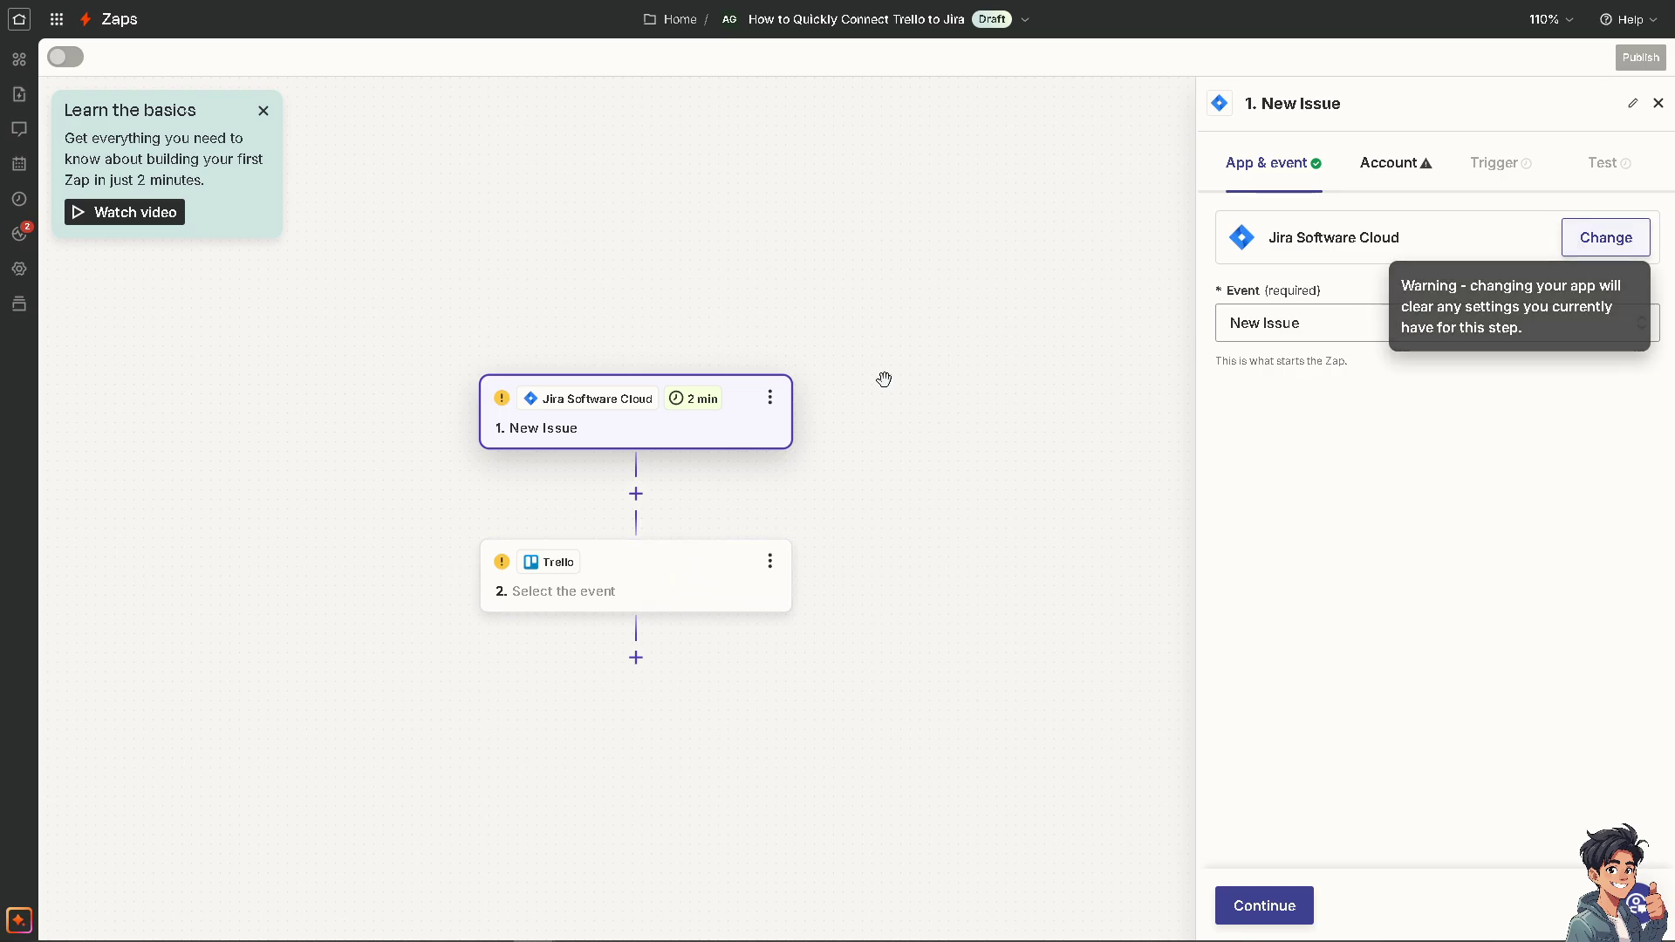
# - Set the Trello step's action to Add Attachment to Card
pyautogui.click(635, 573)
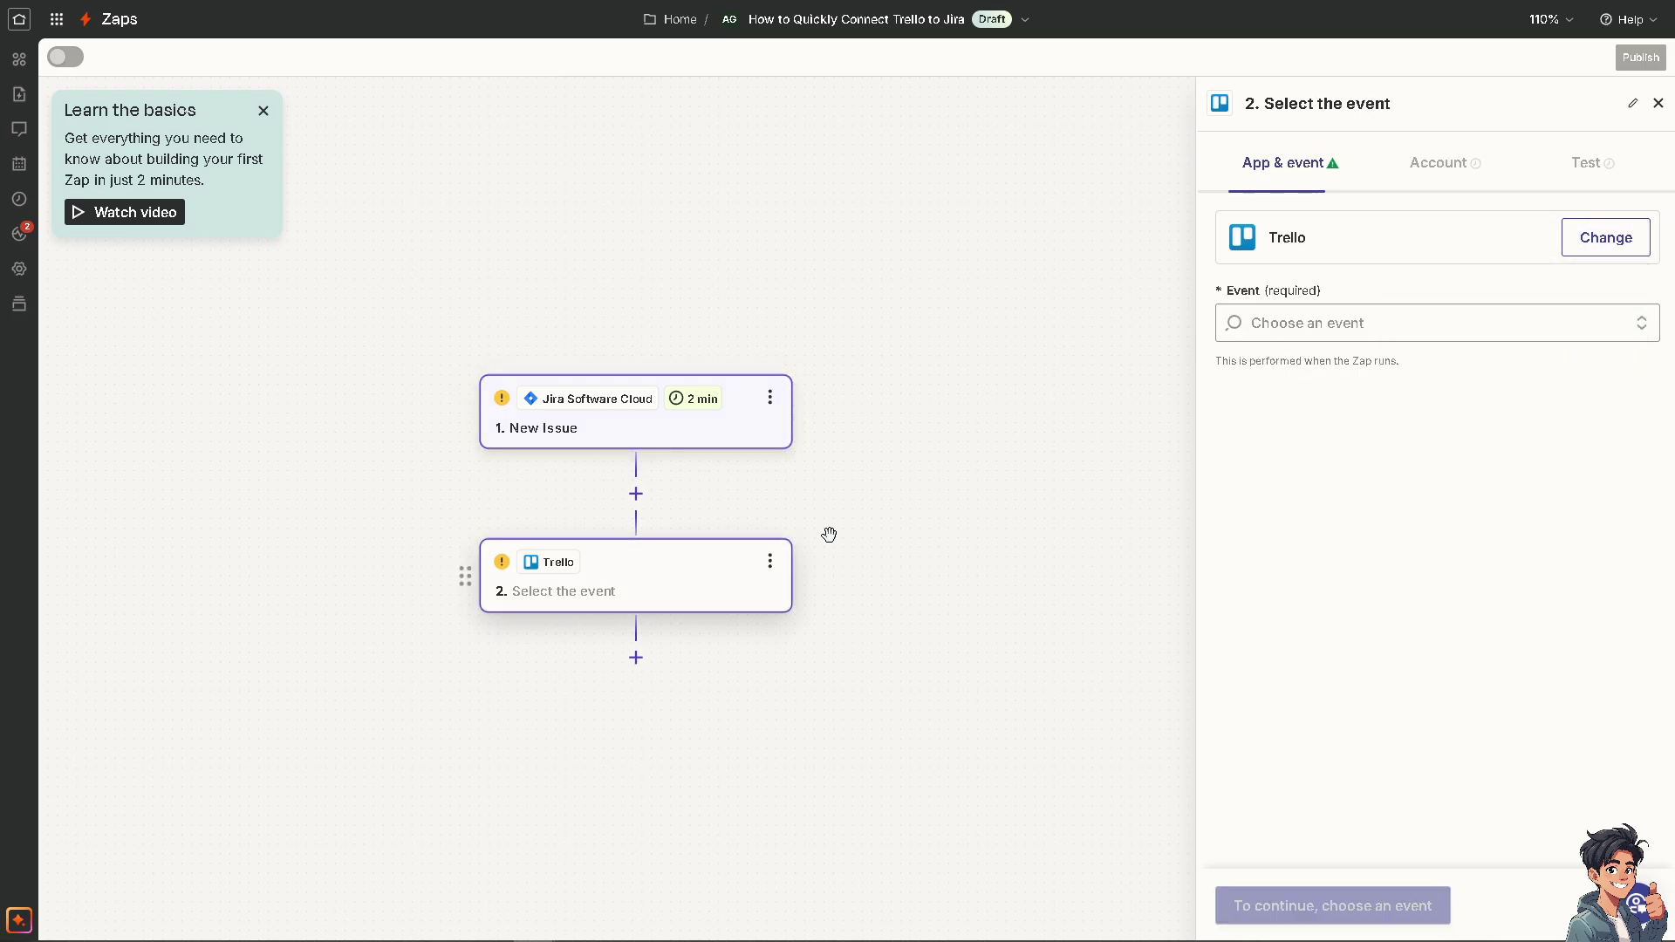
pyautogui.click(1428, 322)
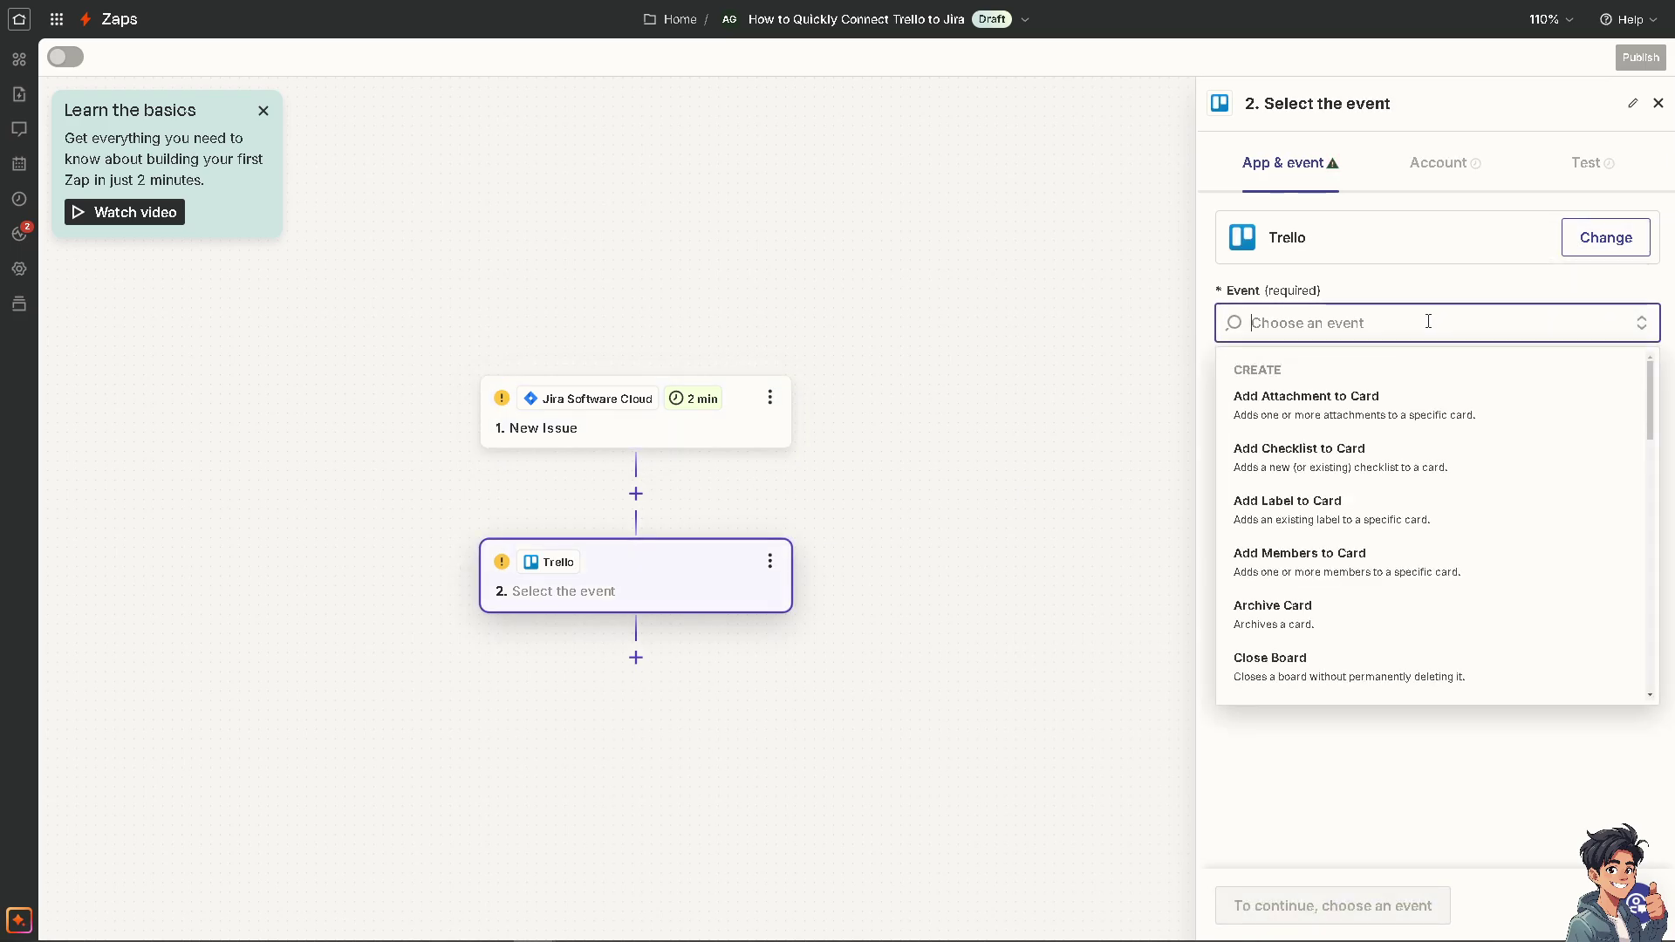
pyautogui.click(1339, 409)
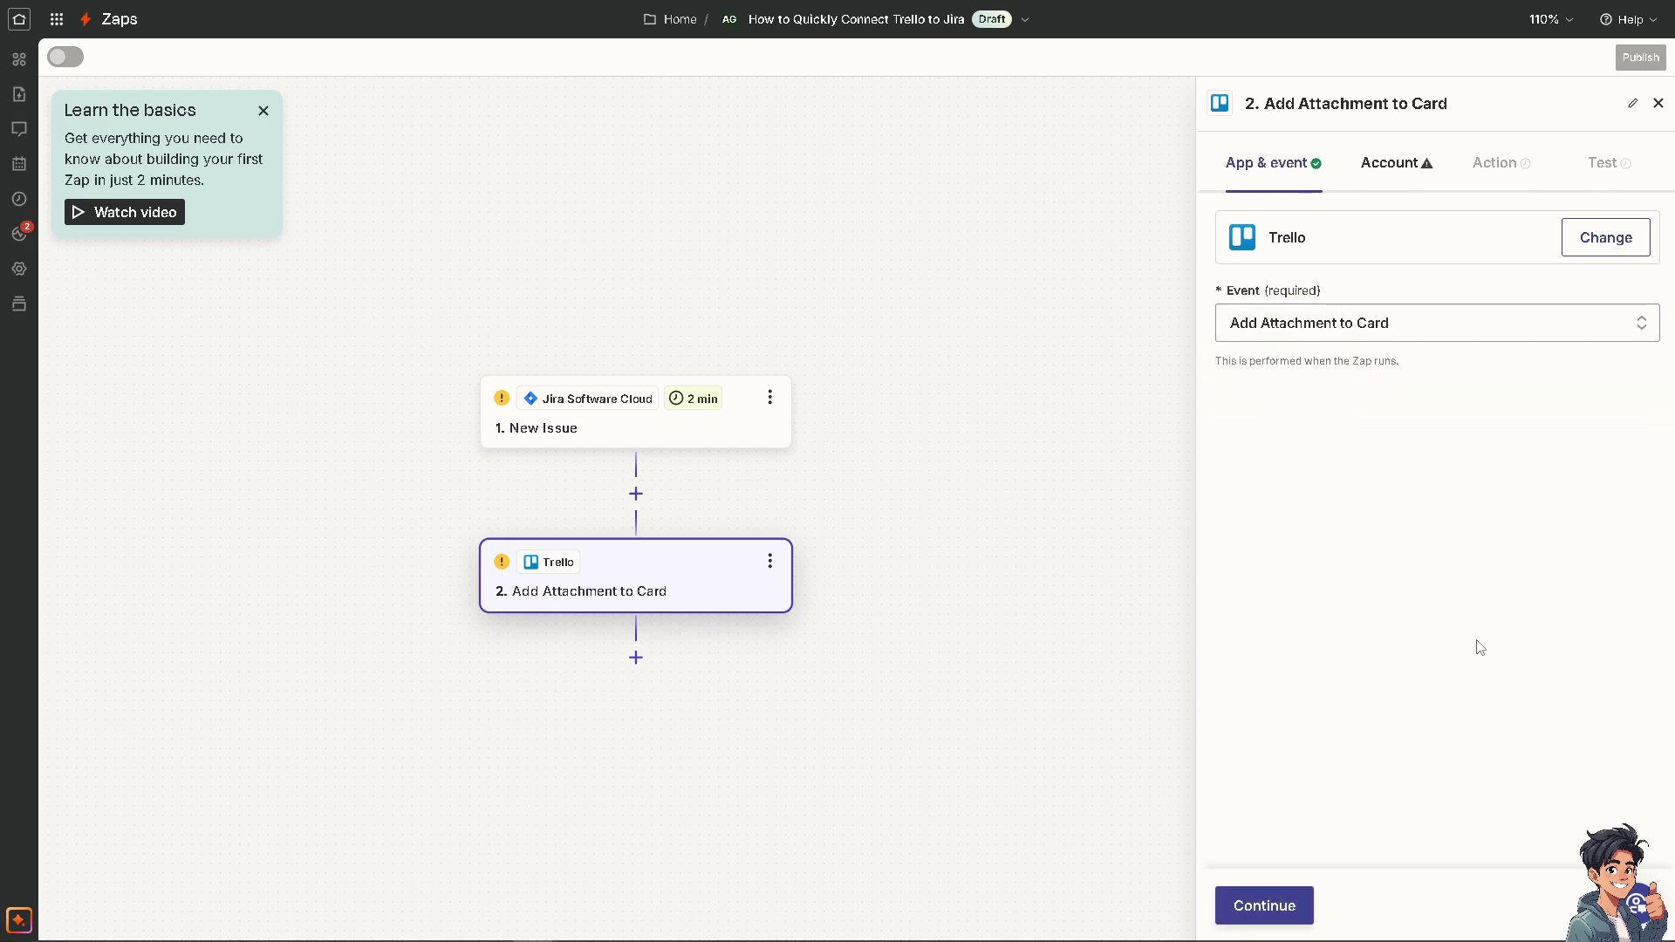
# - Sign in to Trello for this step and allow Zapier access to the account
pyautogui.click(1300, 909)
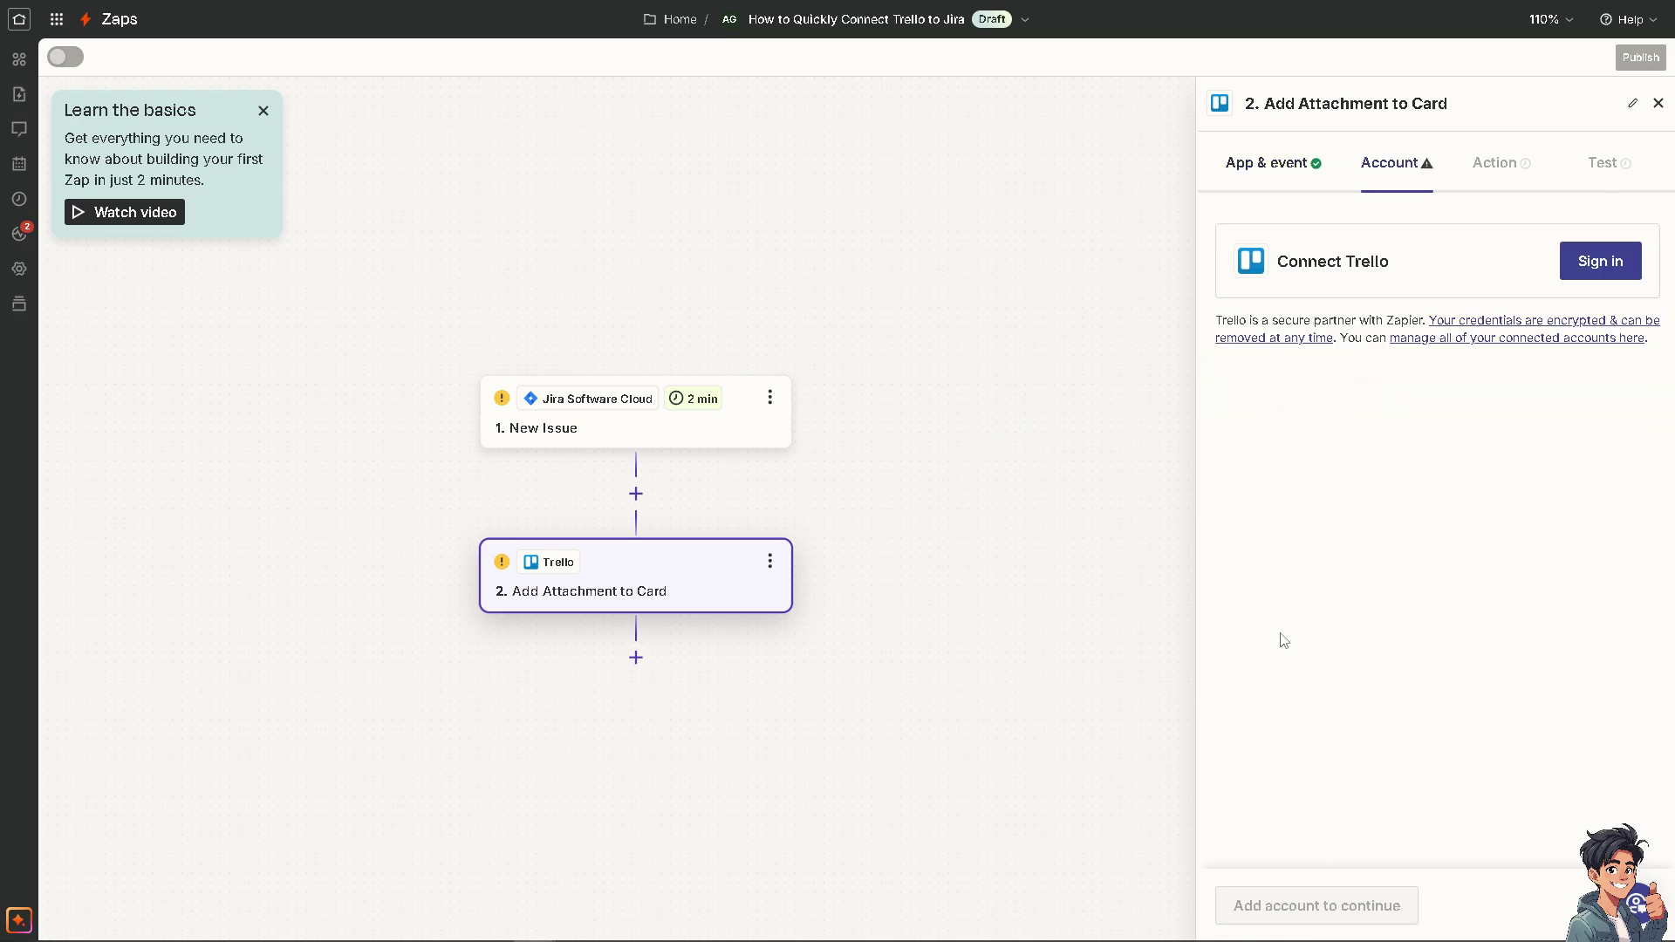
pyautogui.click(1602, 266)
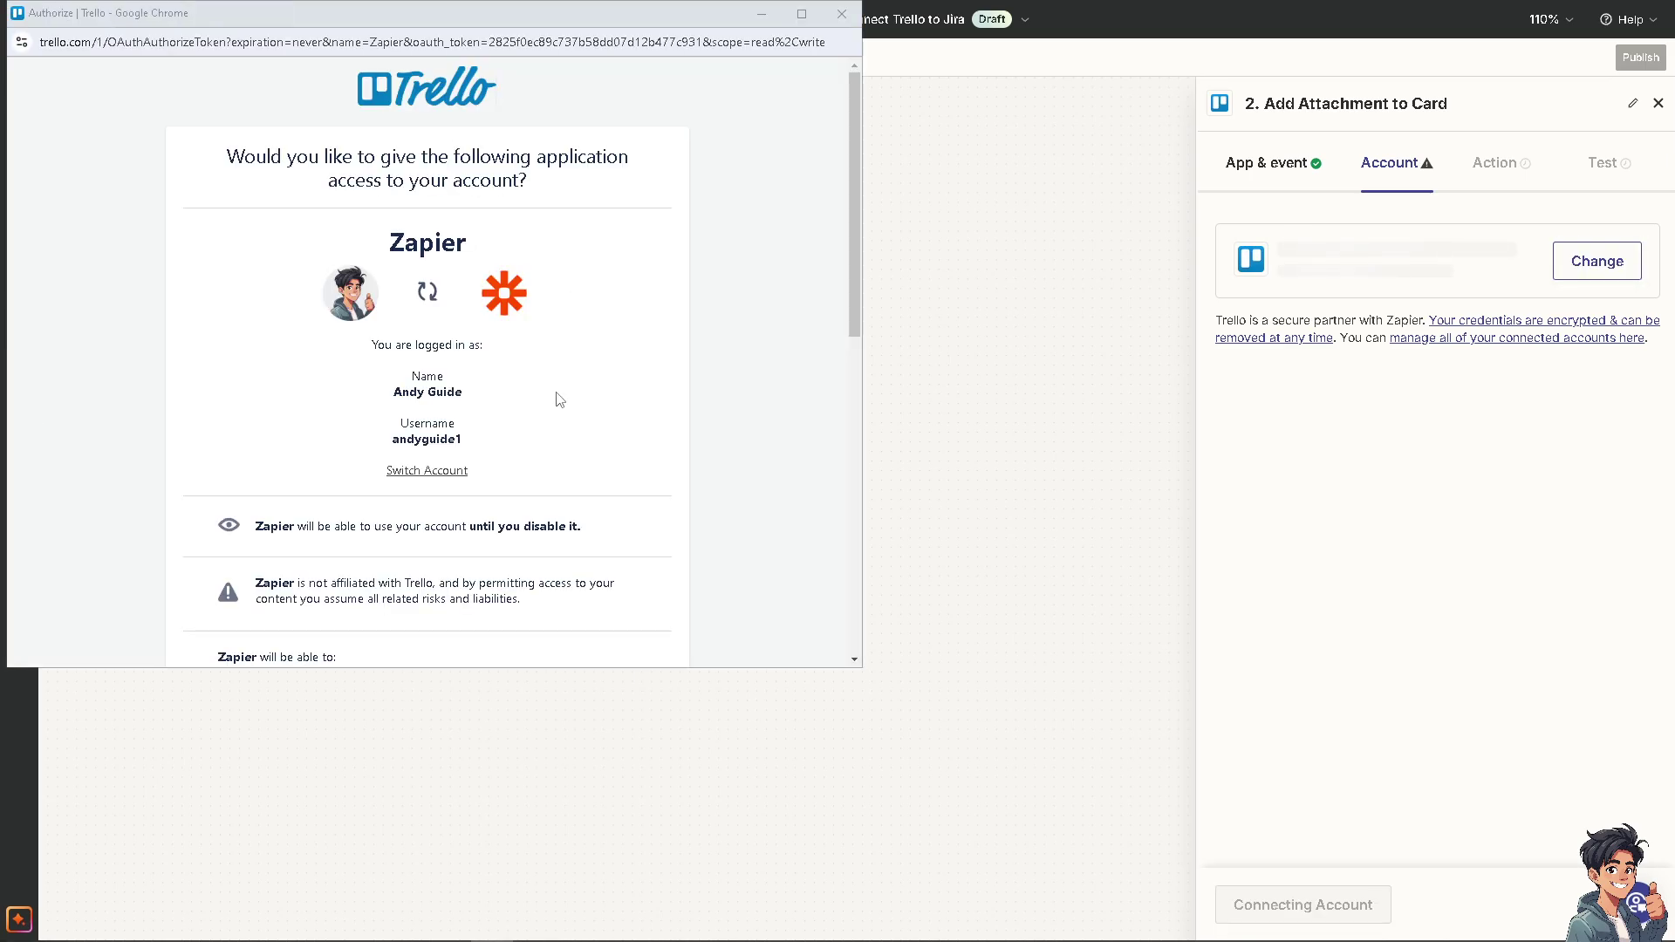
pyautogui.scroll(-3, 555, 400)
pyautogui.scroll(2, 555, 400)
pyautogui.scroll(-6, 558, 401)
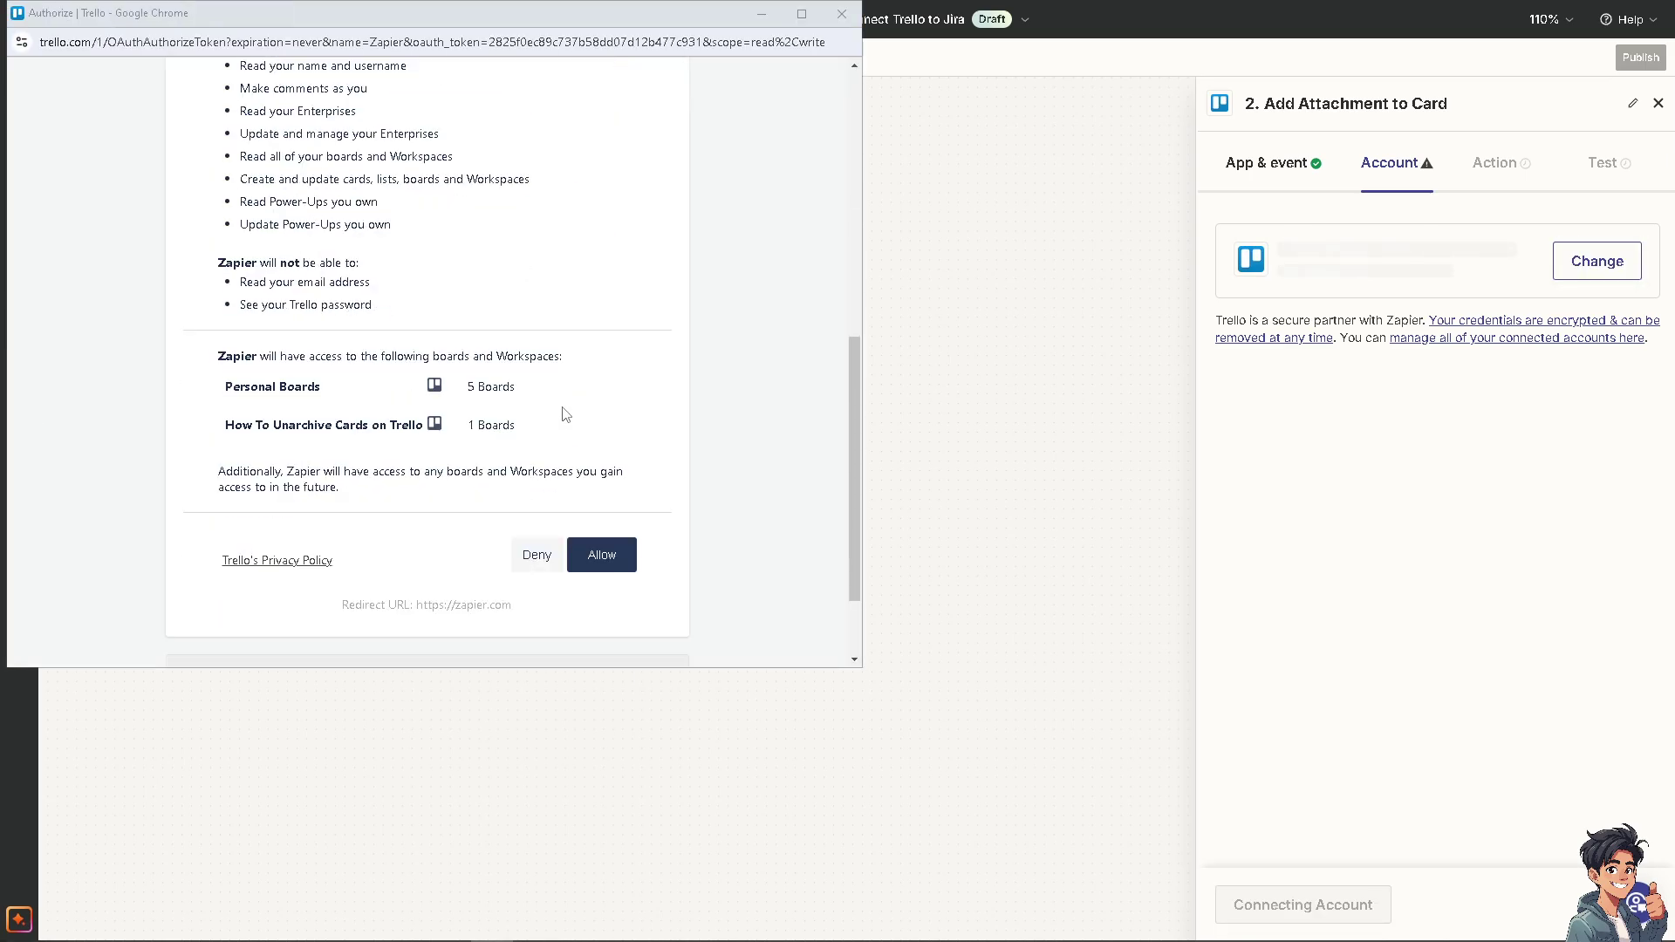
pyautogui.click(601, 555)
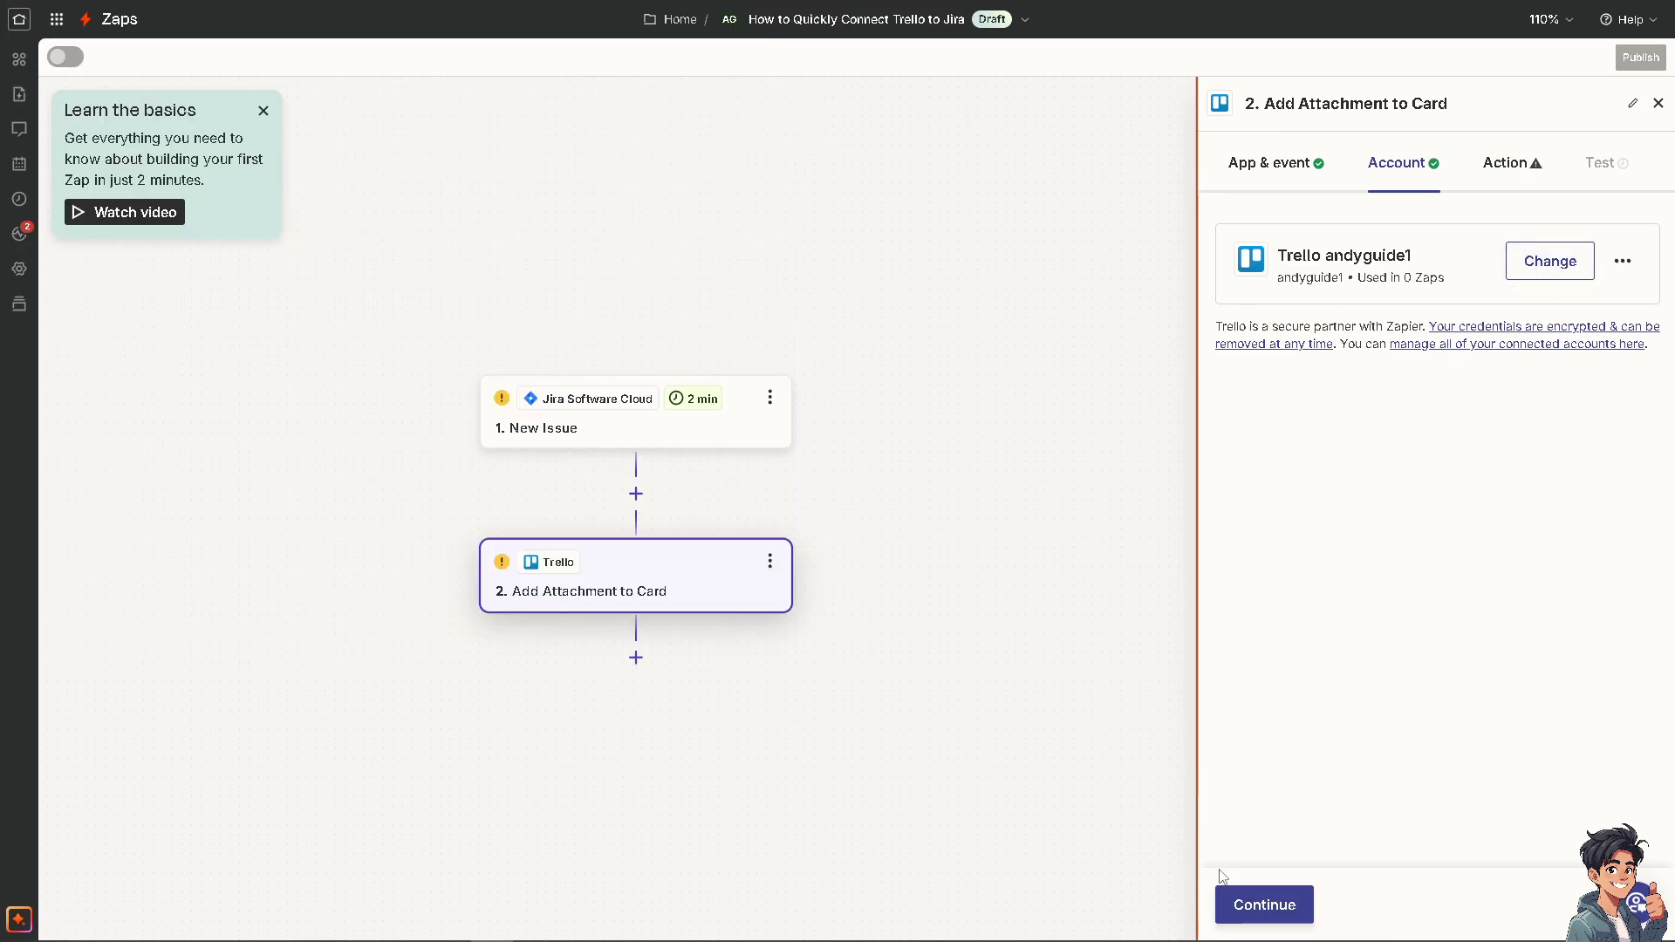
# - In the Zapier action fields, choose the Trello board 'How To Remove a Member from Trello Board'
pyautogui.click(1258, 903)
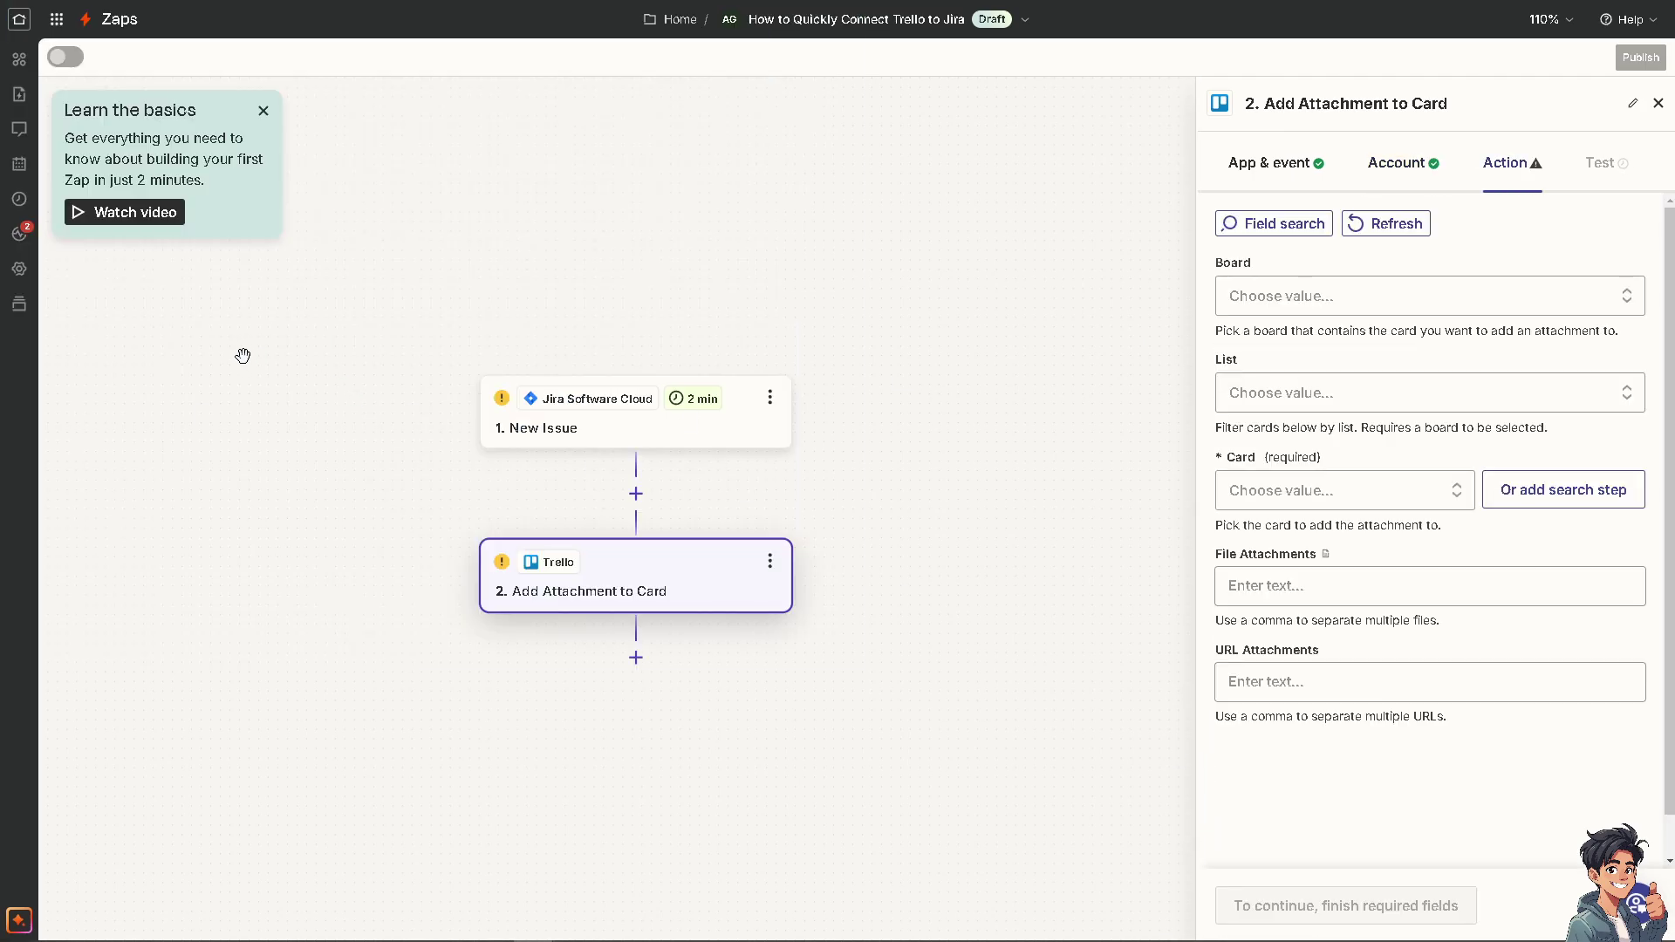
pyautogui.click(1245, 298)
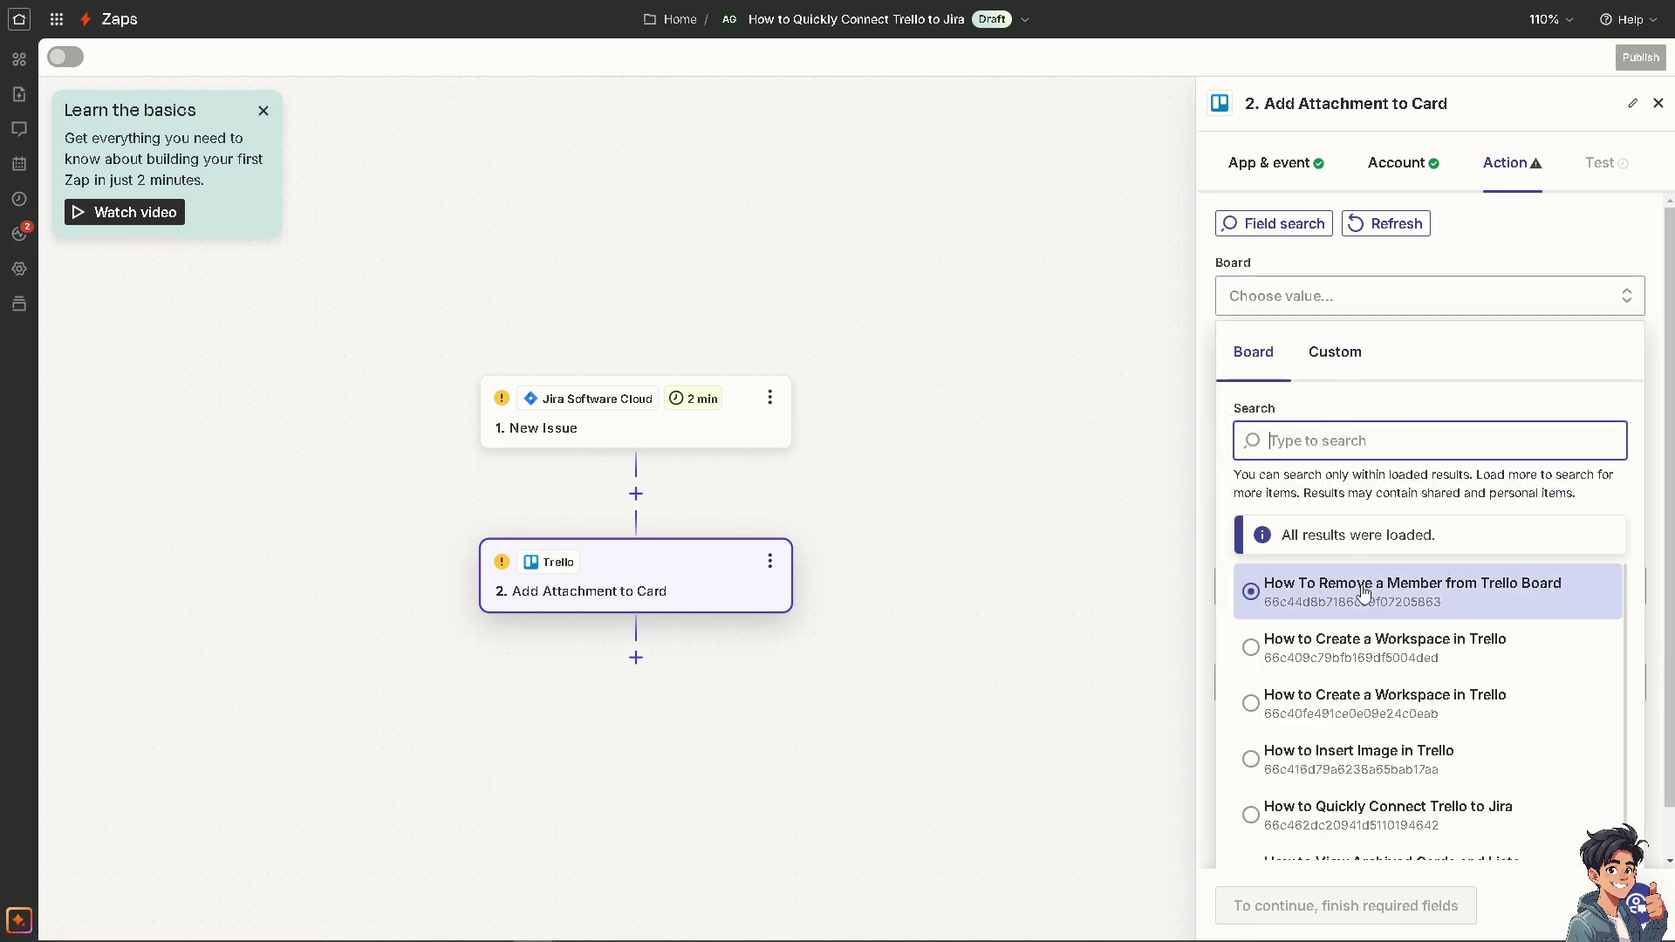
pyautogui.scroll(-1, 1339, 607)
pyautogui.scroll(-1, 1339, 606)
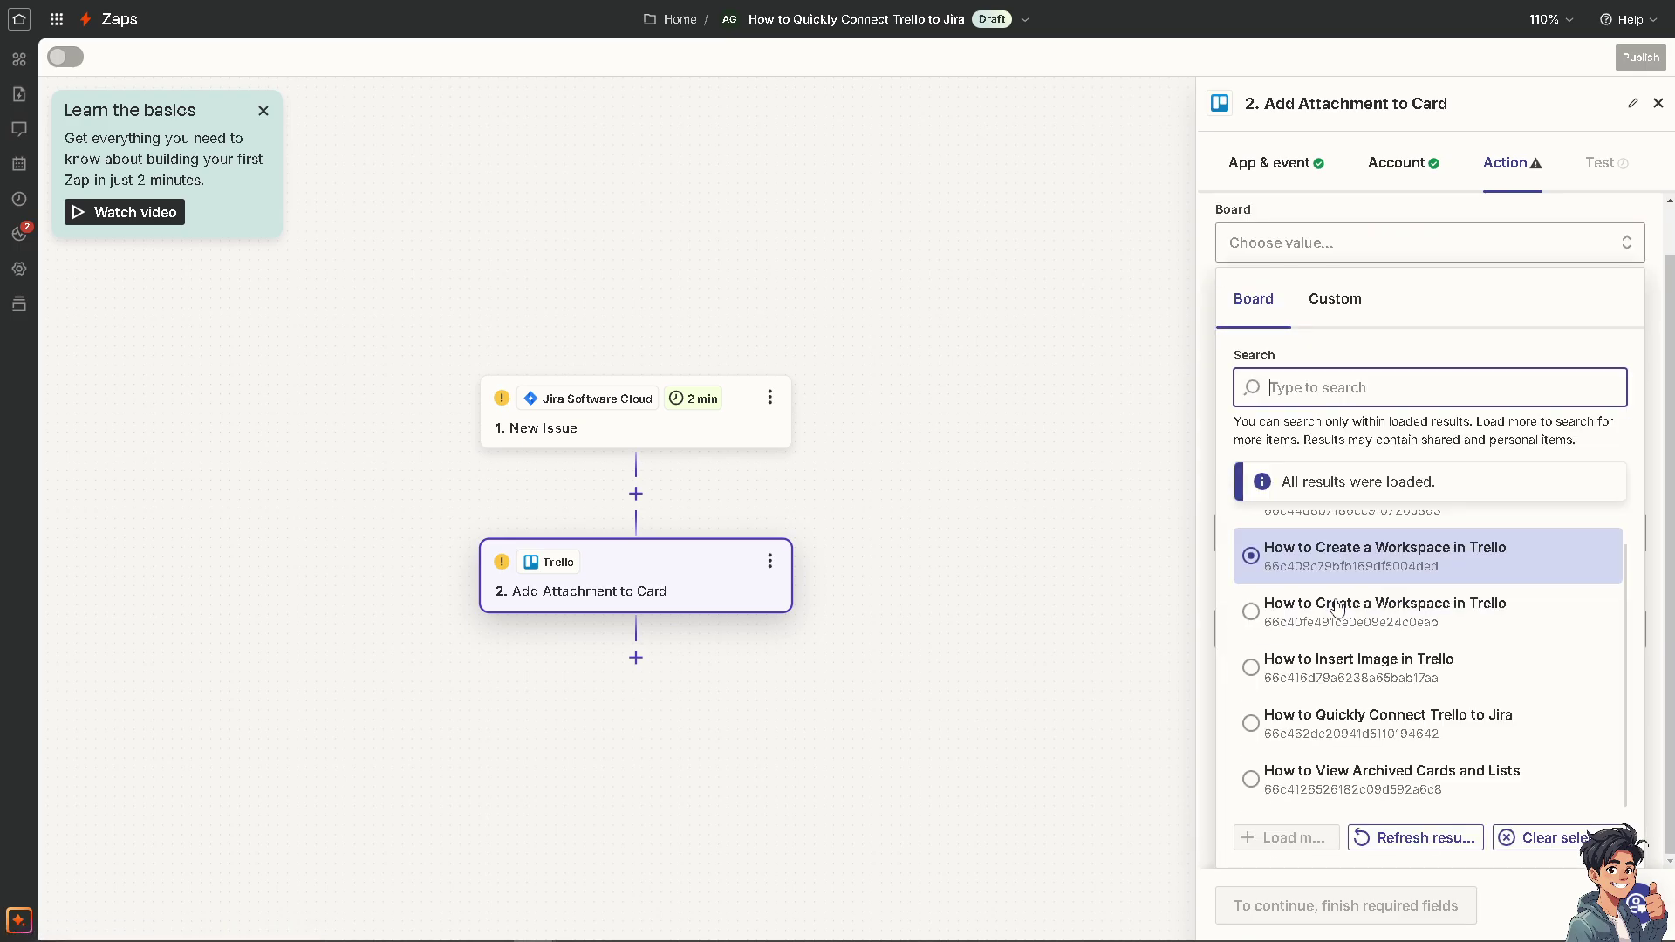
pyautogui.scroll(1, 1339, 607)
pyautogui.click(1343, 397)
pyautogui.write('How to Quickly Connect Trello to Jira')
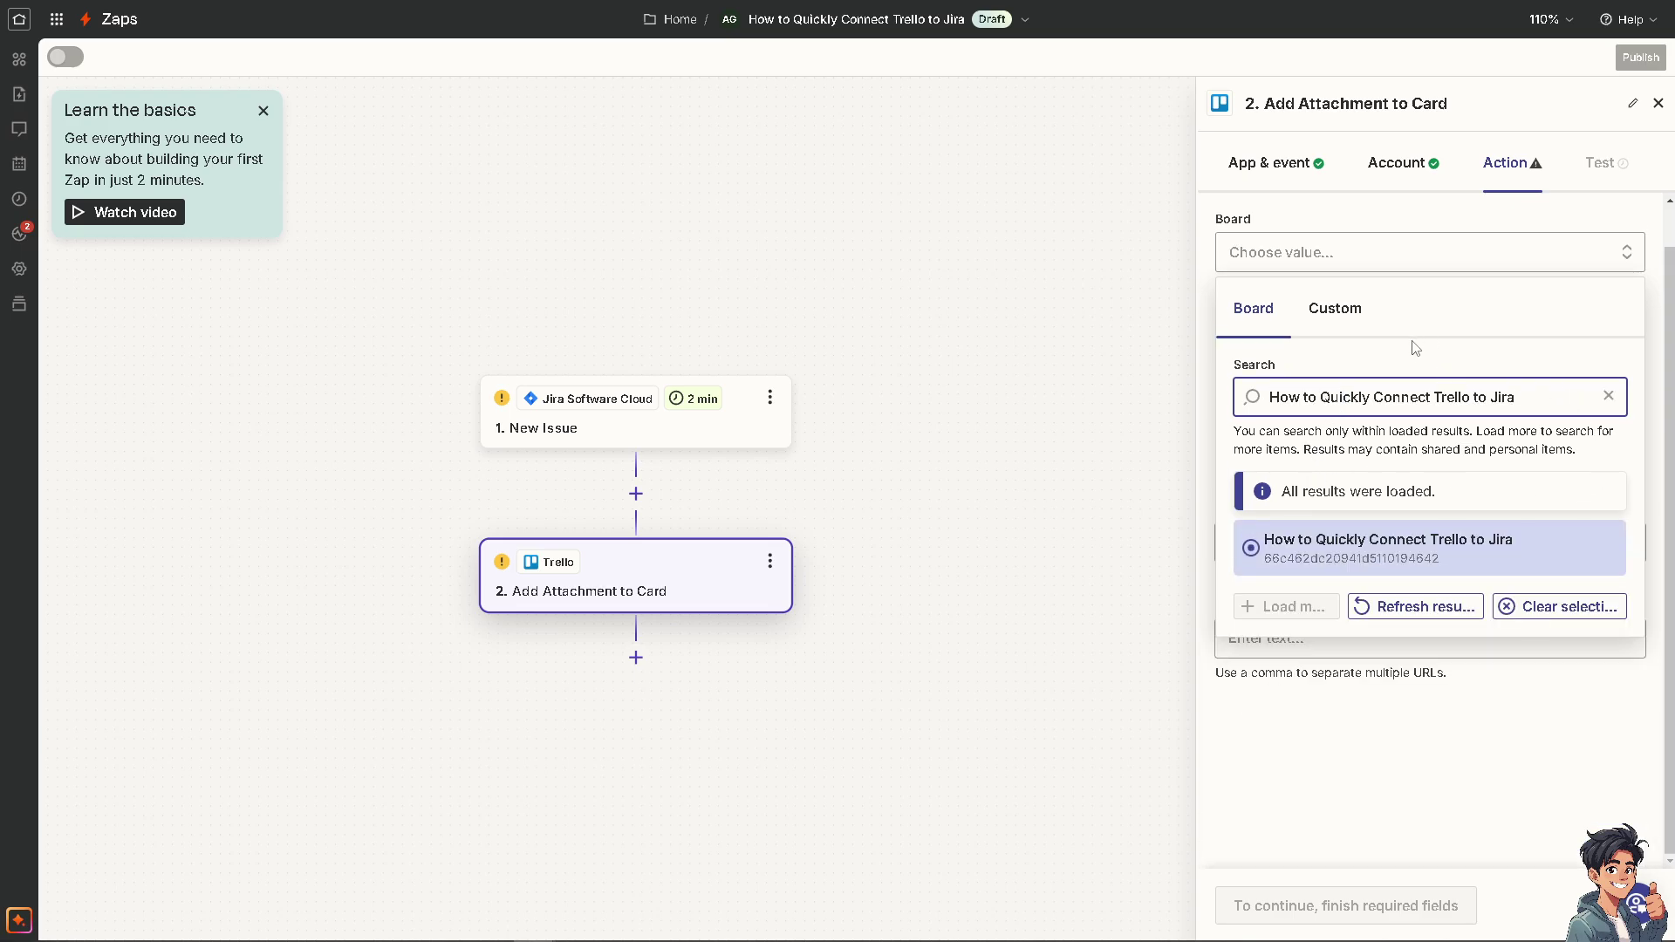
pyautogui.click(1610, 397)
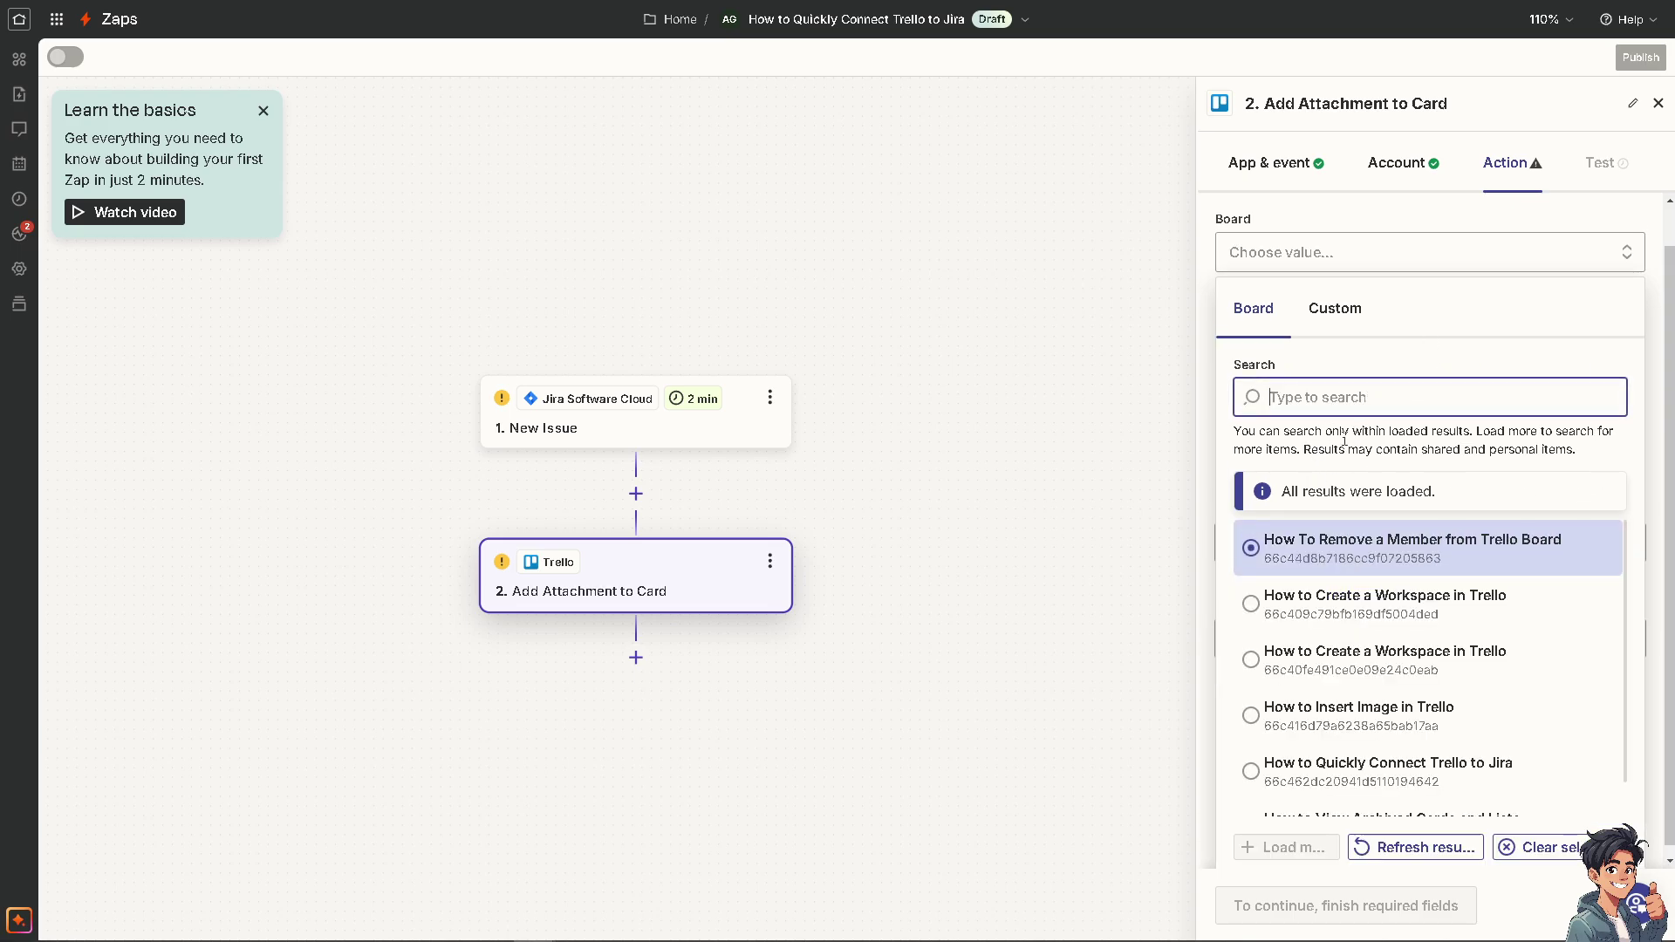
pyautogui.click(1321, 602)
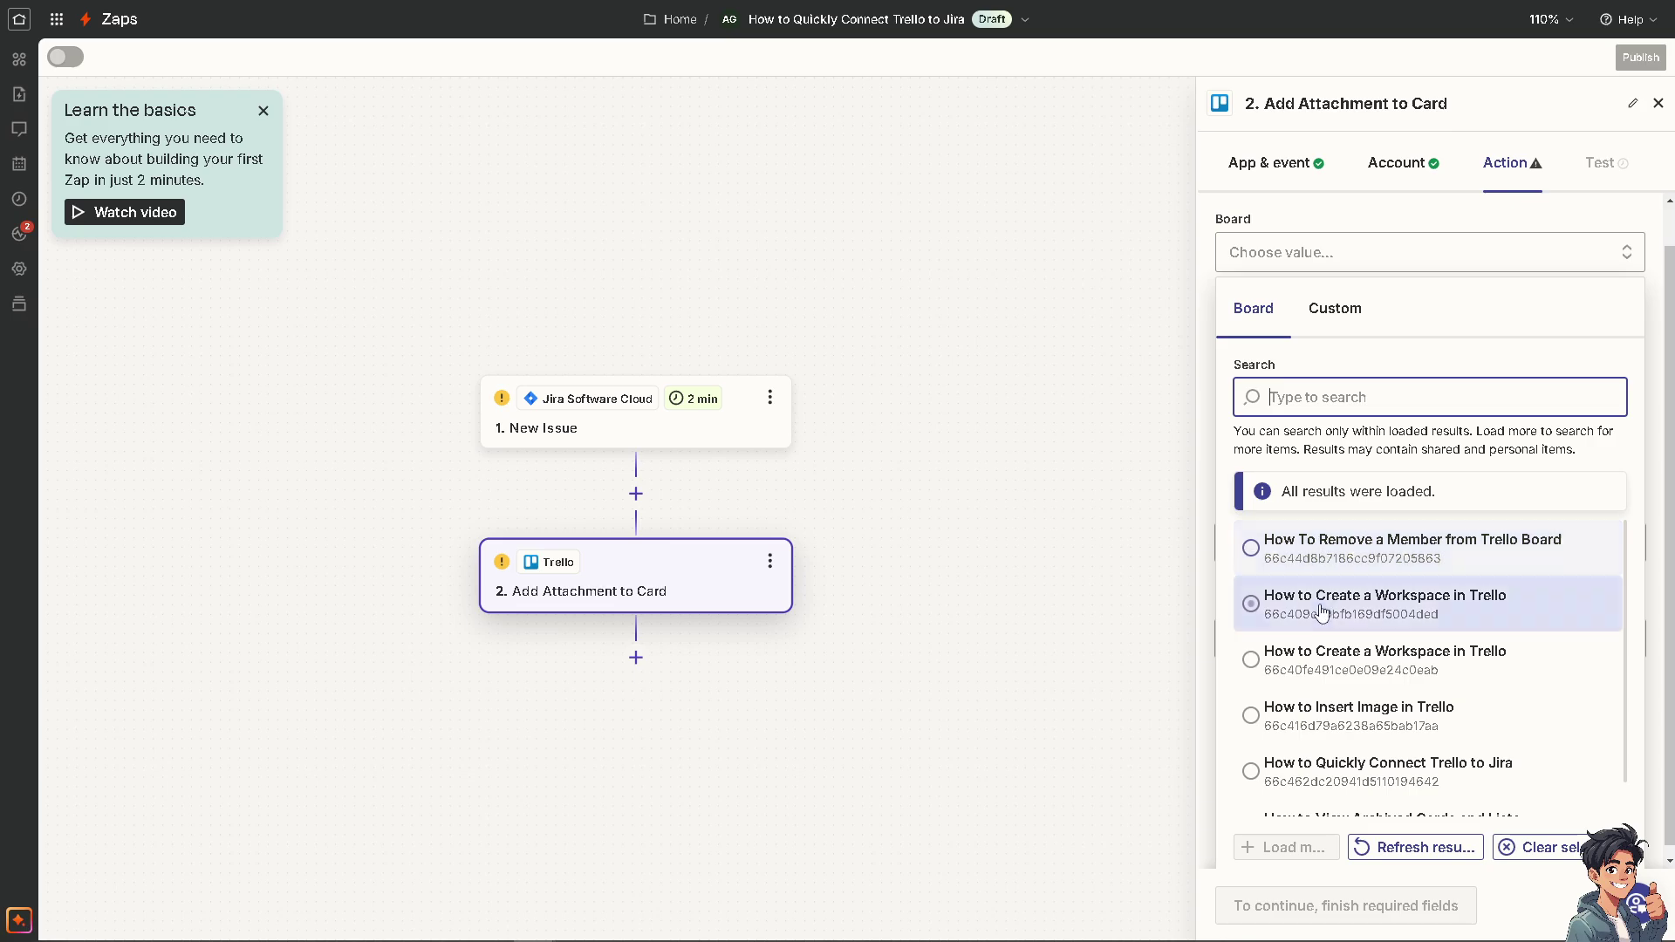
pyautogui.click(1305, 555)
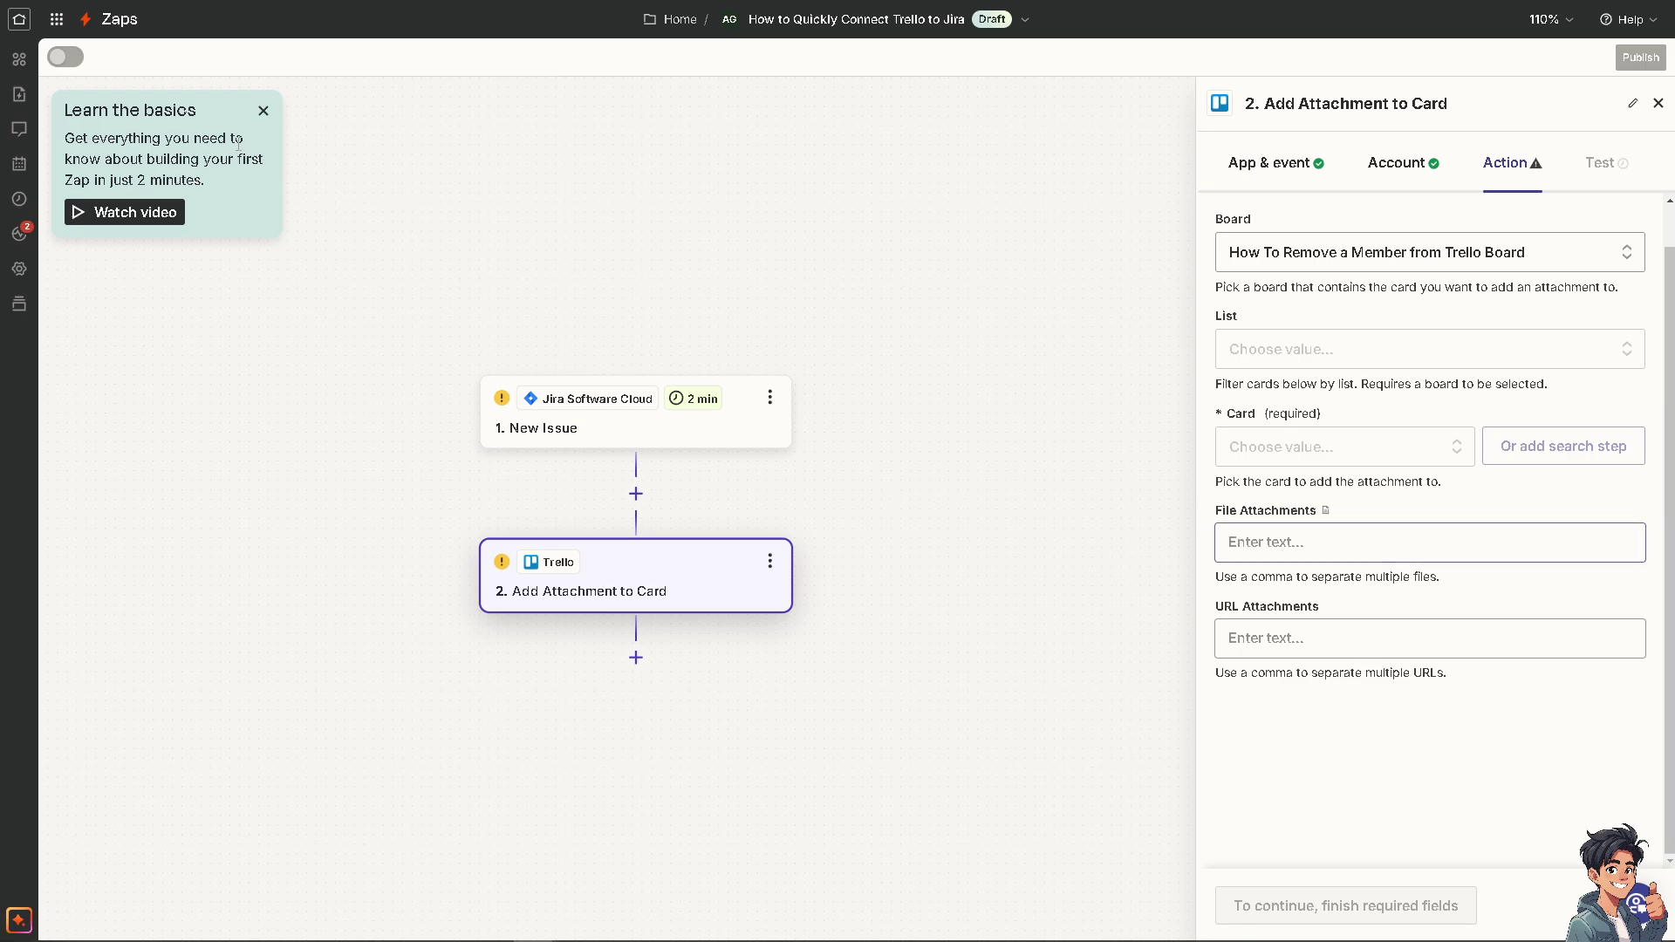
pyautogui.click(1370, 546)
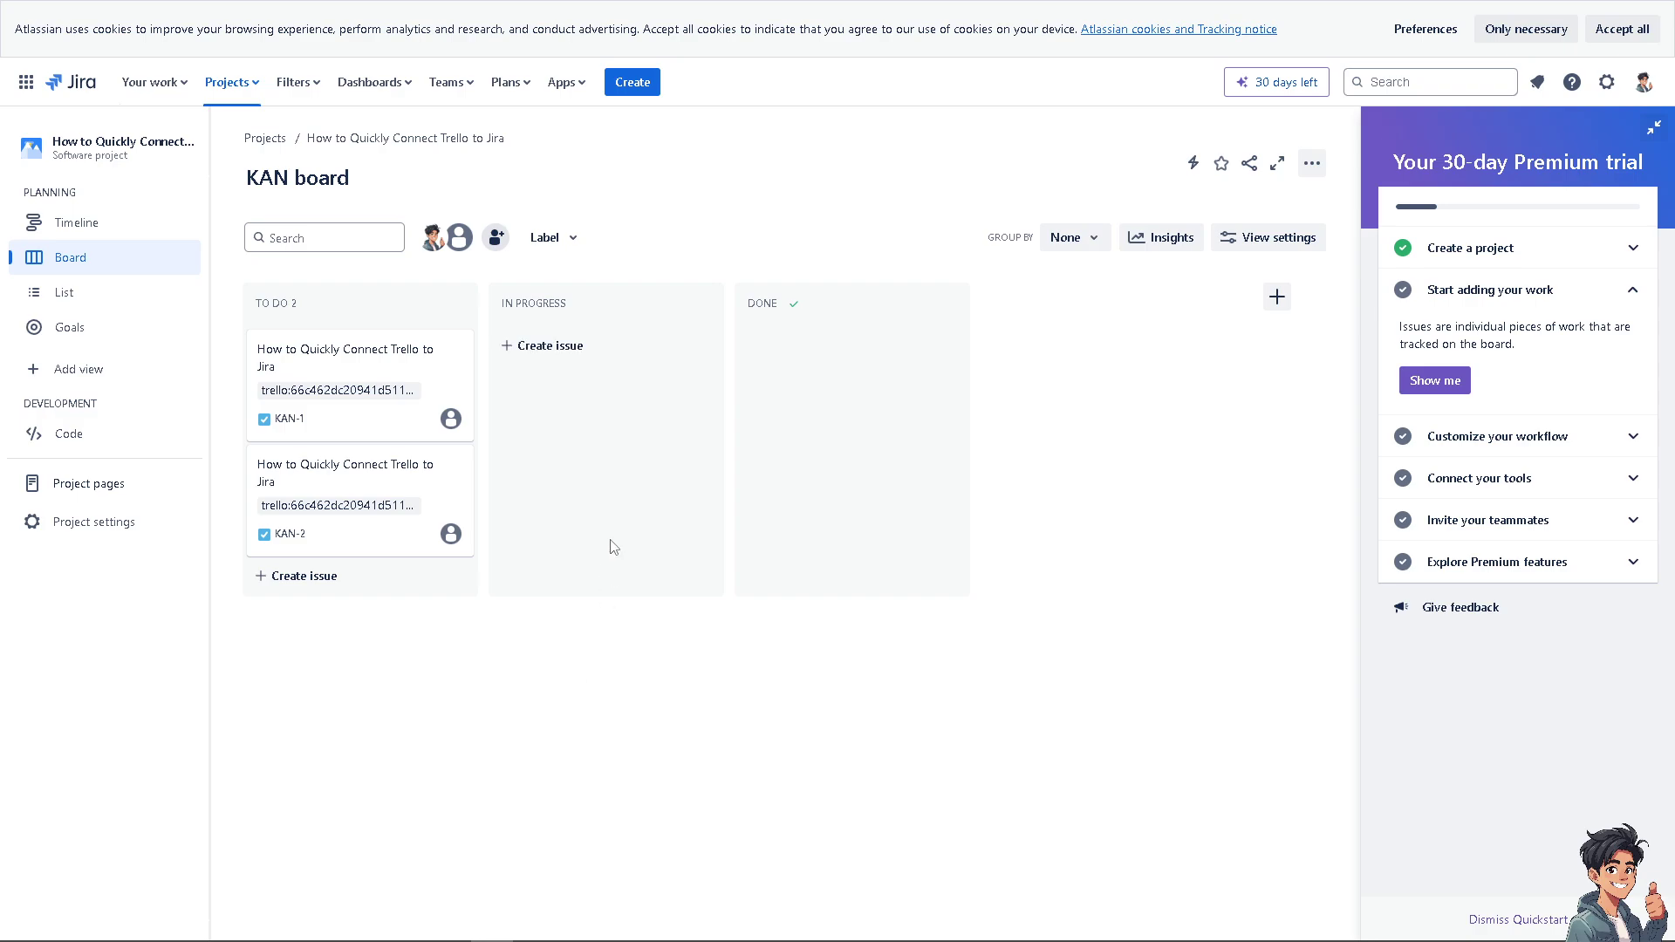
# - Search the Jira Marketplace apps for 'trell' to list Trello integrations
pyautogui.click(563, 87)
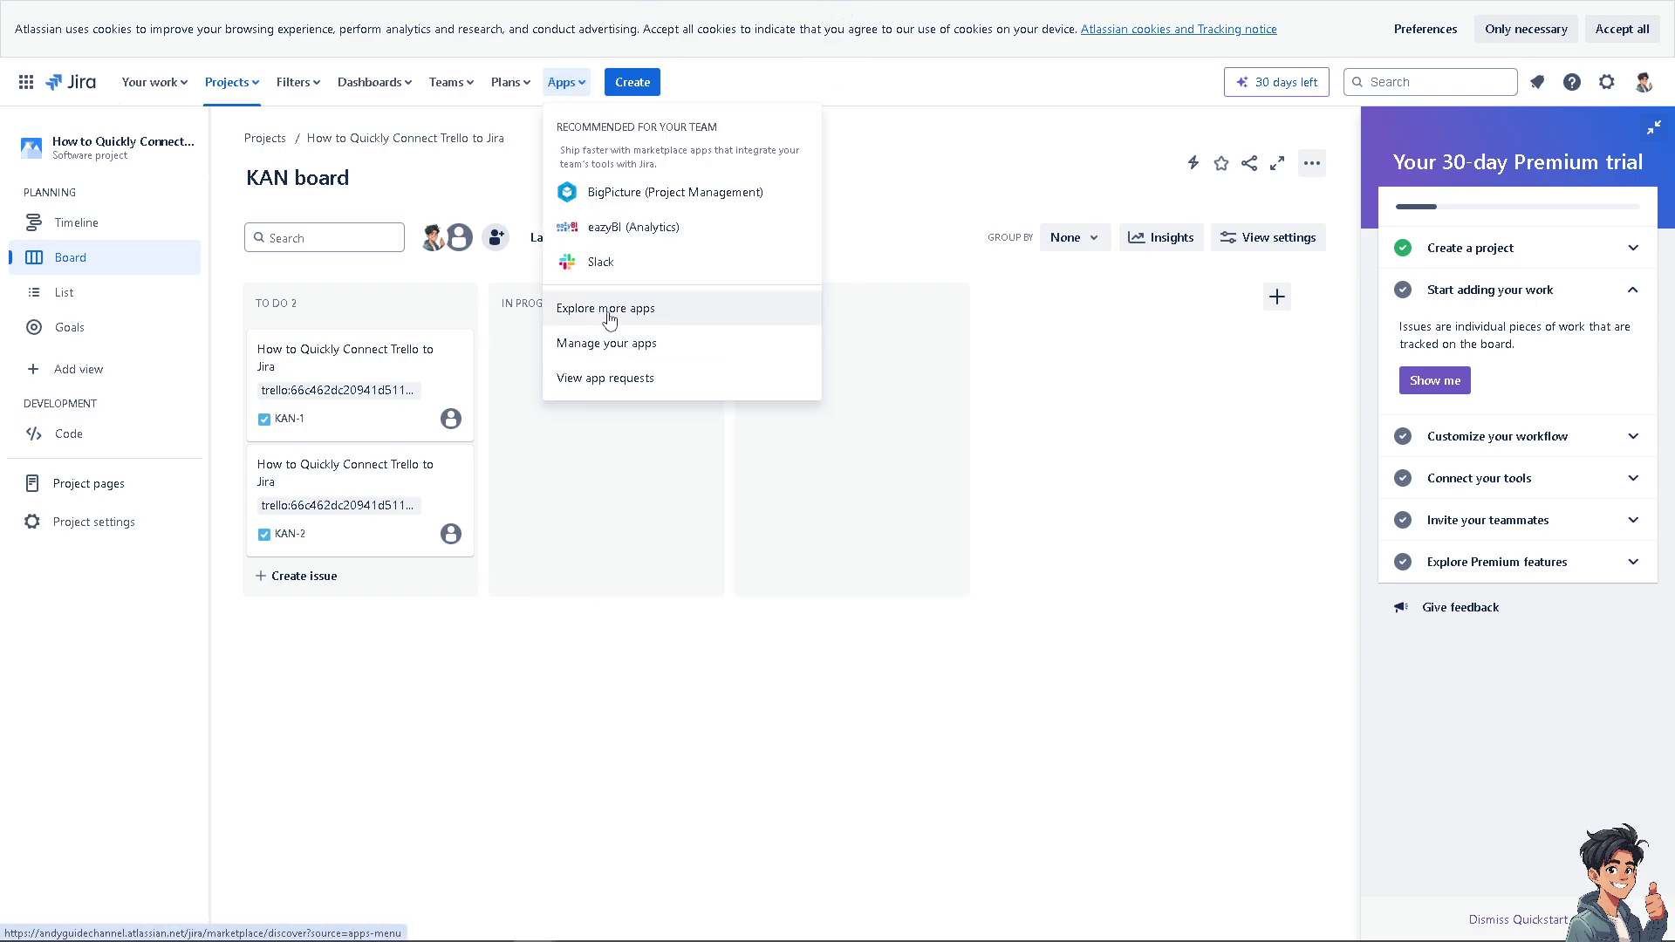
pyautogui.click(613, 316)
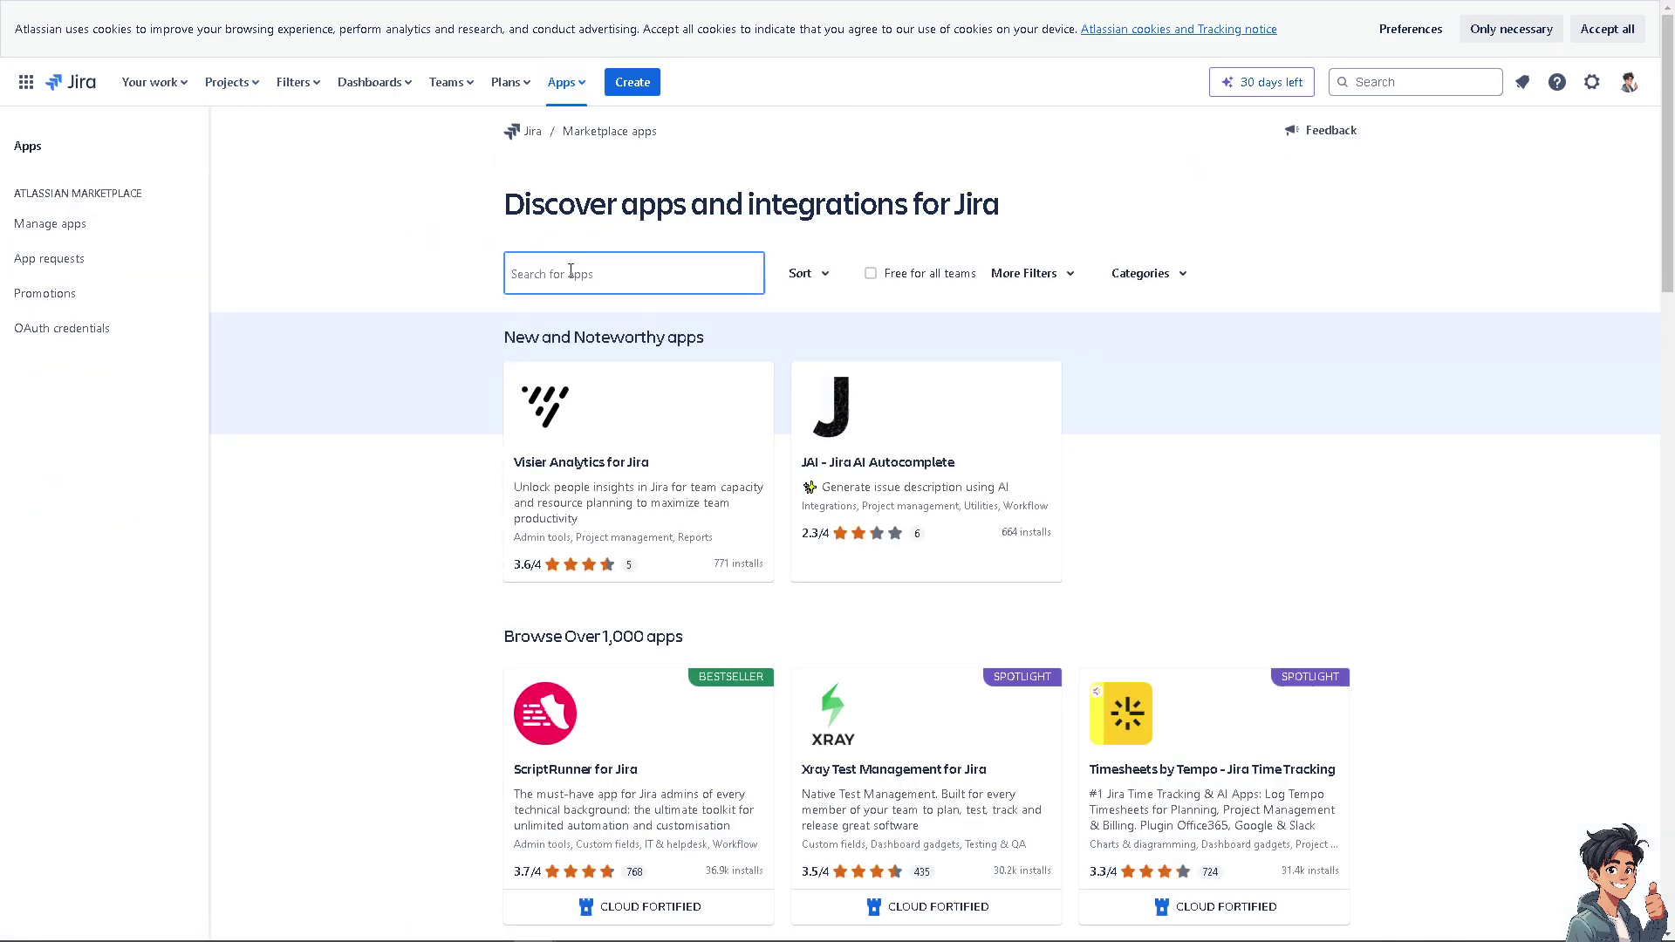
pyautogui.write('trello')
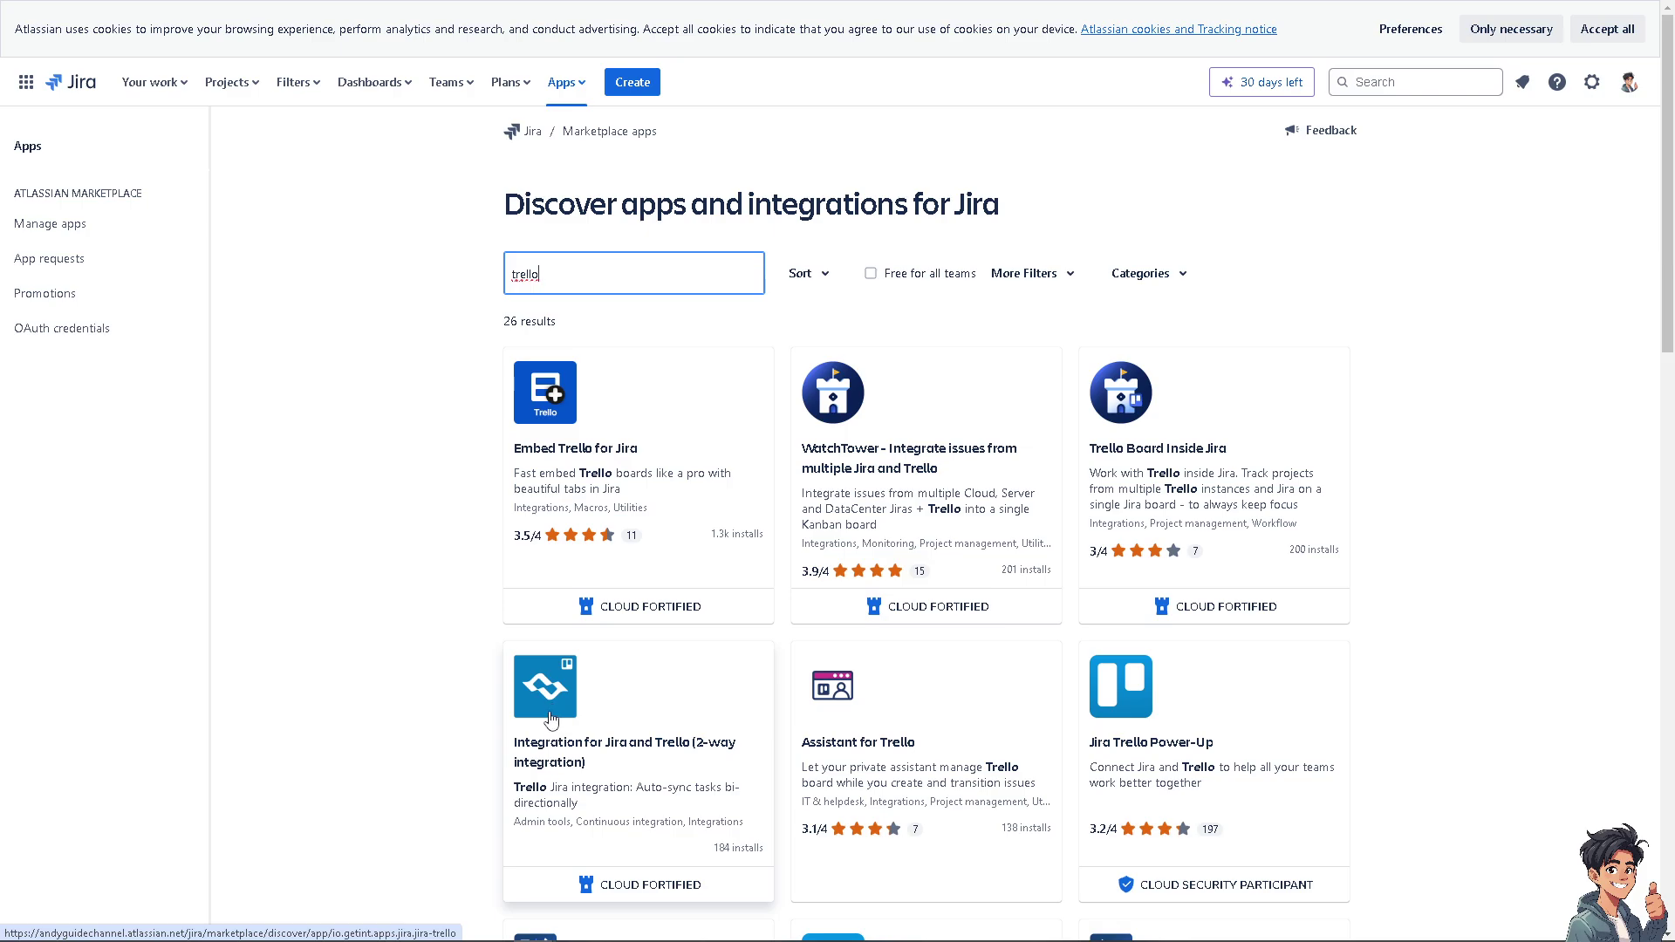
# - Open the Integration for Jira and Trello (2-way integration) app page and scroll through its details
pyautogui.click(553, 712)
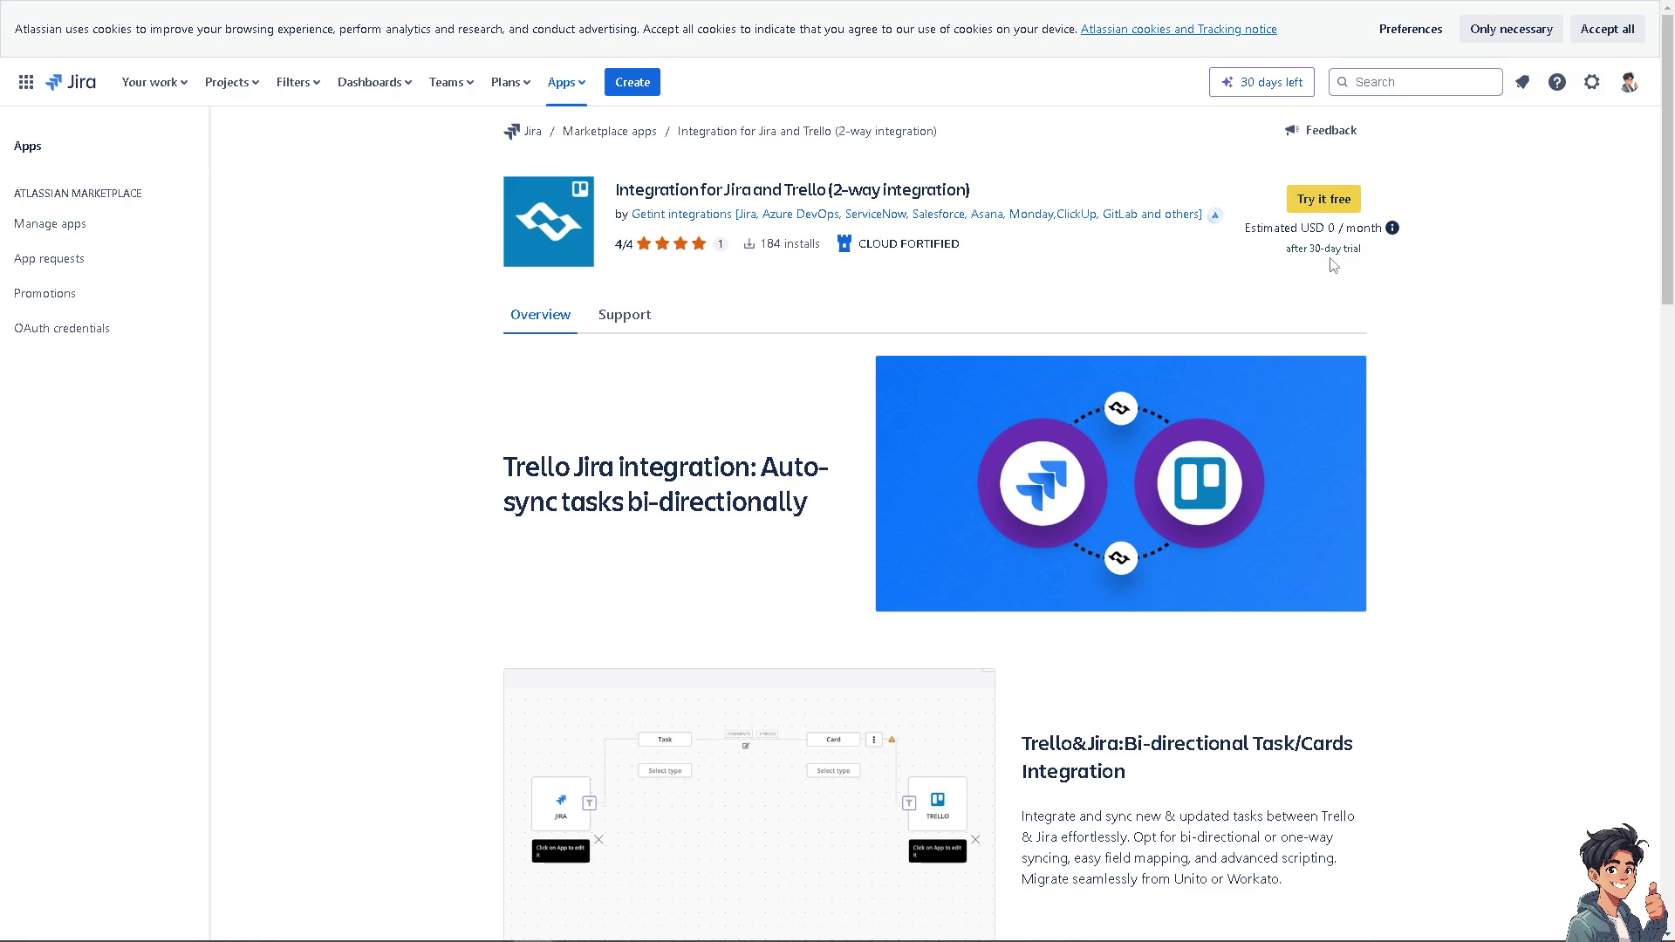
pyautogui.scroll(-4, 550, 441)
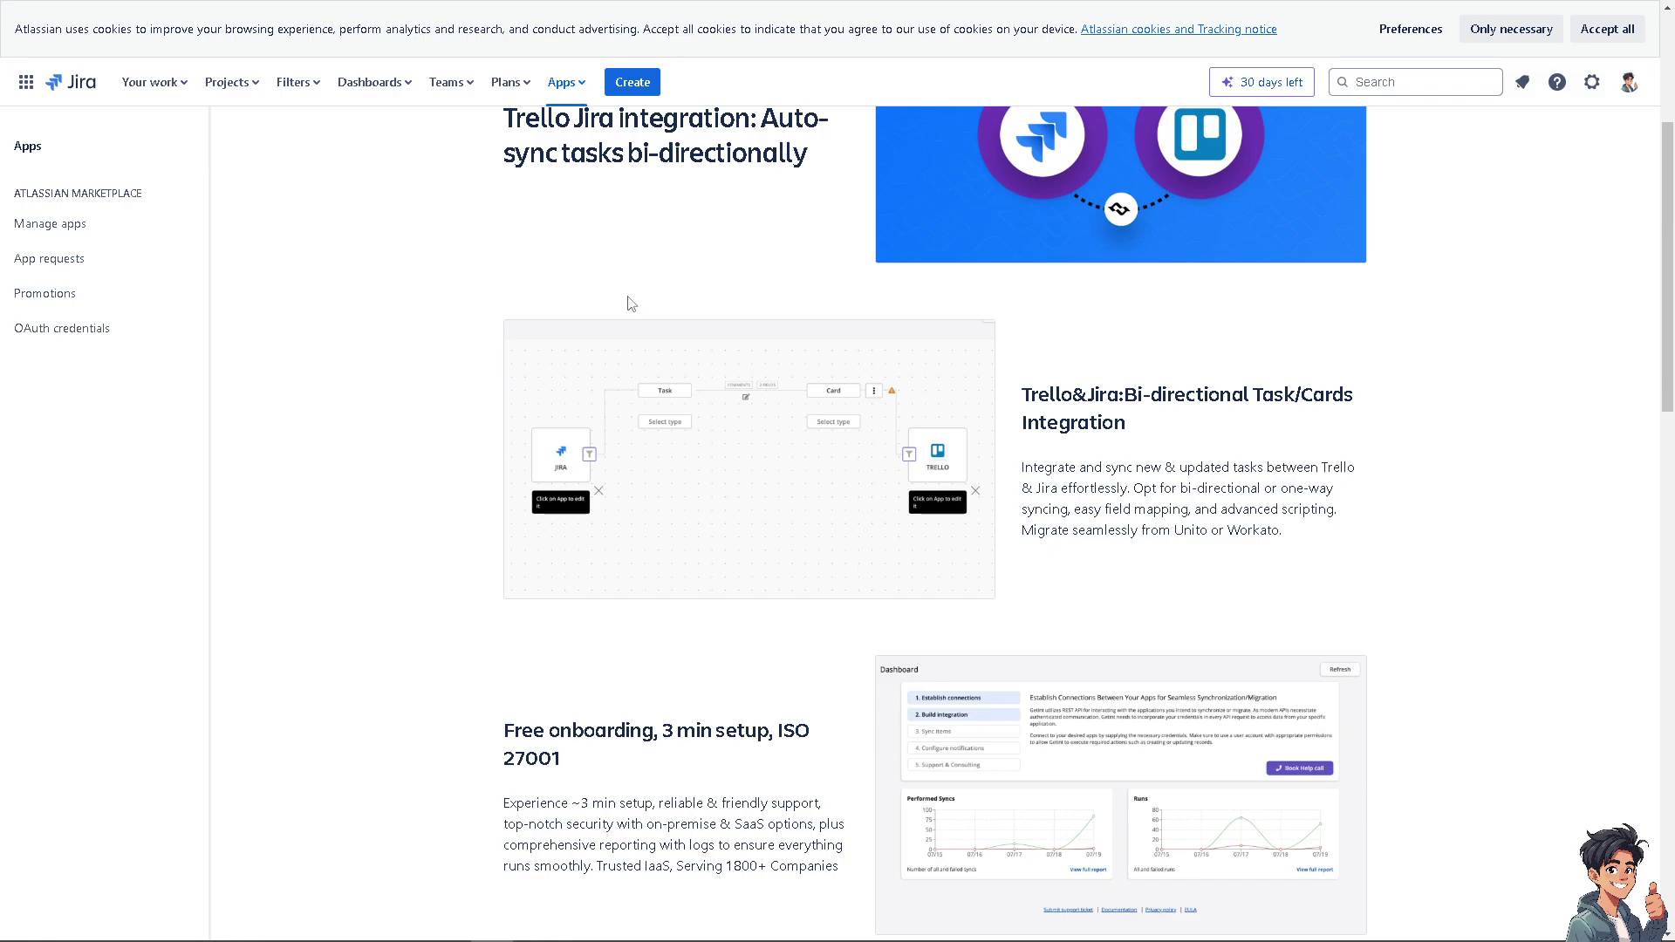
pyautogui.scroll(-10, 631, 302)
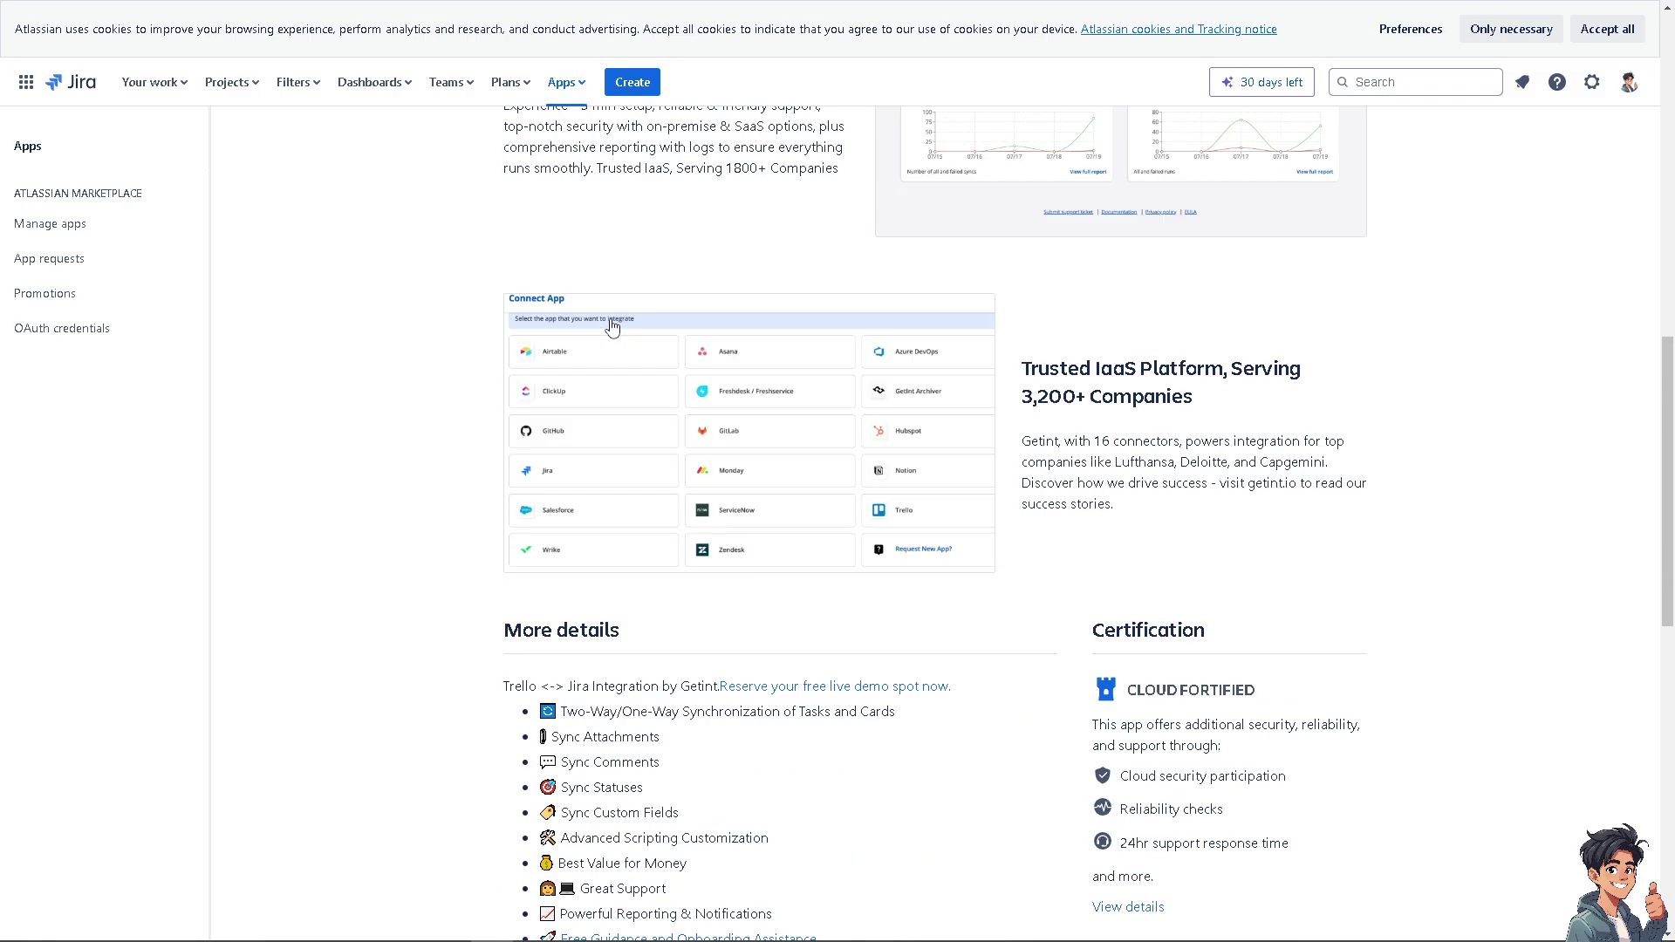
pyautogui.scroll(-3, 605, 350)
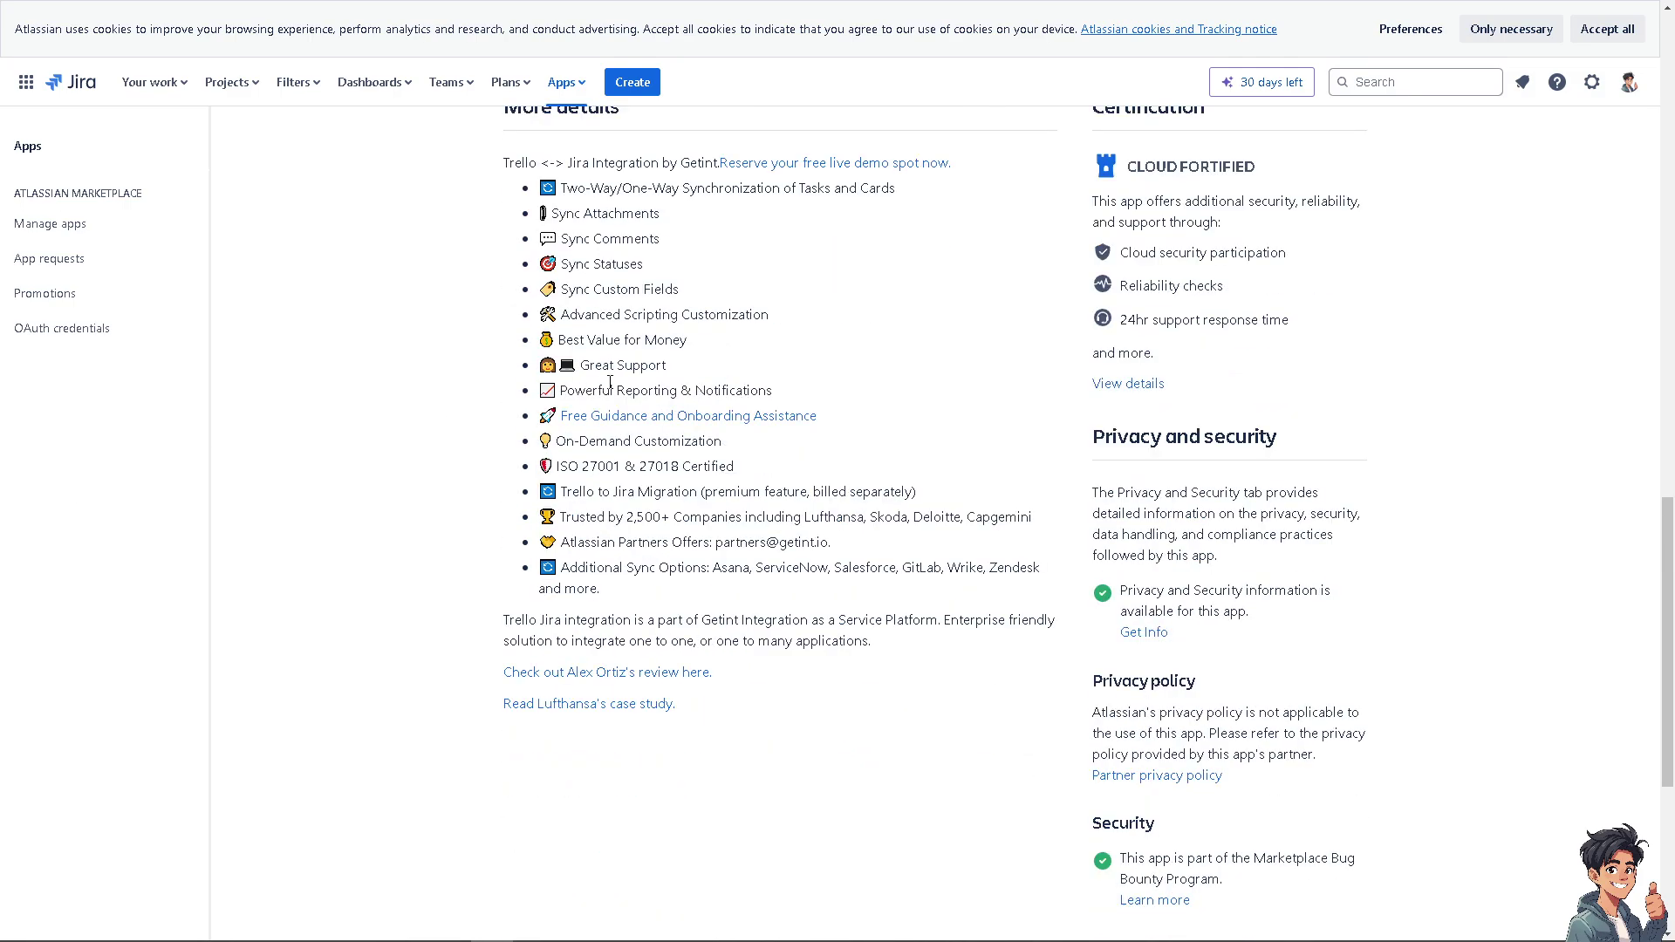
pyautogui.scroll(3, 688, 516)
pyautogui.scroll(5, 688, 517)
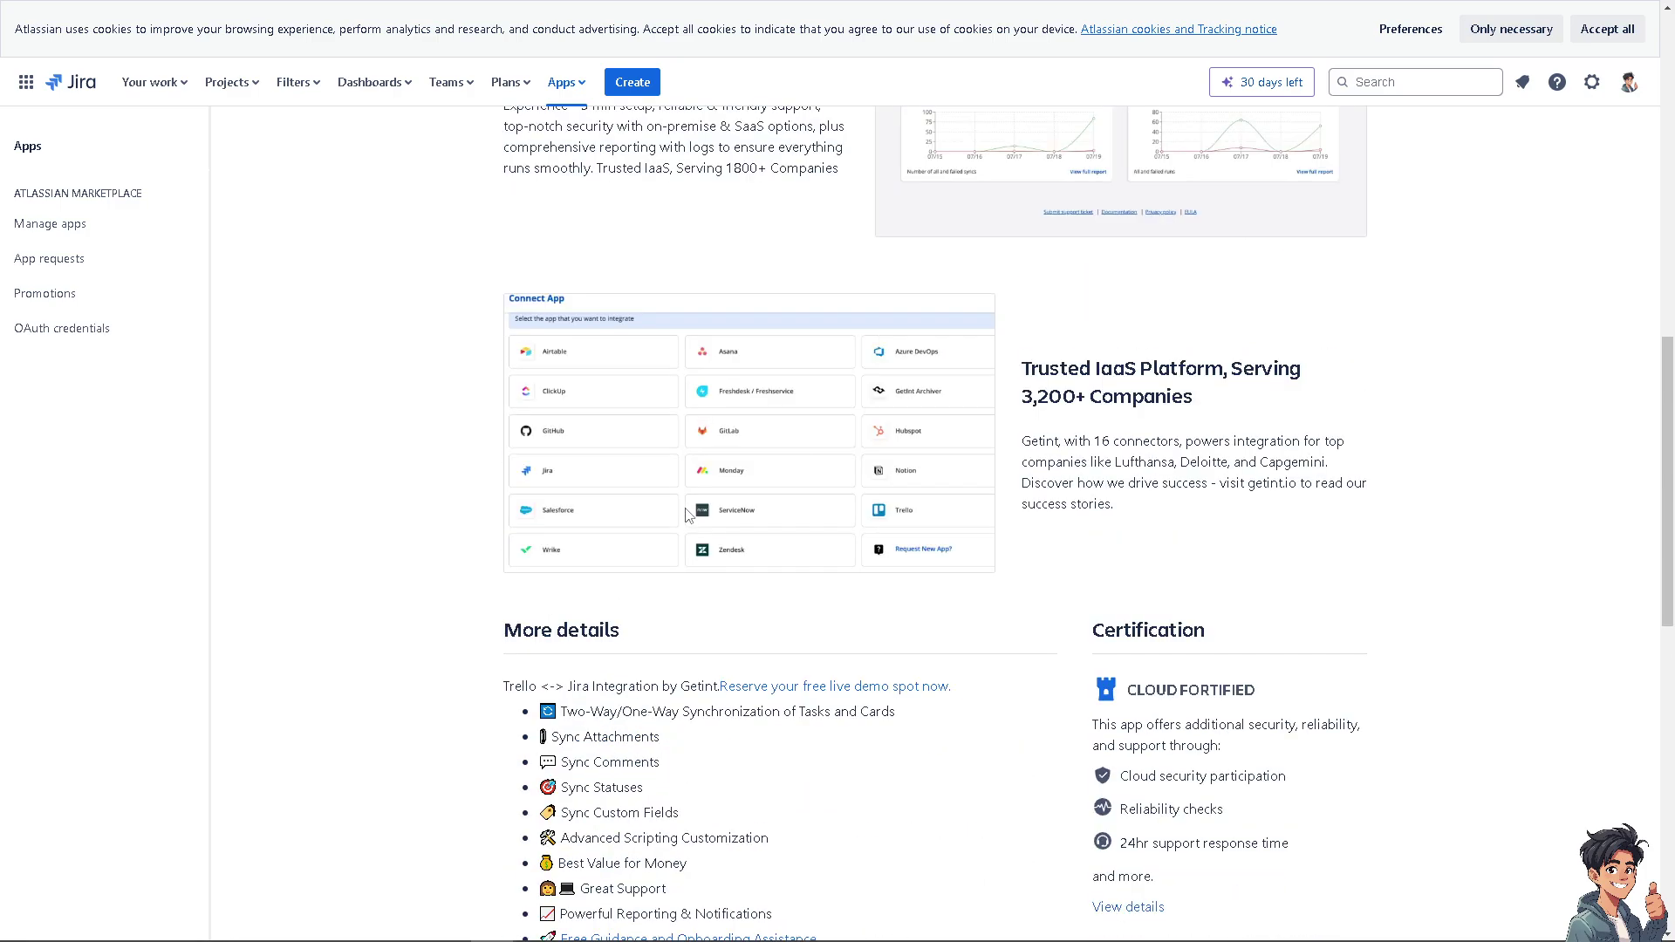
pyautogui.scroll(3, 785, 557)
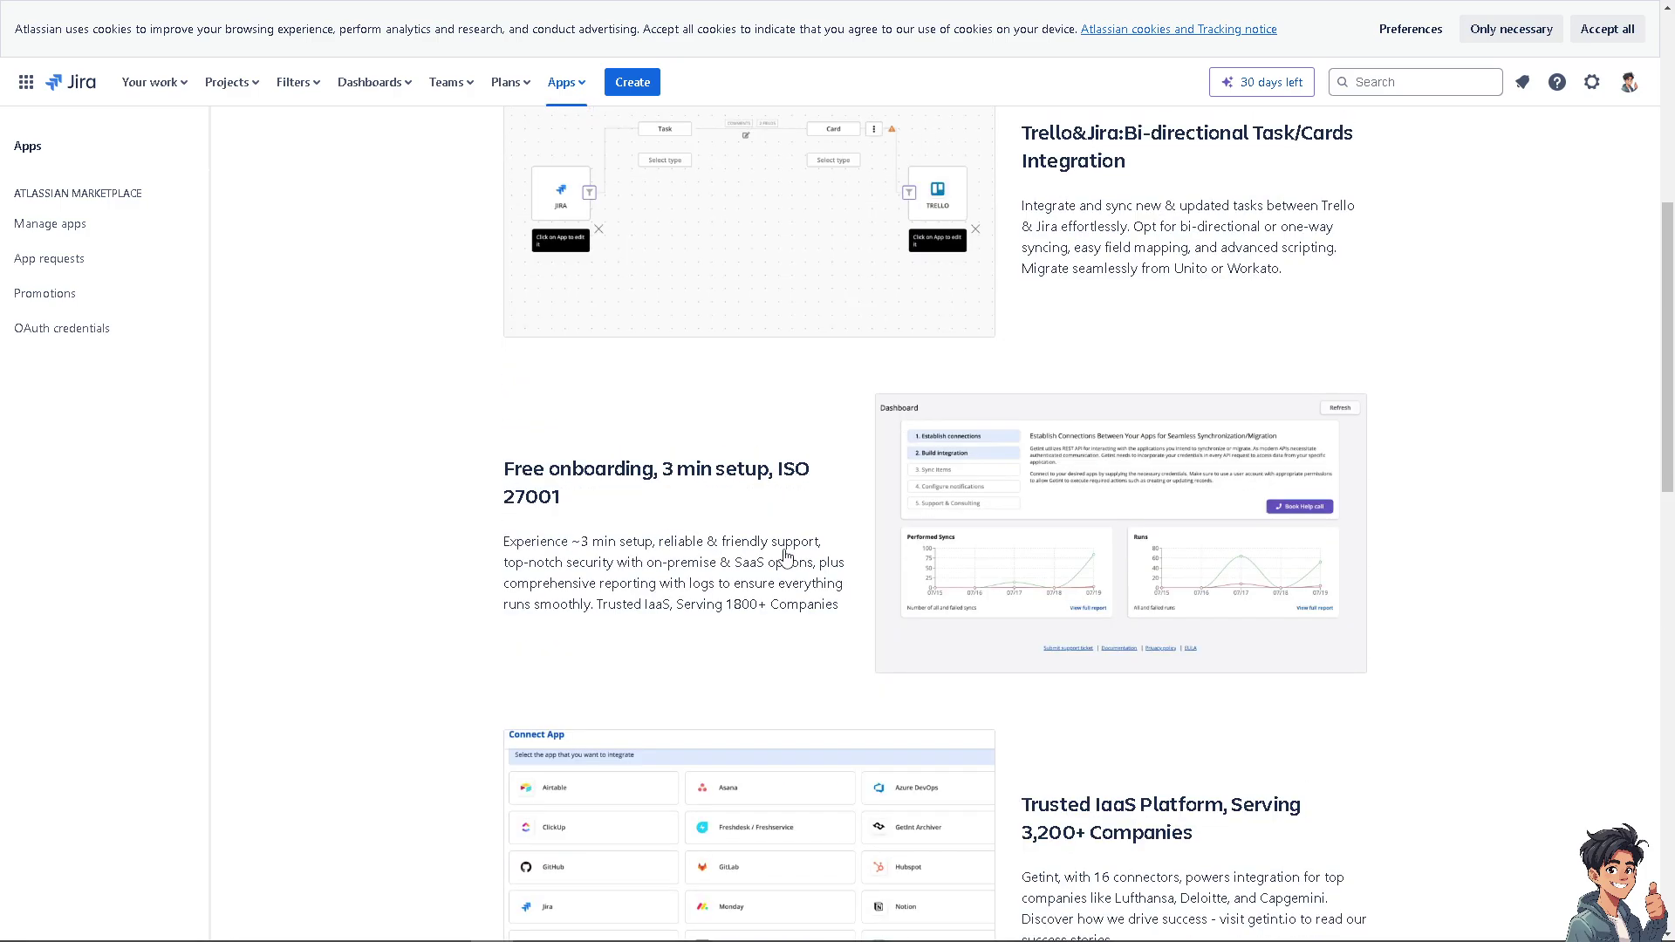
pyautogui.scroll(2, 785, 557)
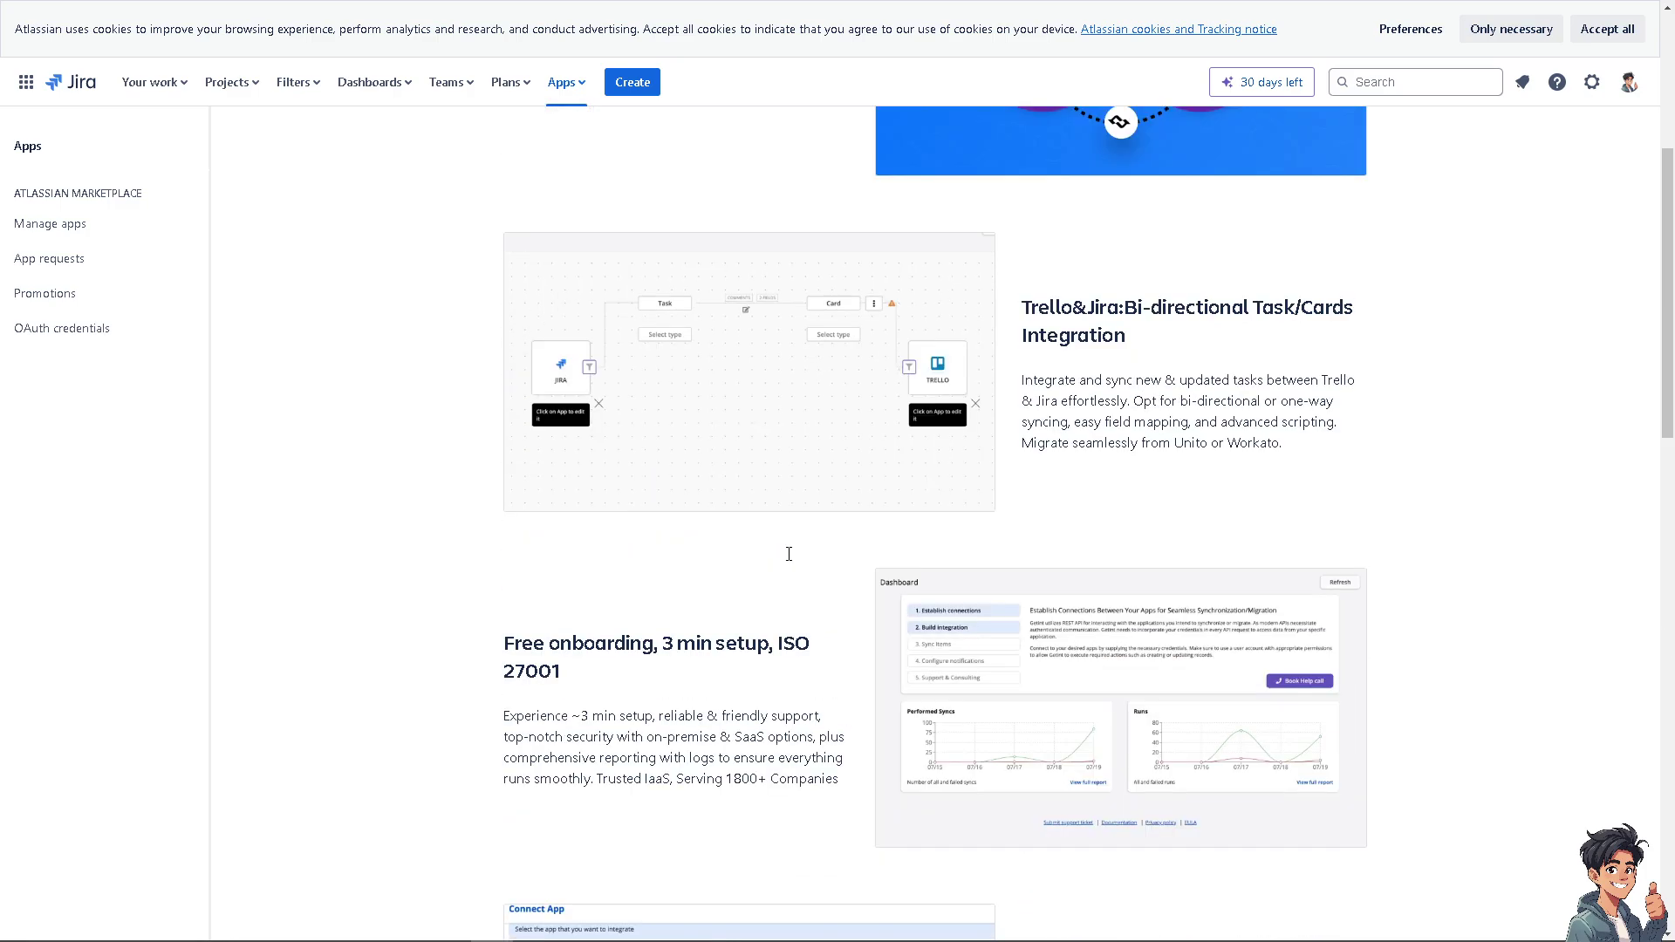
pyautogui.scroll(4, 789, 555)
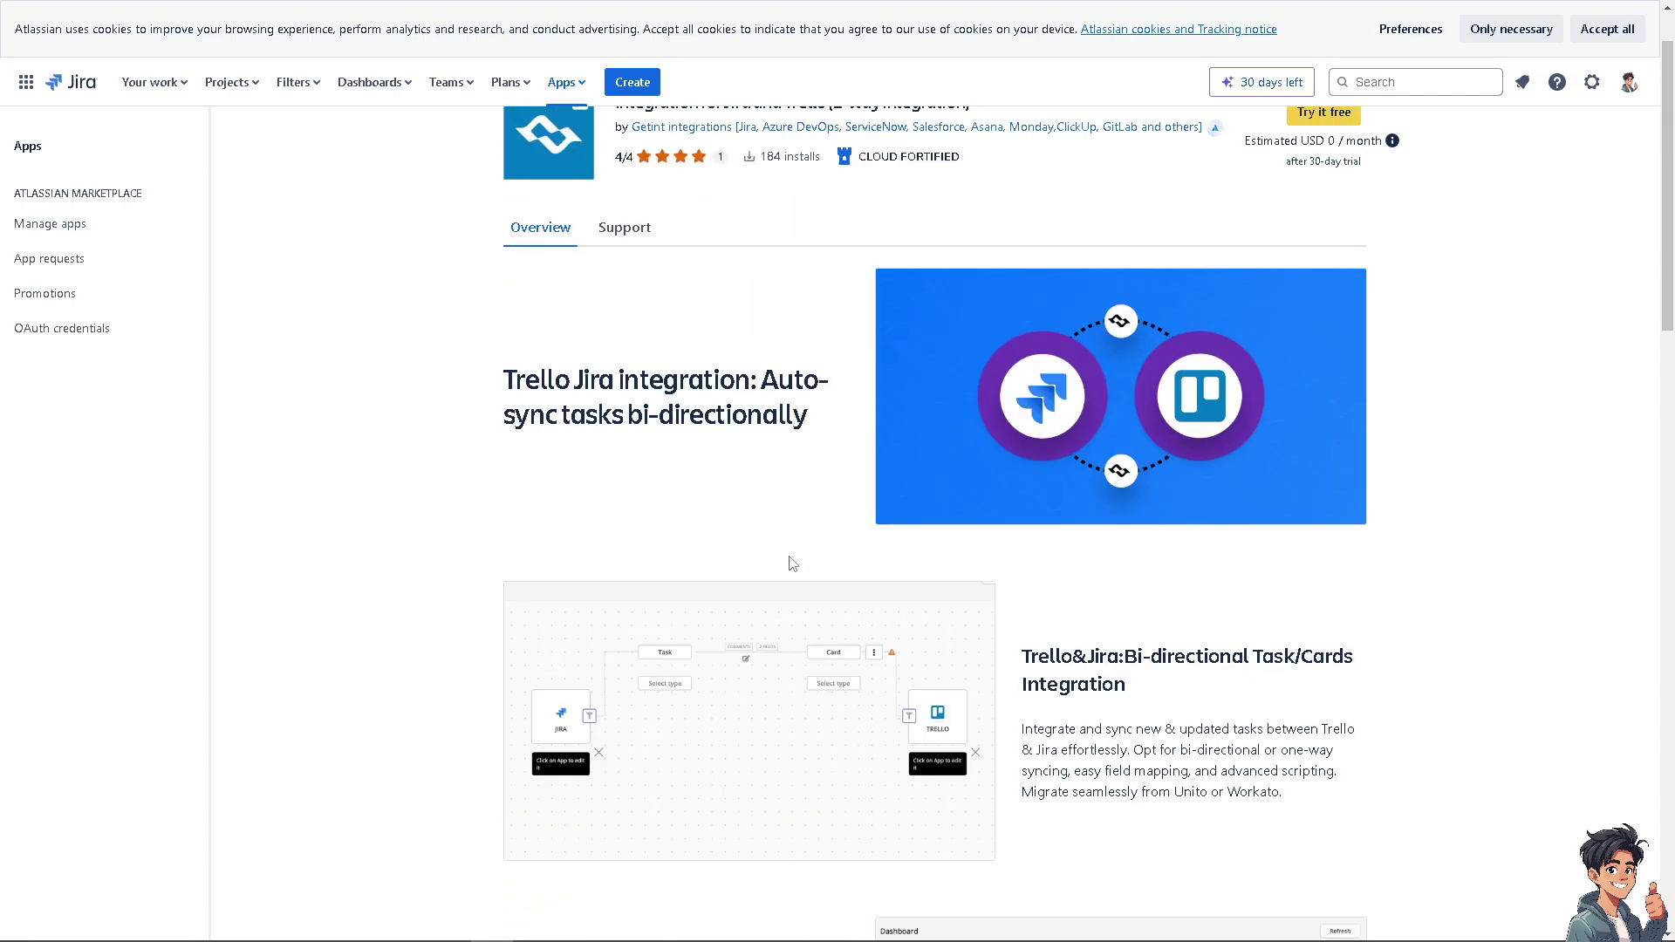
pyautogui.scroll(1, 793, 564)
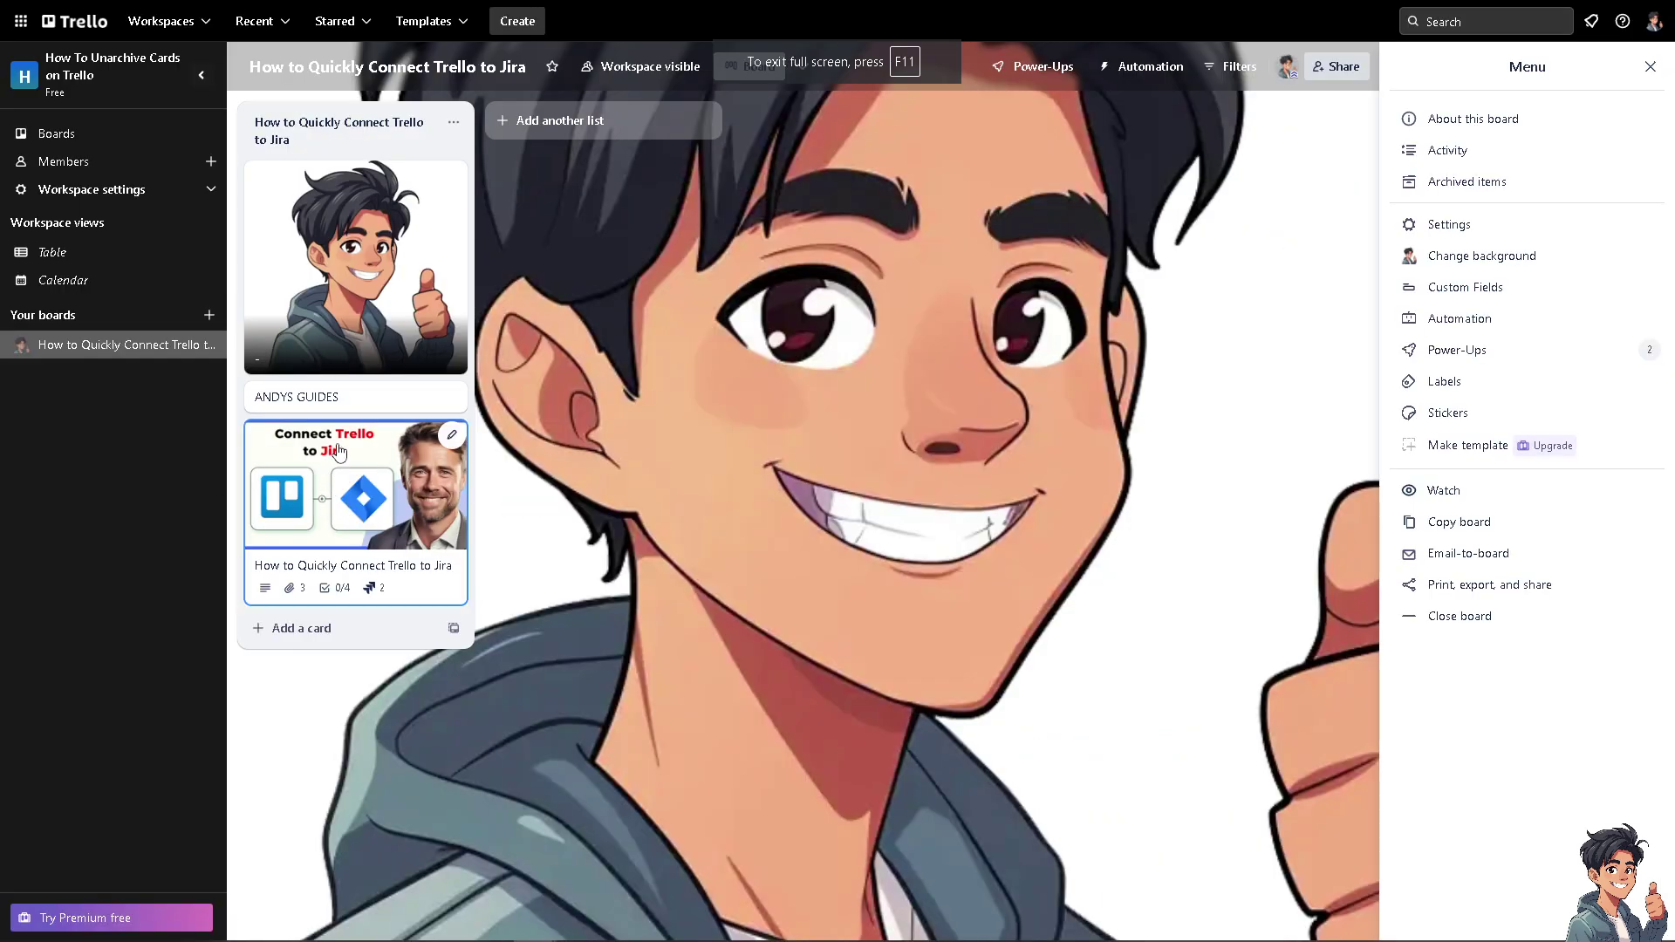
# - Open the How to Quickly Connect Trello to Jira card and preview its description image full size
pyautogui.click(337, 447)
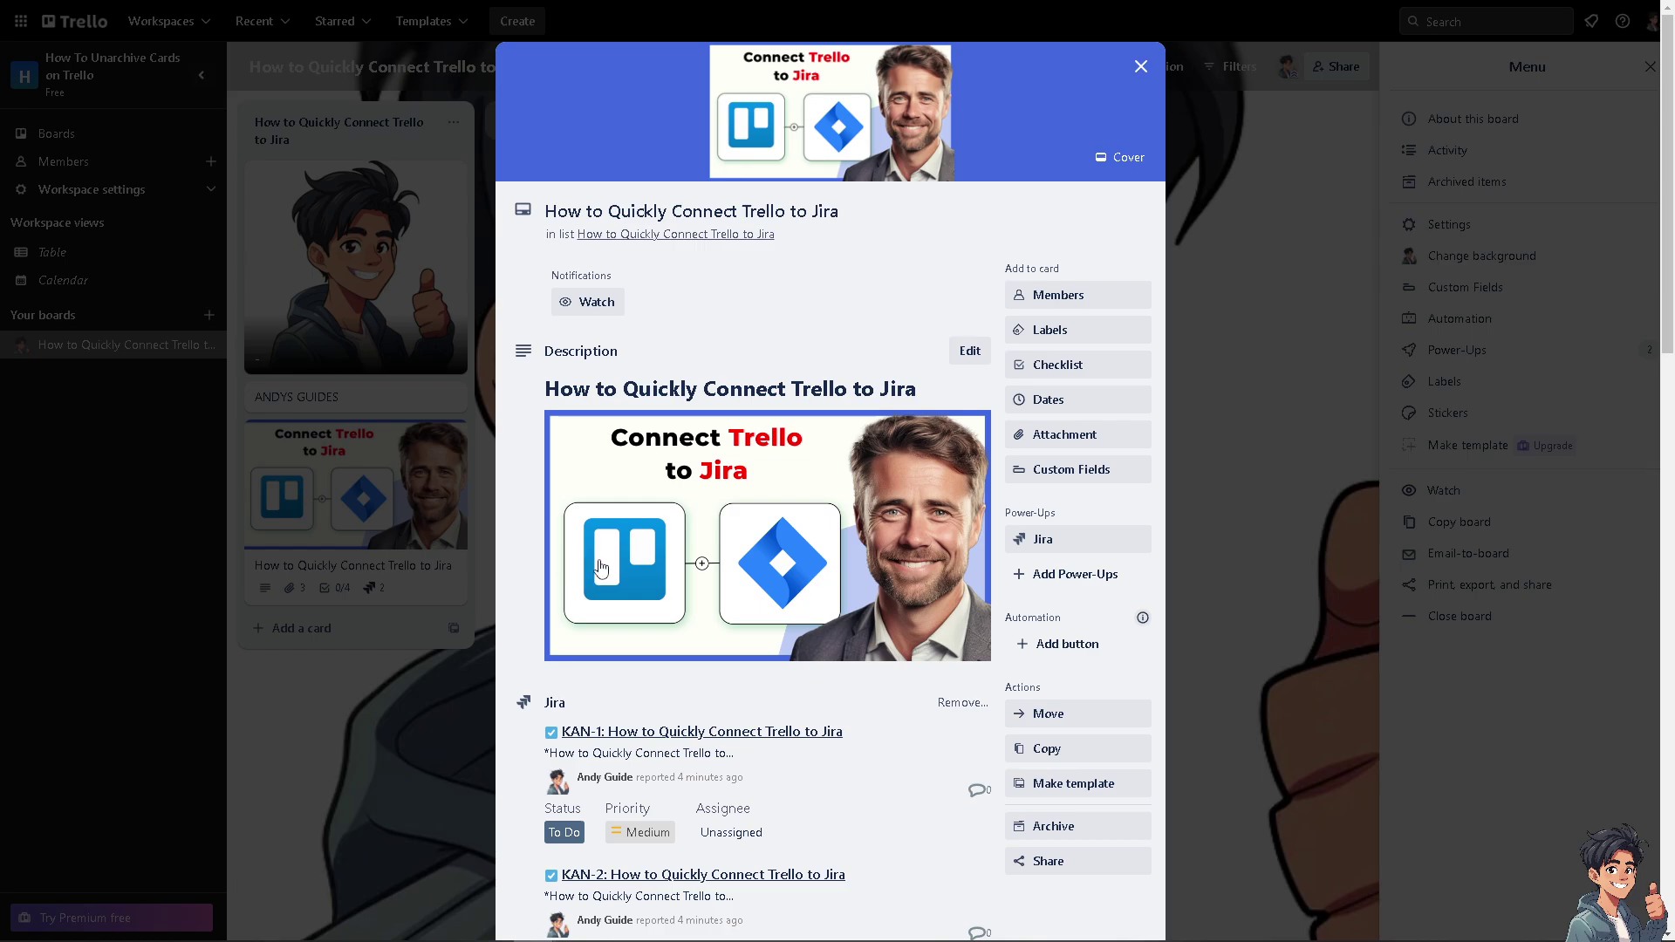
pyautogui.scroll(-1, 705, 559)
pyautogui.click(686, 454)
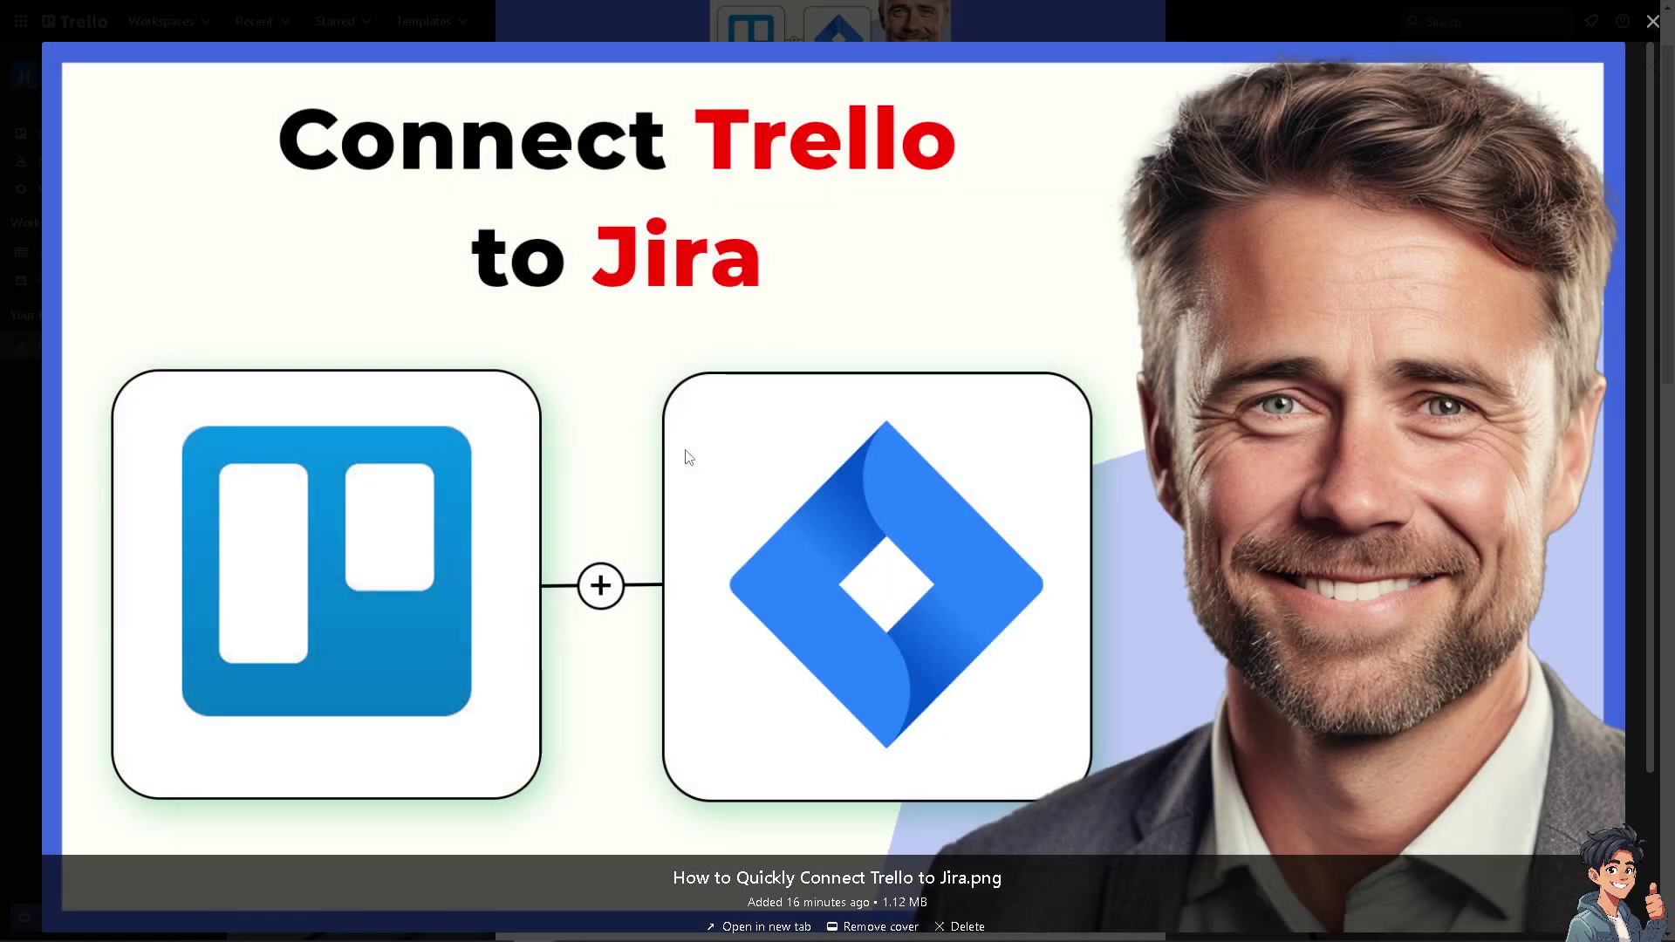